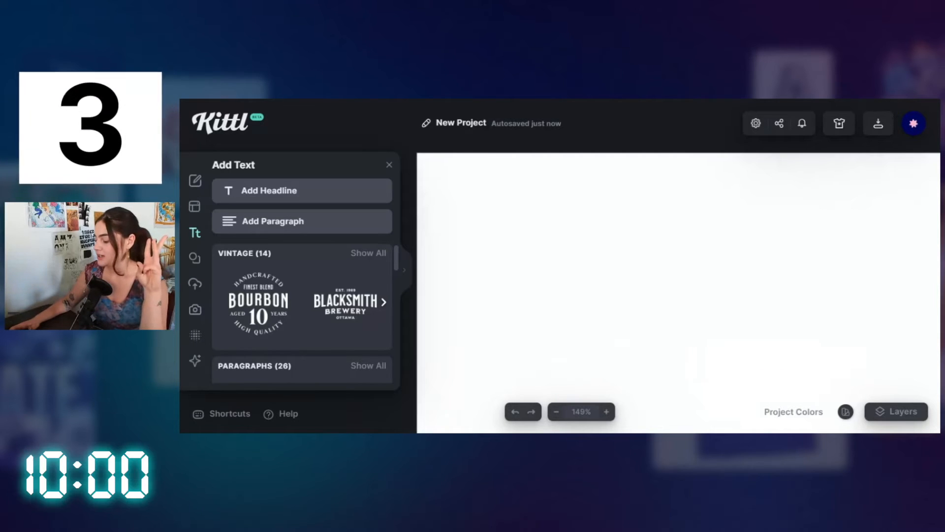
- Add a headline to the blank canvas and set its text to LEAF
left_click(238, 188)
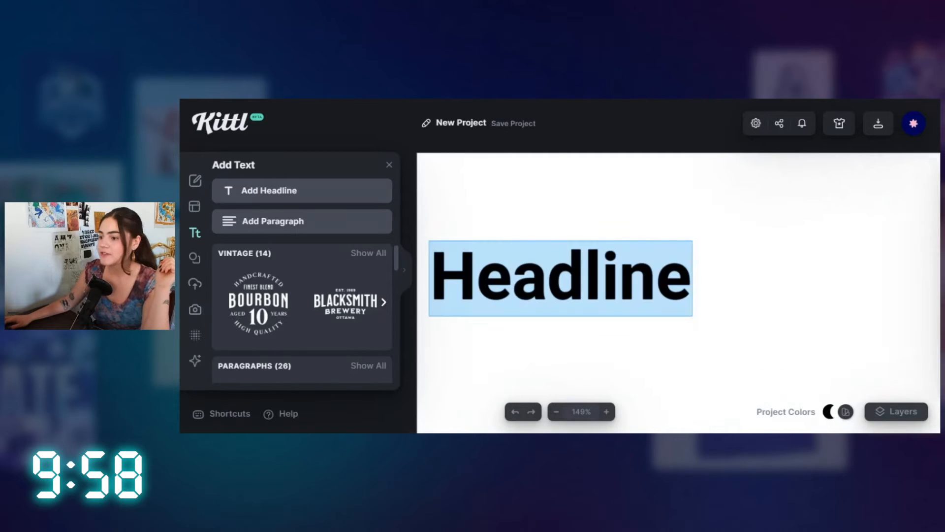
left_click(583, 278)
left_click_drag(689, 280, 434, 281)
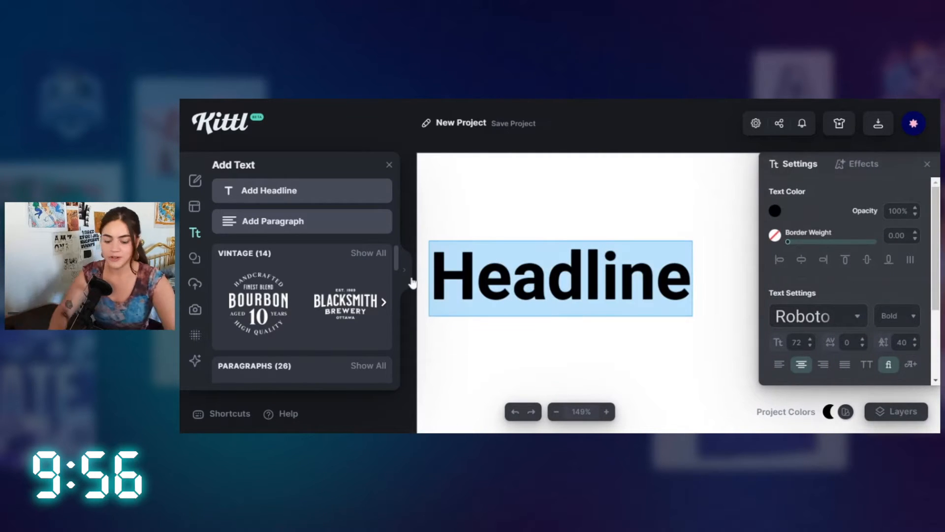
type("LEAF")
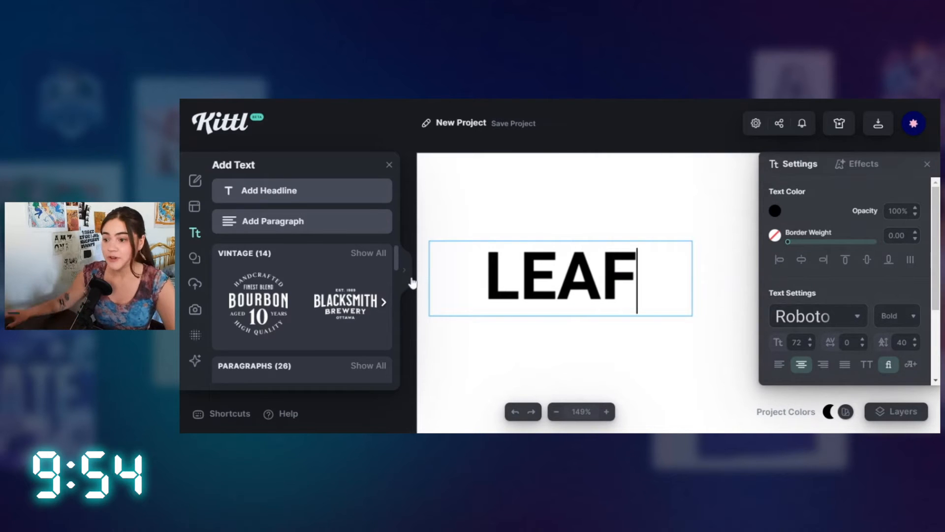
left_click(495, 206)
- Duplicate the LEAF headline directly below the original and change the copy's text to ME
left_click_drag(566, 253, 576, 307, "alt")
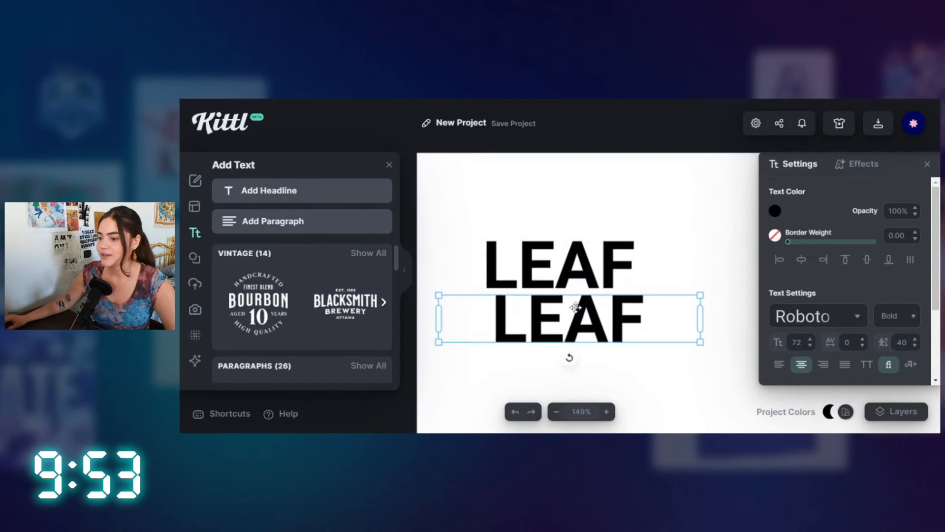
double_click(575, 307)
type("mE")
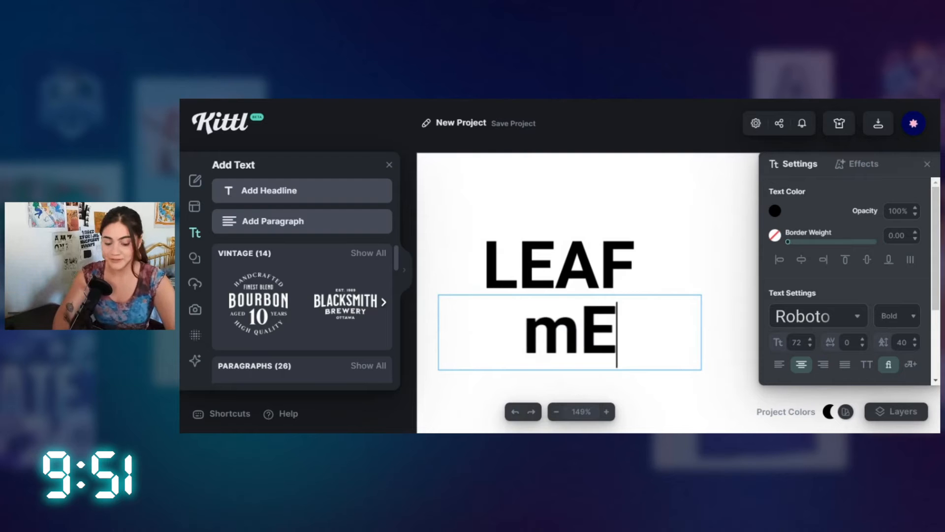
type("==ME")
key("BackSpace")
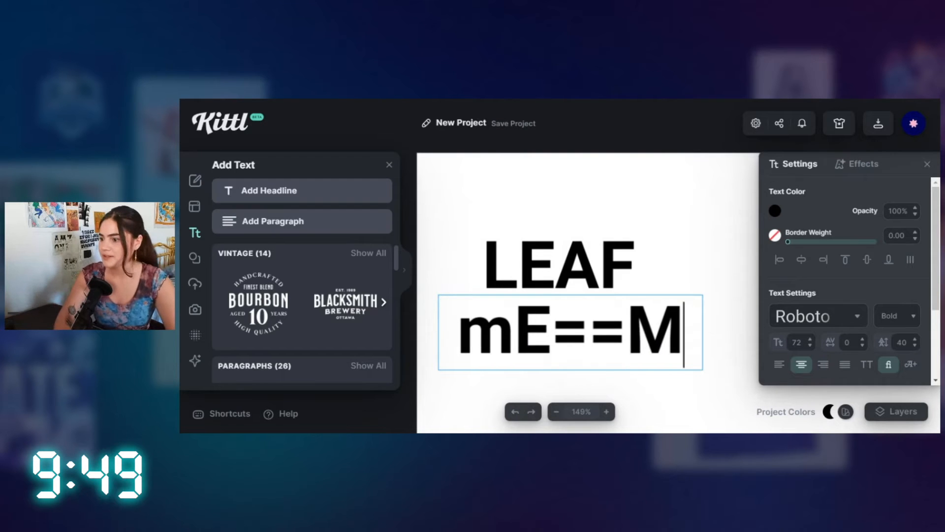
key("BackSpace")
key("BackSpace")
key("BackSpace")
key("BackSpace")
key("BackSpace")
type("ME")
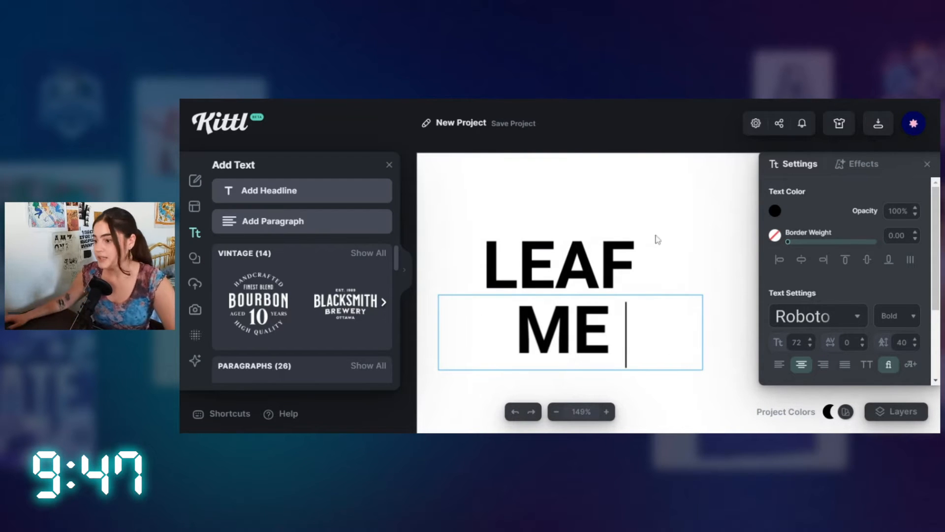
key("Escape")
- Duplicate the ME text below itself and change the copy's text to ALONE
left_click_drag(591, 317, 600, 364, "alt")
double_click(599, 366)
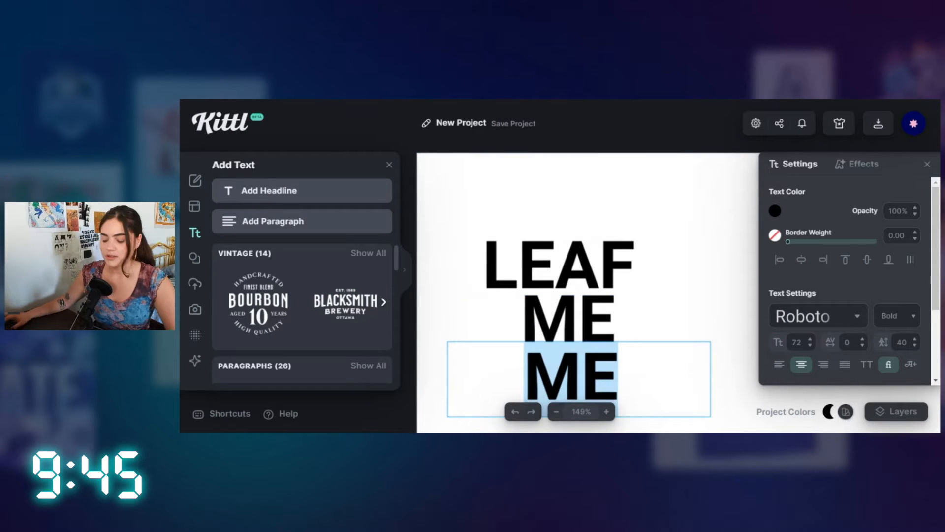
type("ALONE")
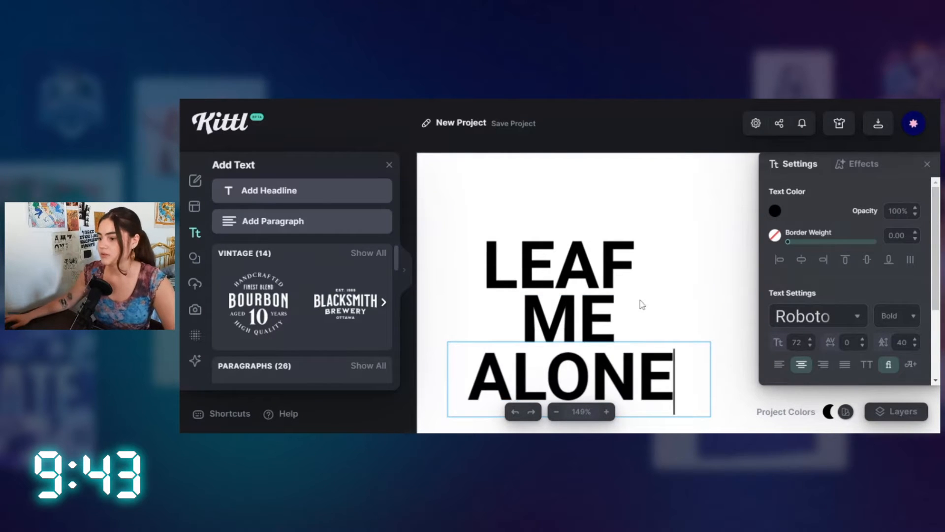
key("Escape")
- Change the LEAF headline's typeface to Gluten and narrow its text box to fit the word
scroll(620, 287, "up", 3)
left_click_drag(636, 336, 624, 204)
left_click(658, 242)
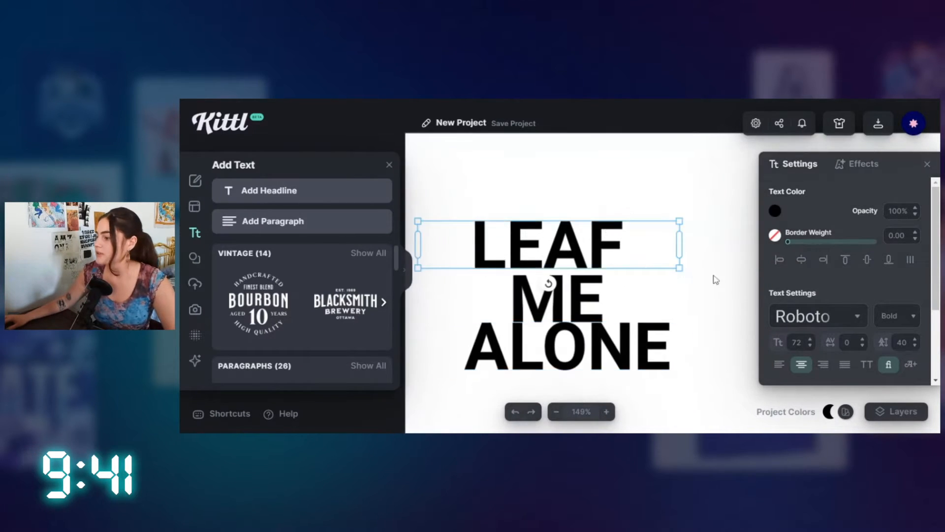
left_click(789, 315)
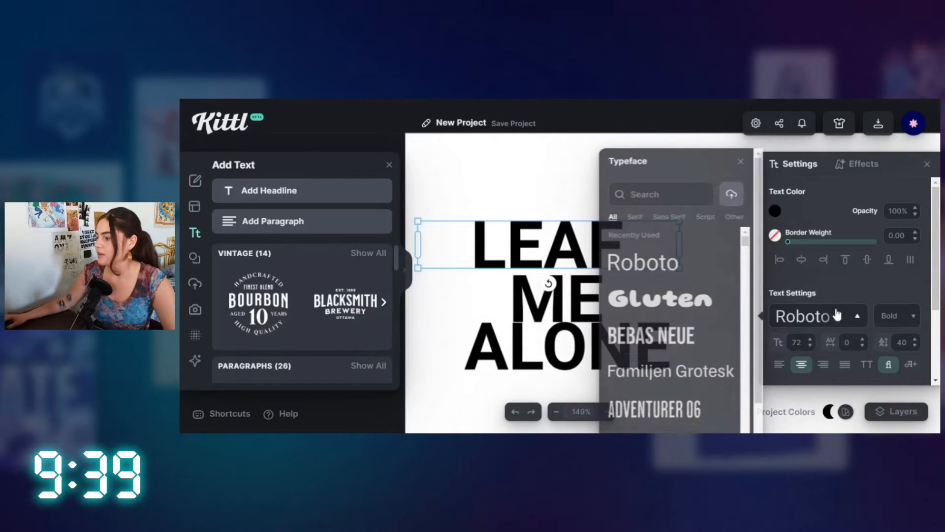
left_click(742, 219)
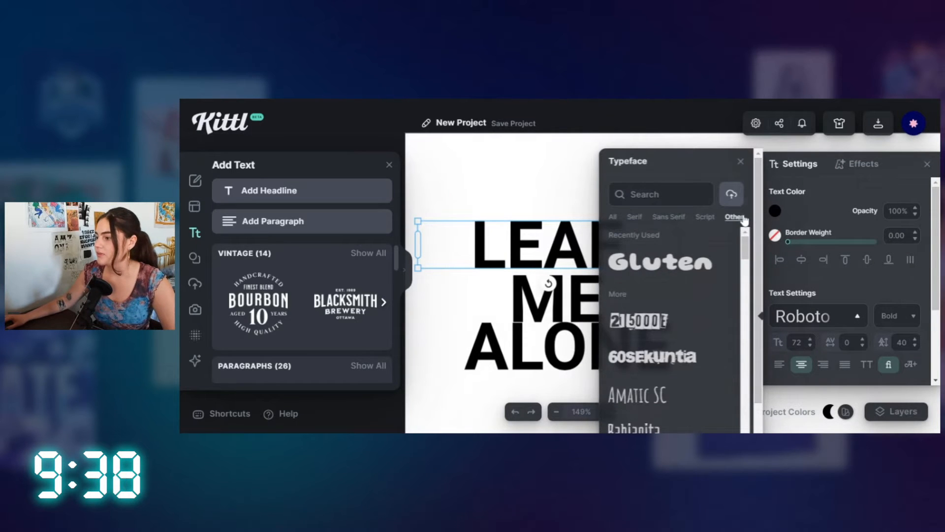
left_click(695, 277)
left_click(542, 192)
left_click(584, 260)
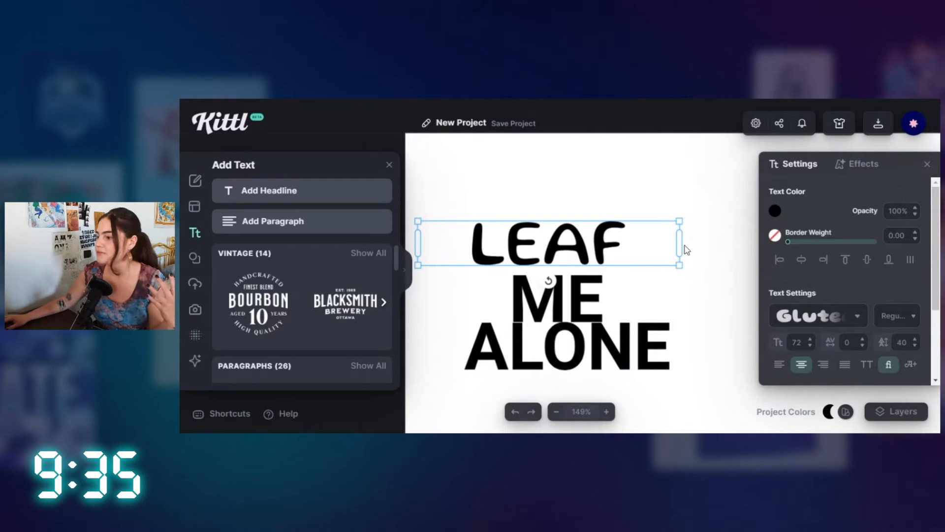
left_click_drag(686, 248, 585, 243)
- Change the typeface of both the ME and ALONE texts to Gluten
left_click(566, 347)
left_click(580, 305)
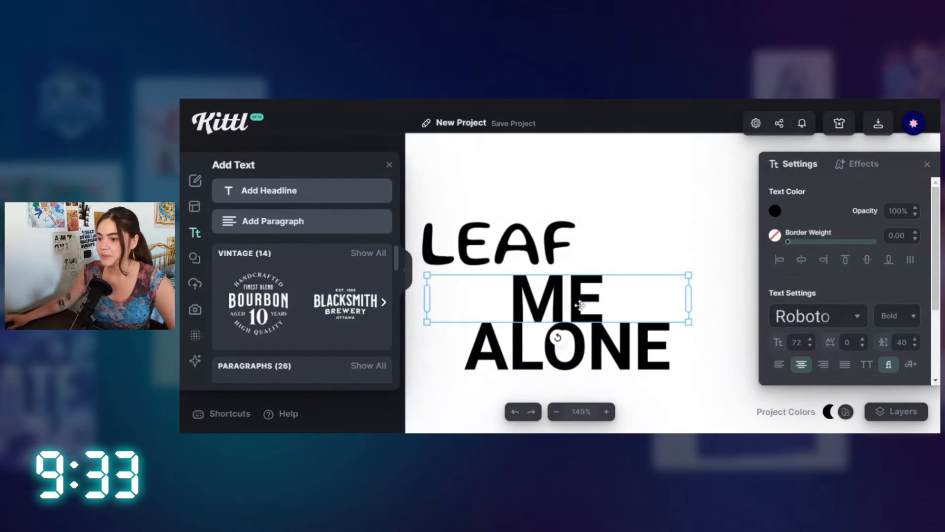
left_click(838, 319)
left_click(659, 262)
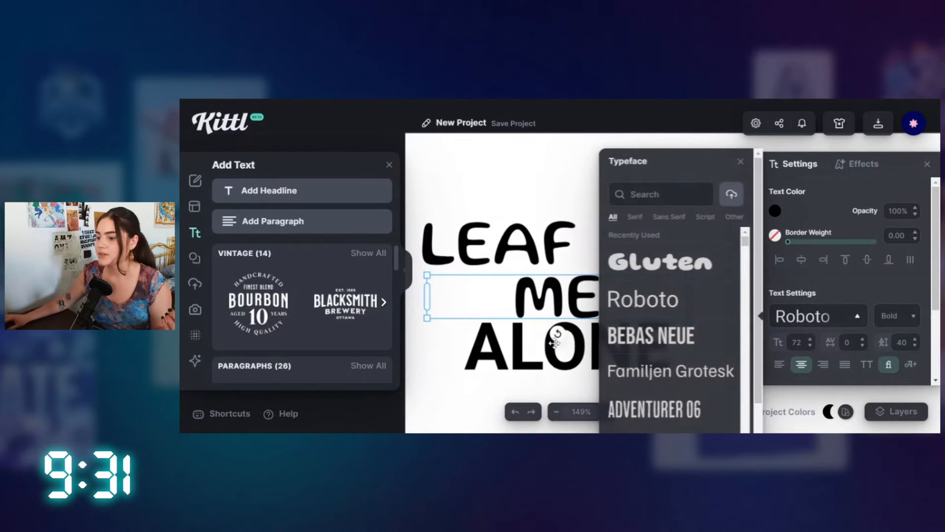
left_click(555, 343)
left_click(846, 312)
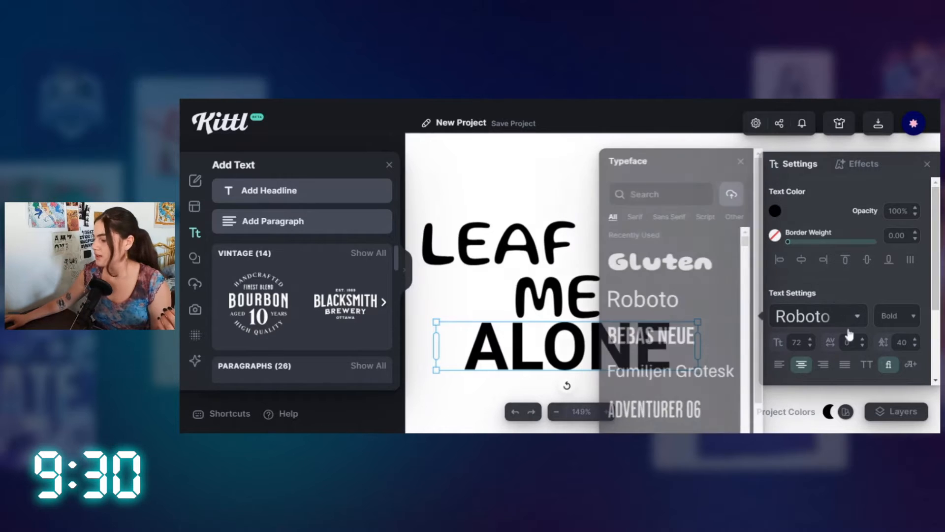
left_click(689, 268)
left_click(534, 282)
- Select LEAF, ME and ALONE together and align them horizontally by their centres
left_click_drag(496, 185, 577, 377)
left_click(804, 236)
left_click(597, 387)
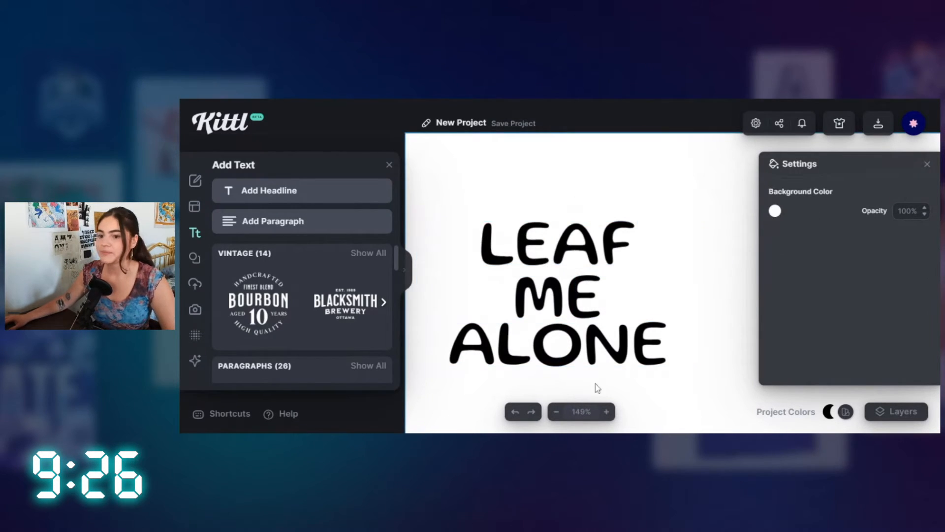
- Search the elements for "plant" and insert the outlined branch with five leaves
left_click(195, 258)
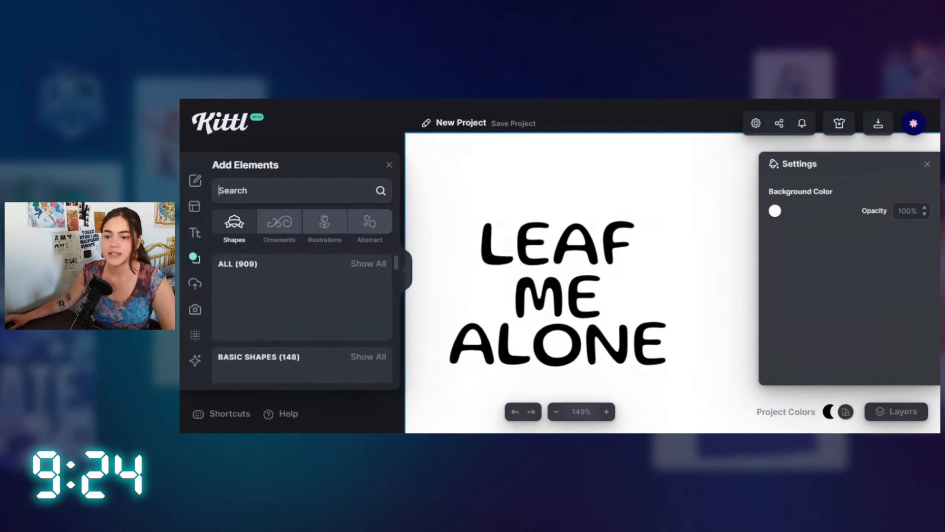
type("plant")
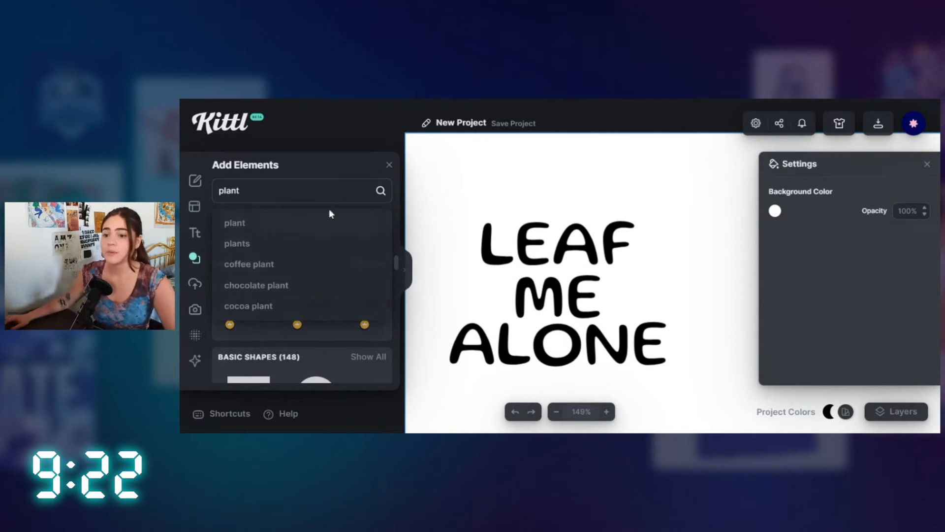
key("Return")
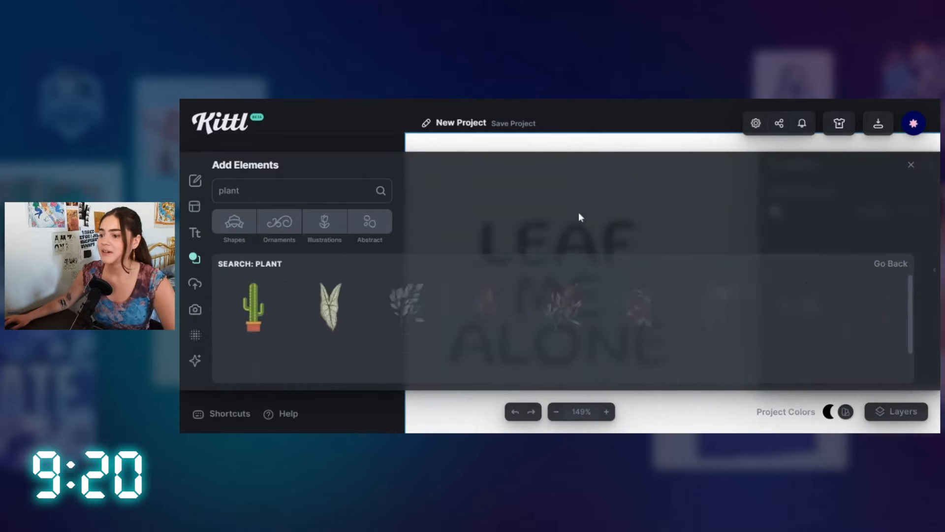
scroll(738, 296, "down", 10)
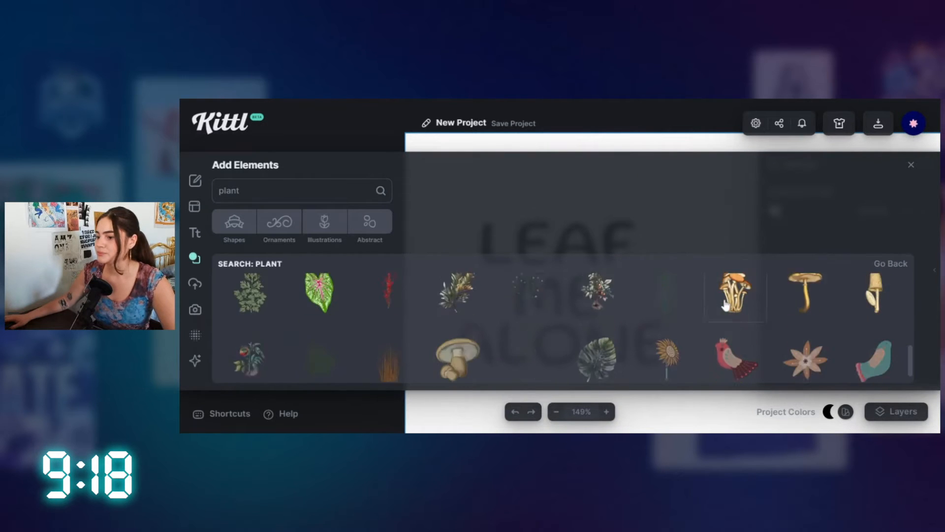
scroll(726, 305, "up", 5)
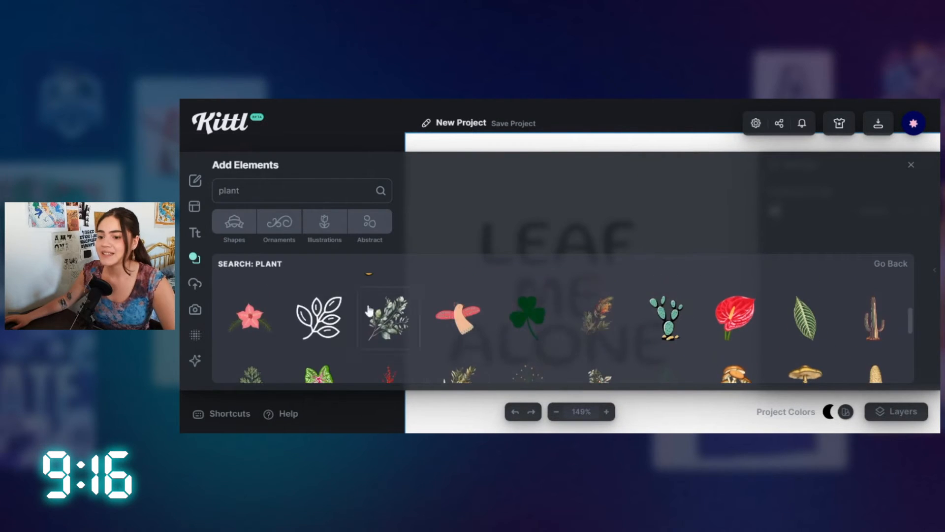
left_click(300, 306)
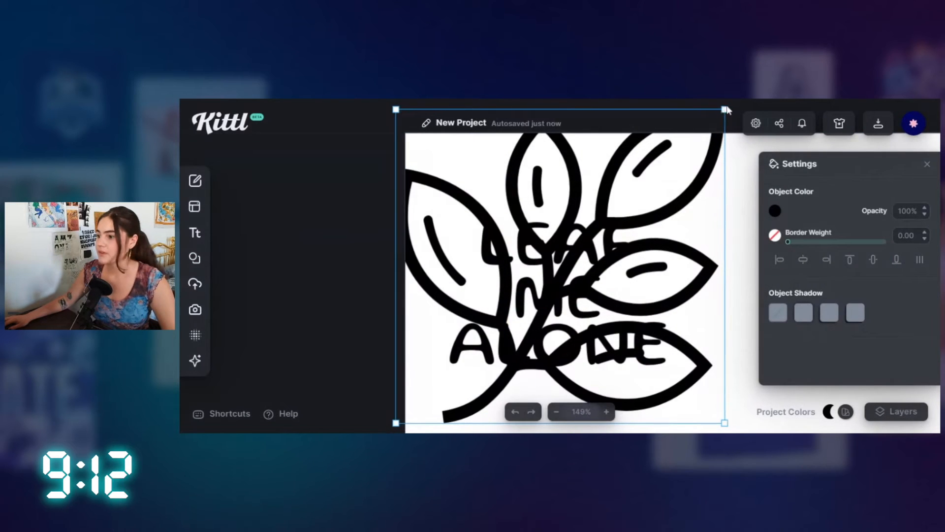
- Scale the leaf branch down to a small icon and place it above the word LEAF
left_click(726, 109)
left_click(717, 136)
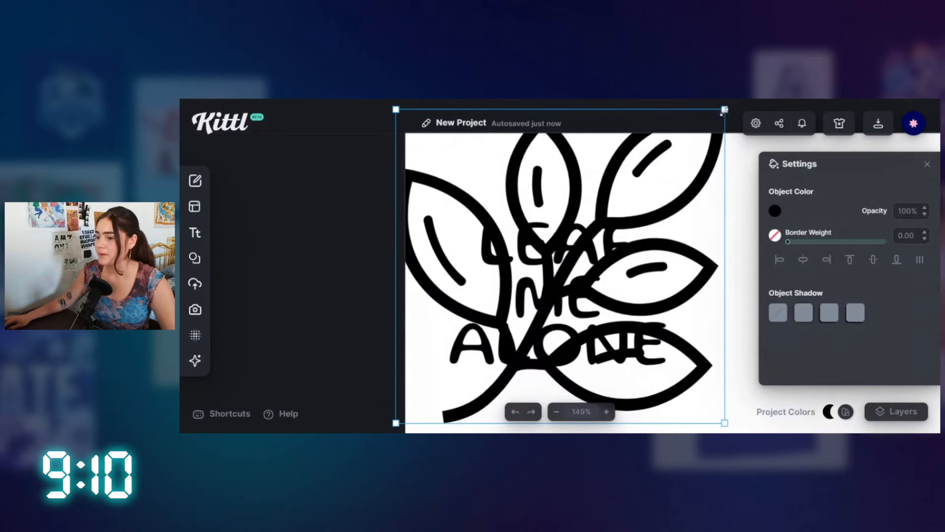
left_click_drag(723, 114, 445, 377)
left_click_drag(423, 410, 562, 196)
- Move ME and ALONE up slightly, and centre-align the leaf icon and all three words horizontally
left_click_drag(576, 316, 576, 306)
mouse_move(588, 359)
left_mouse_down()
mouse_move(594, 346)
mouse_move(589, 355)
left_mouse_up()
left_click_drag(603, 386, 542, 203)
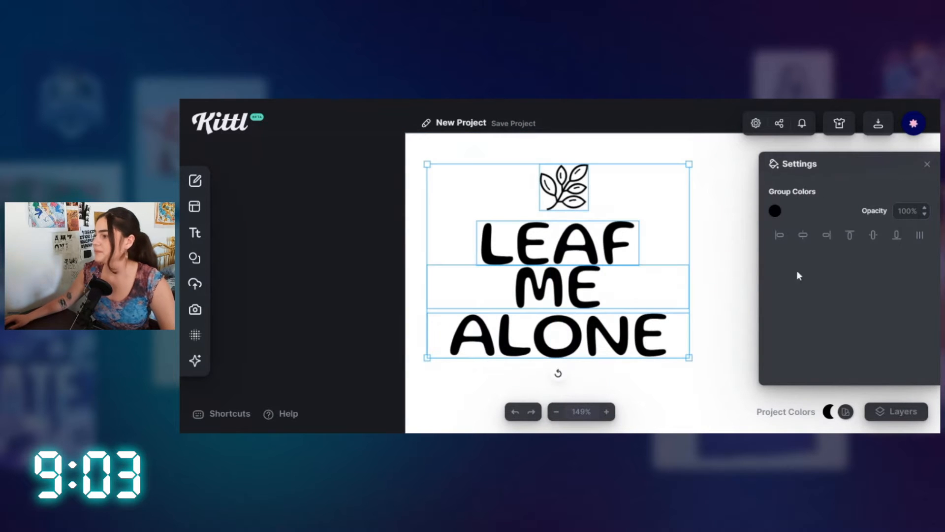
left_click(803, 233)
left_click(662, 205)
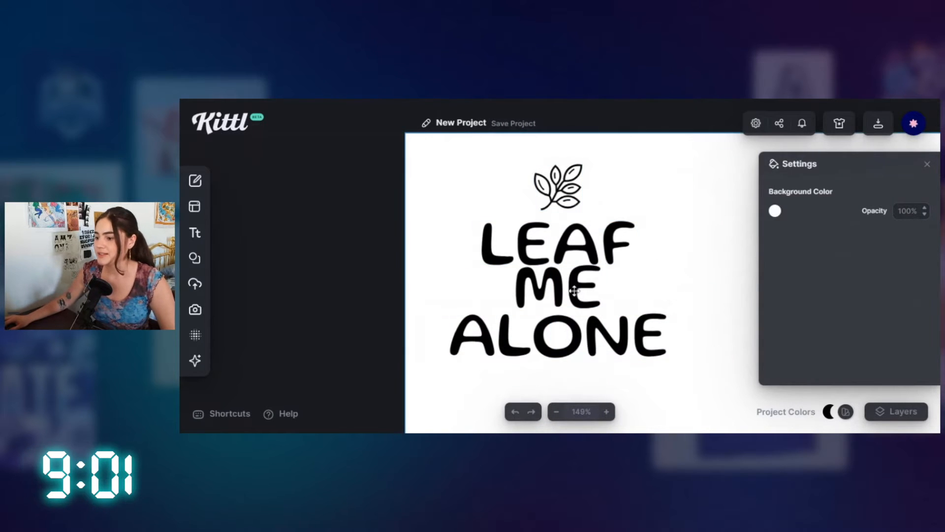
- Shrink the word ME to font size 52 and centre it under LEAF
left_click_drag(575, 291, 579, 291)
left_click_drag(699, 309, 627, 301)
left_click_drag(539, 292, 568, 292)
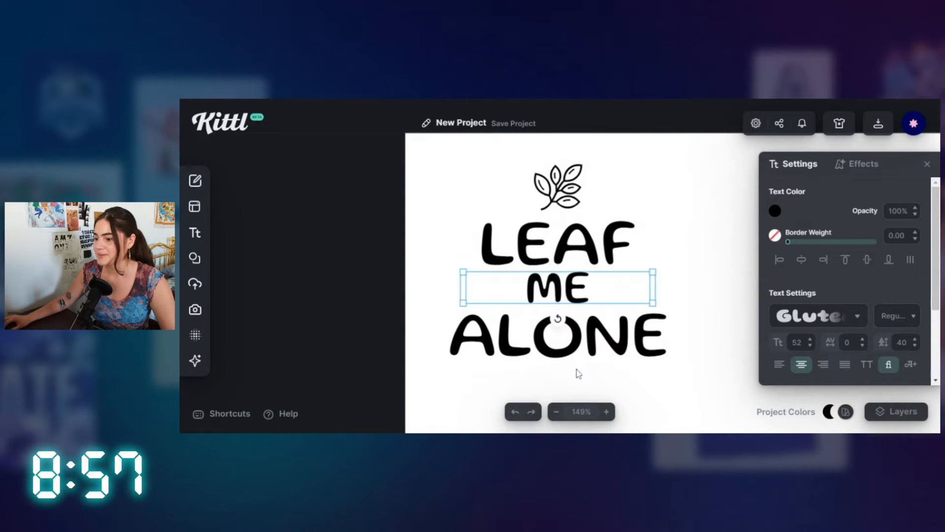
- Move ALONE up to close the gap beneath ME
left_click_drag(576, 341, 576, 331)
left_click_drag(634, 365, 525, 148)
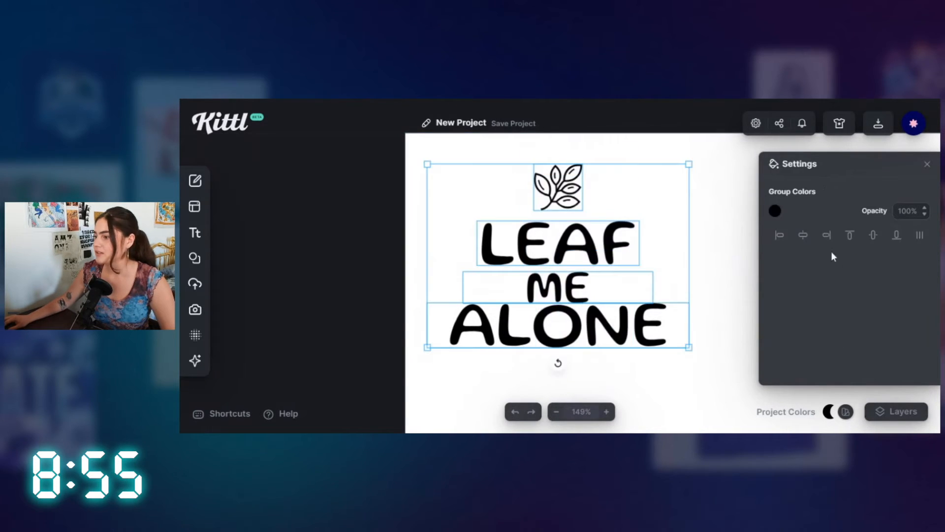
left_click(712, 248)
- Add a headline reading BARS & NOBLE on empty canvas and move it clear of the first logo
left_click_drag(634, 283, 425, 252)
left_click_drag(536, 251, 520, 245)
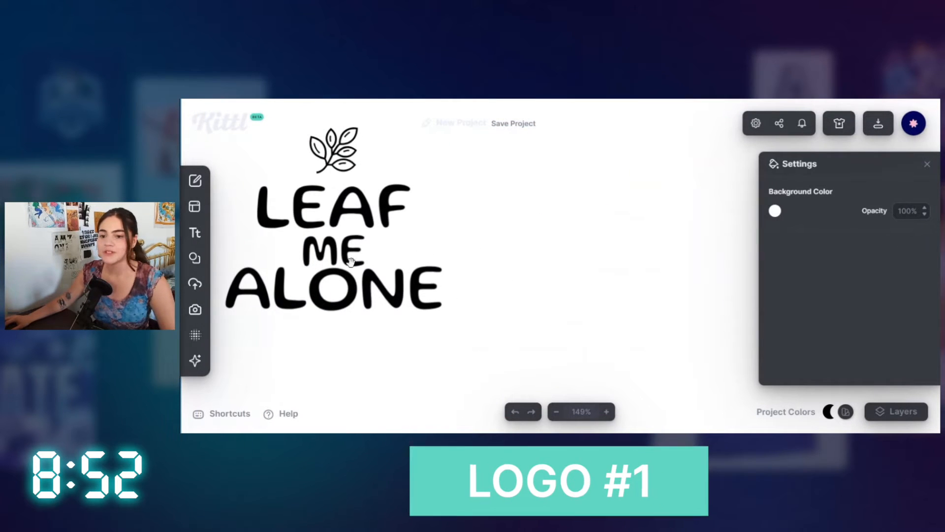
left_click(195, 232)
left_click(269, 190)
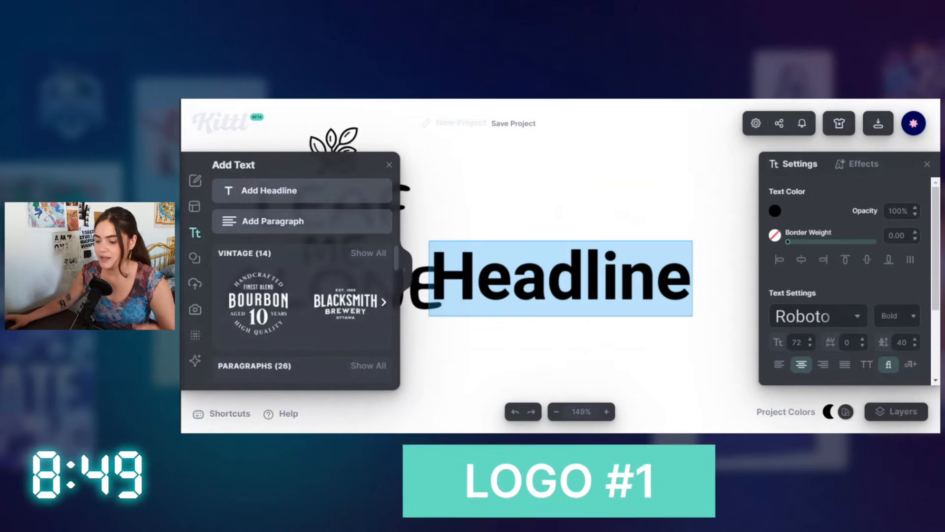
type("BA")
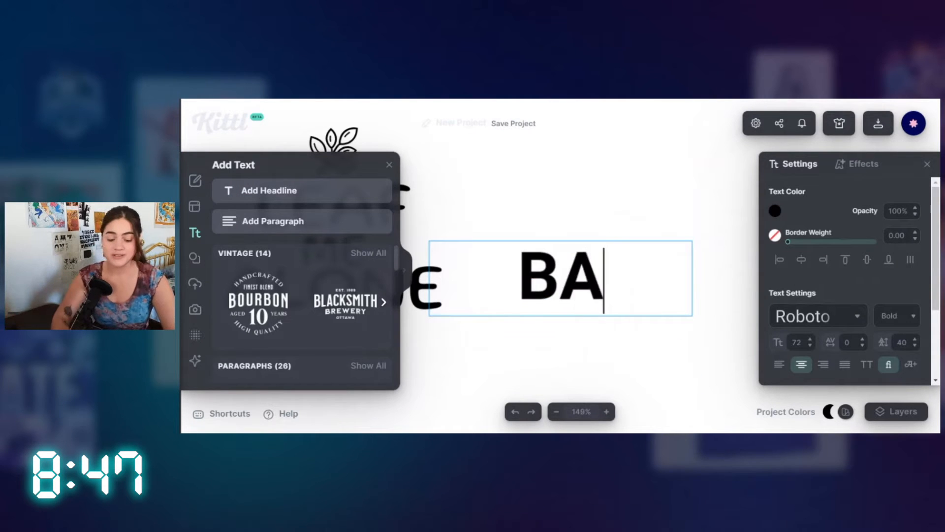
type("RS & NOBLE")
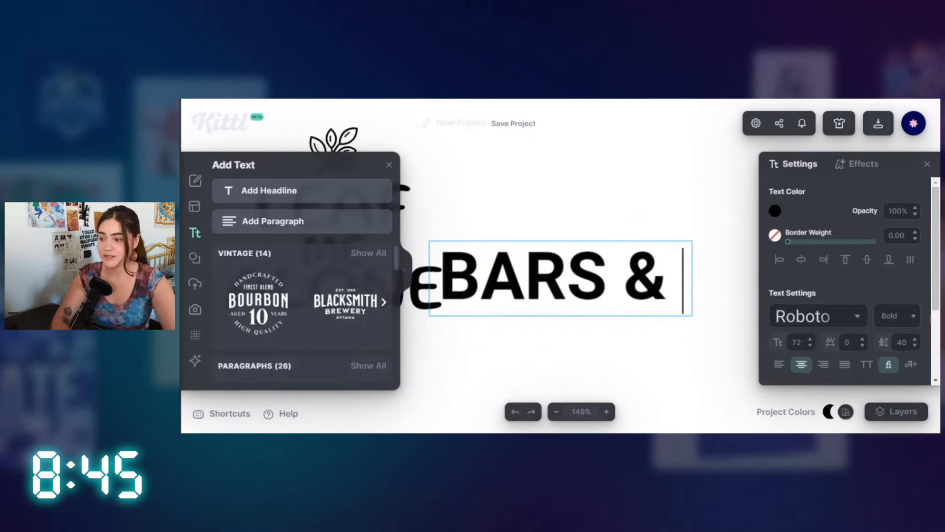
left_click(612, 175)
left_click_drag(593, 278, 650, 215)
- Edit the second logo's headline so that it reads BARS & NOBLE
double_click(662, 257)
key("Right")
key("BackSpace")
left_click(661, 201)
double_click(651, 215)
left_click(631, 228)
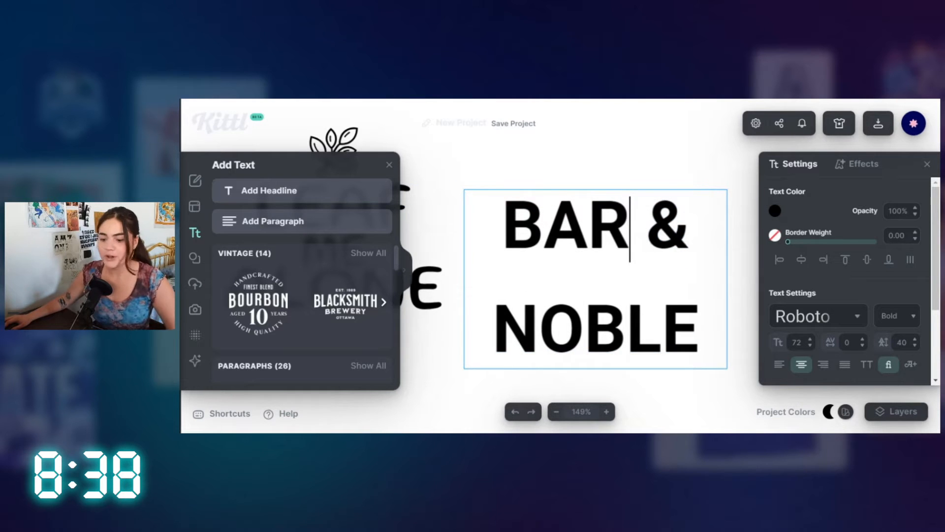
type("S")
key("Escape")
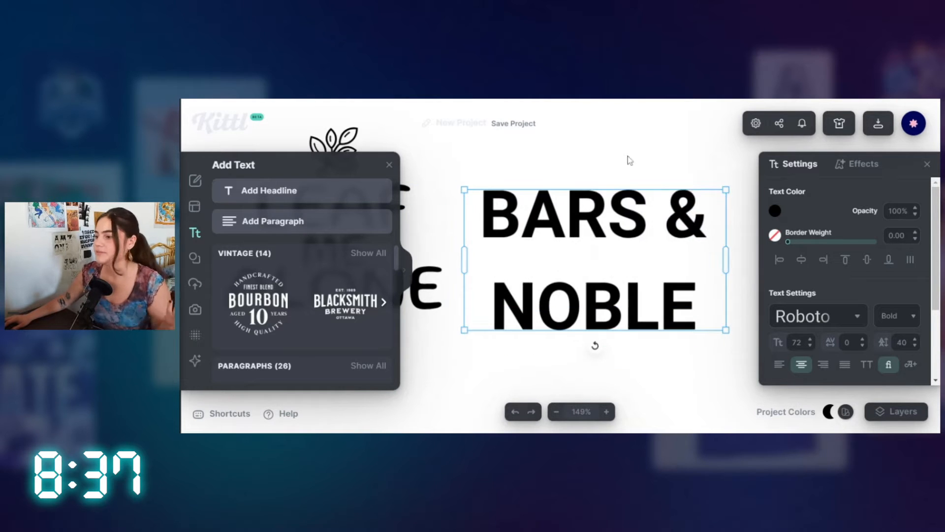
- Change the typeface of the BARS & NOBLE headline to the serif Libre Baskerville
left_click(831, 325)
left_click(831, 325)
left_click(831, 325)
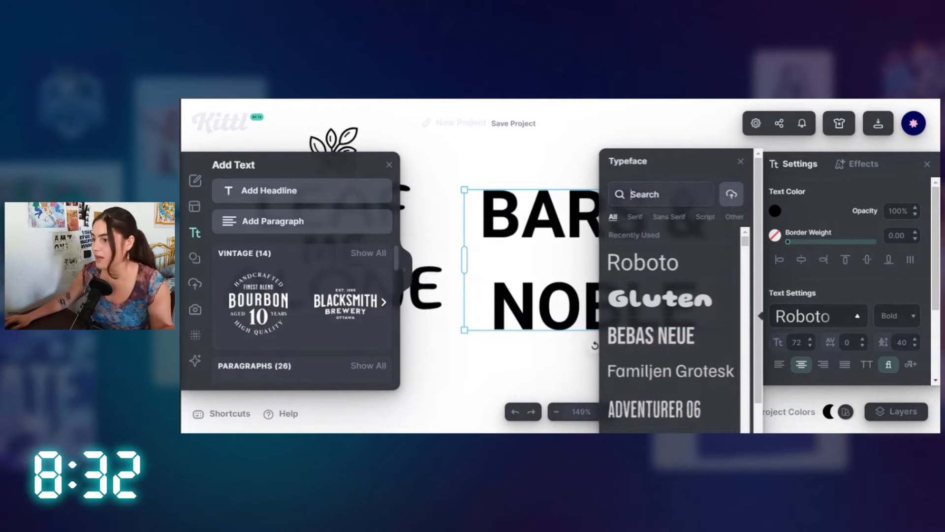
left_click(635, 216)
scroll(697, 315, "down", 3)
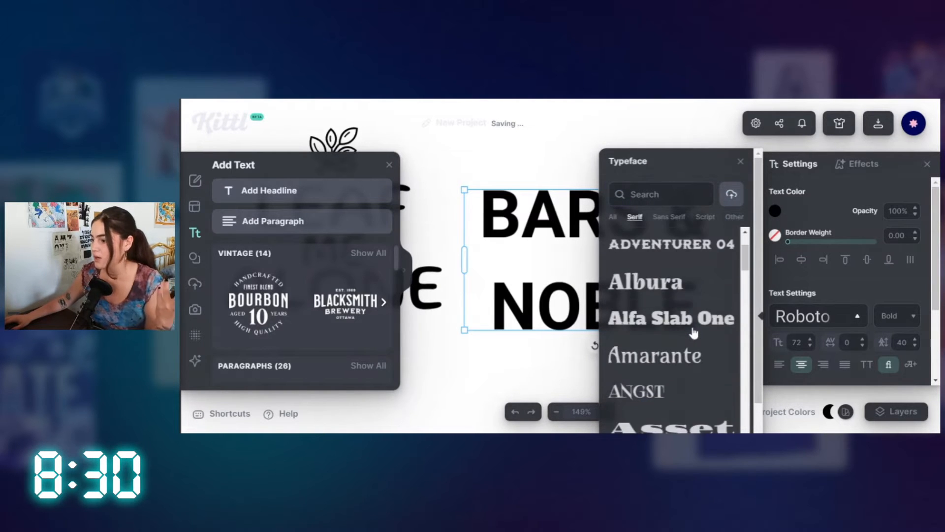
scroll(694, 333, "down", 5)
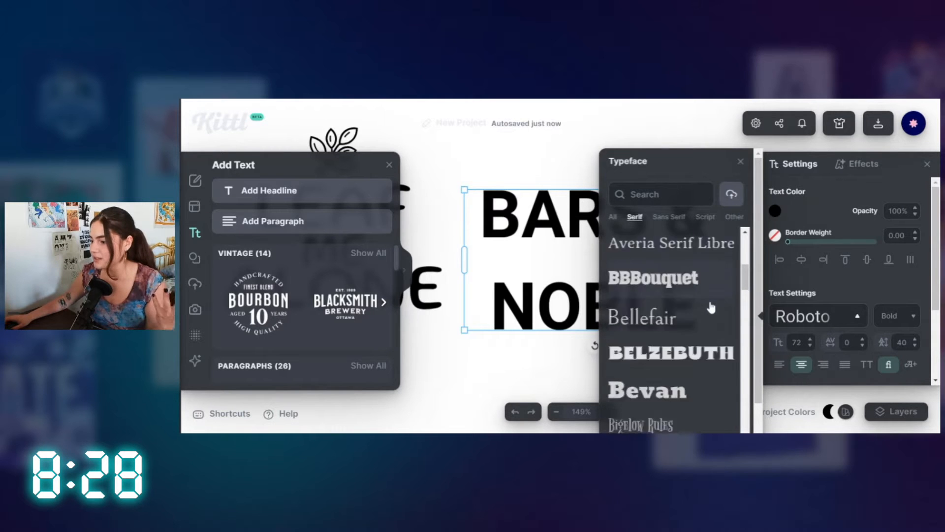
scroll(711, 307, "down", 10)
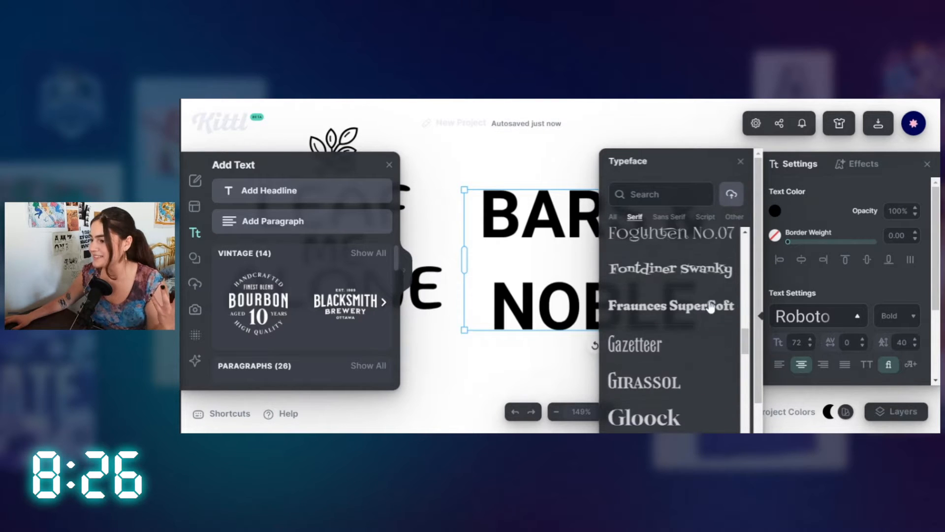
scroll(711, 307, "up", 2)
scroll(711, 308, "down", 8)
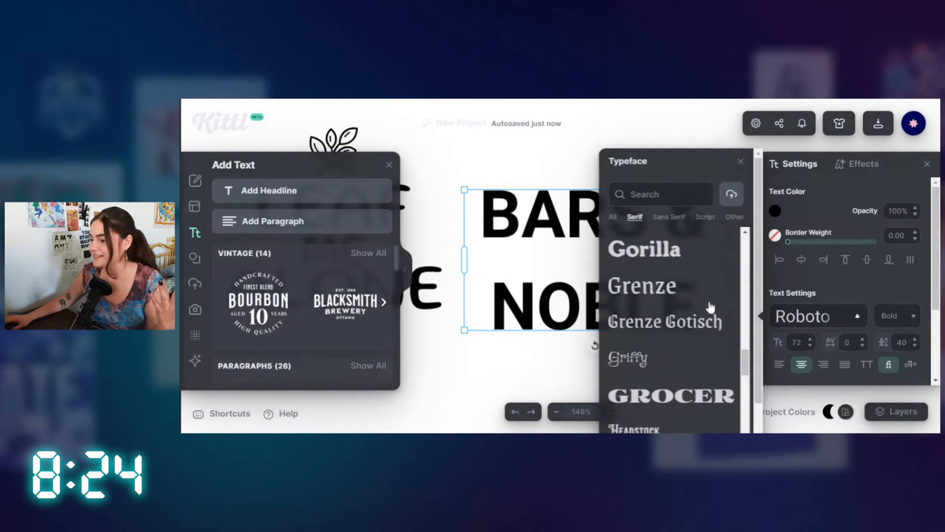
scroll(711, 307, "down", 10)
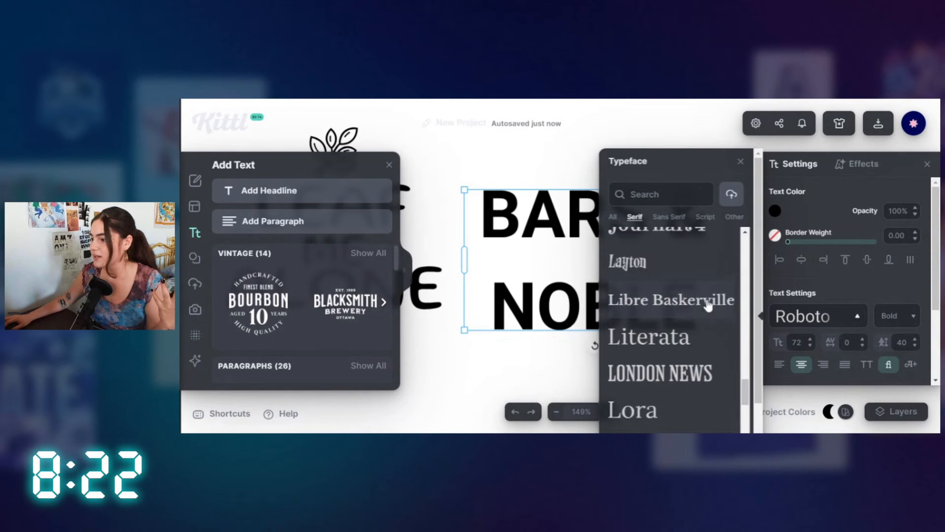
left_click(540, 184)
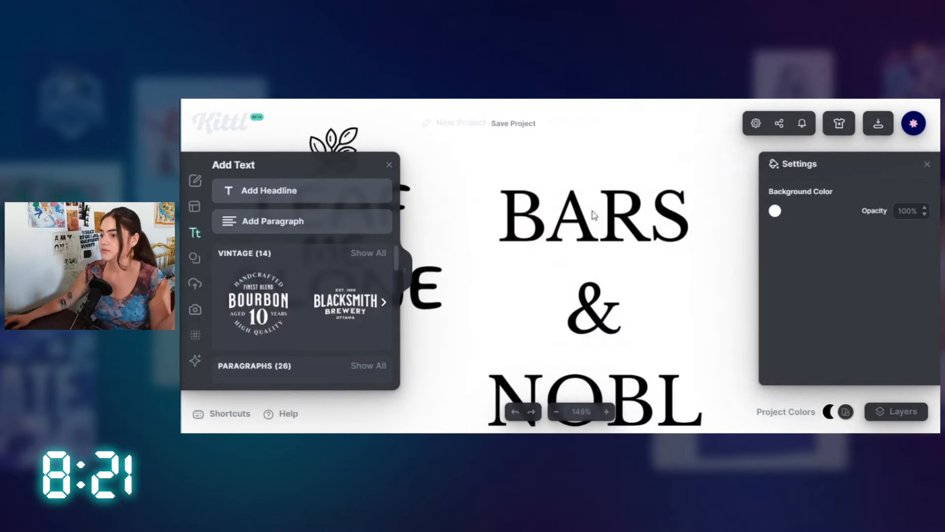
- Widen the BARS & NOBLE text box until the ampersand fits on the same line as BARS
left_click(631, 207)
left_click_drag(726, 353, 826, 288)
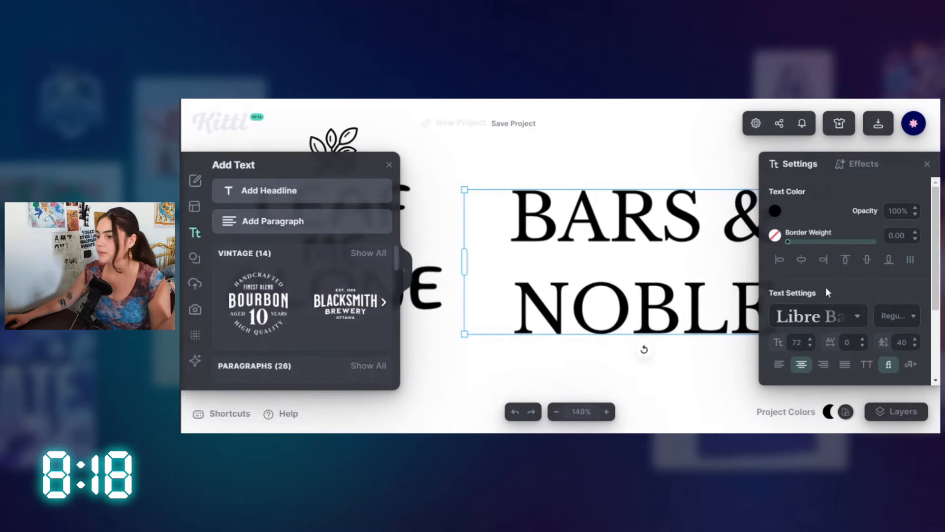
left_click_drag(534, 227, 528, 216)
left_click_drag(458, 255, 505, 263)
left_click_drag(631, 211, 500, 210)
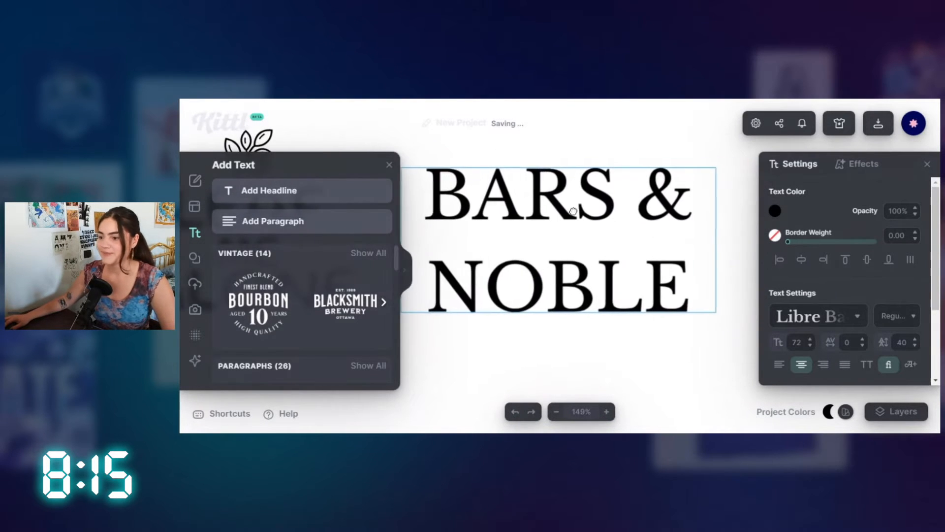
- Duplicate the headline below the original and change the copy's text to BAR & BOOK STORE
left_click_drag(563, 205, 593, 337)
double_click(593, 338)
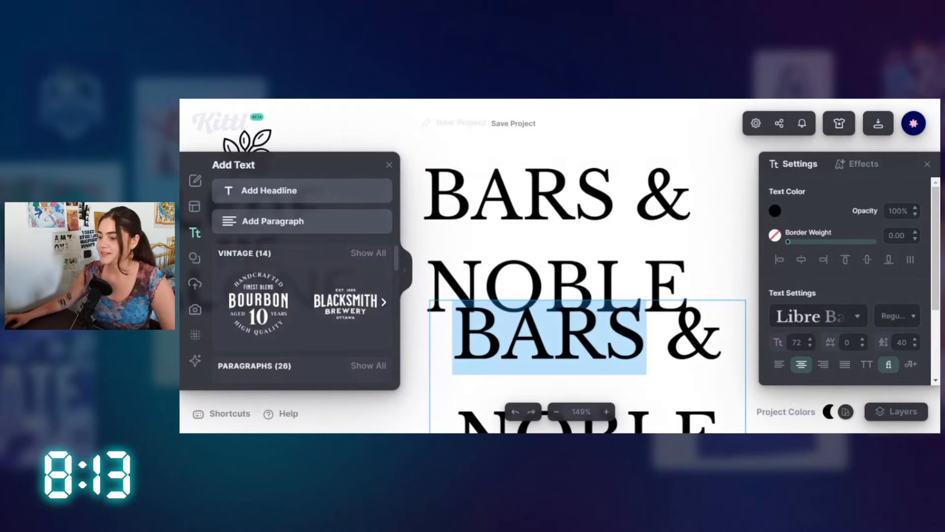
left_click_drag(454, 339, 722, 421)
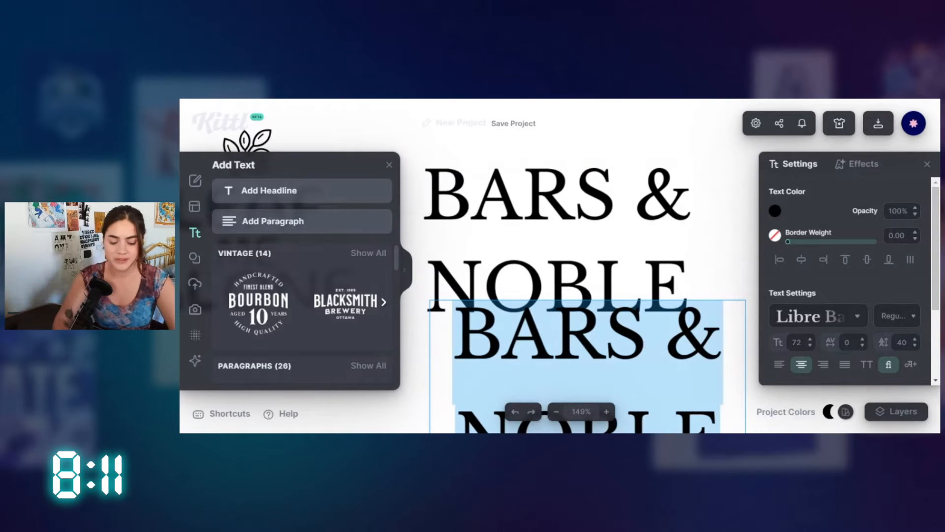
type("BAR & B")
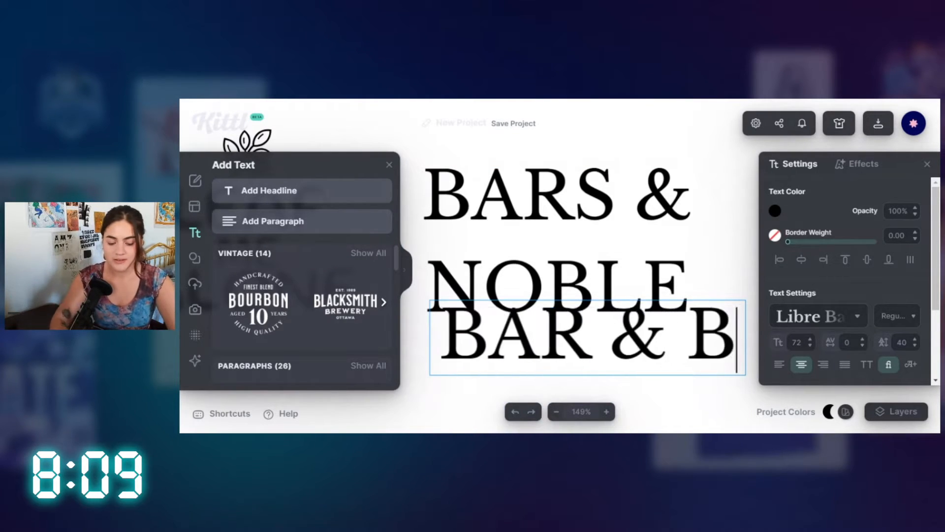
type("OOK")
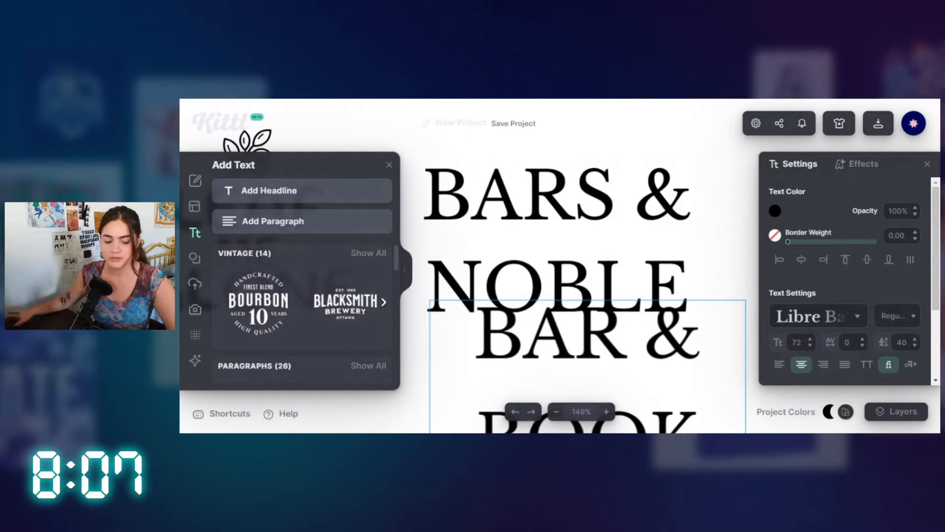
left_click(699, 244)
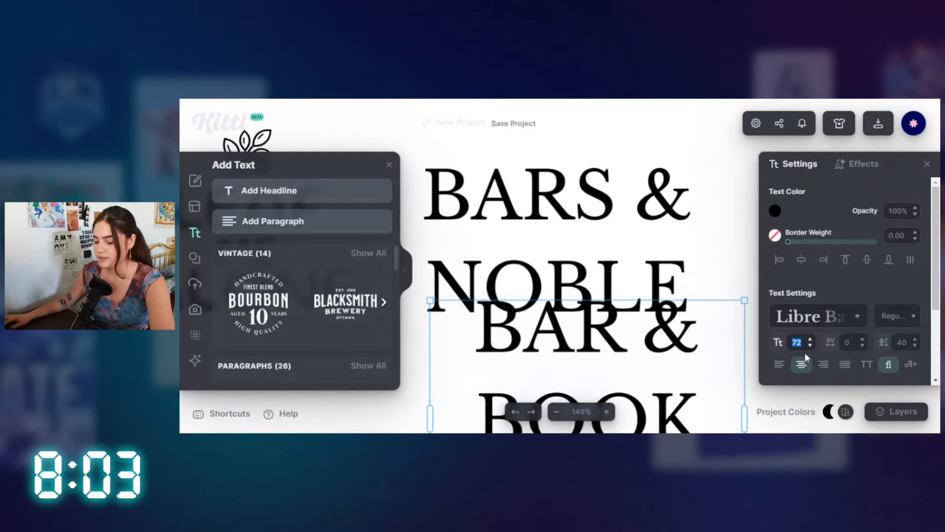
- Reduce the BAR & BOOK STORE tagline to font size 20 and place it directly beneath NOBLE
type("50")
key("Return")
left_click(797, 342)
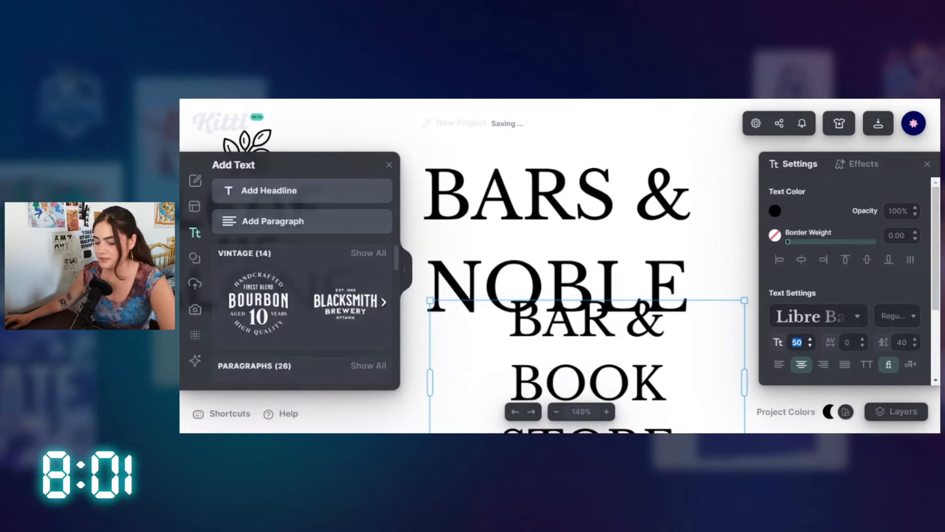
type("20")
key("Return")
left_click_drag(673, 307, 644, 328)
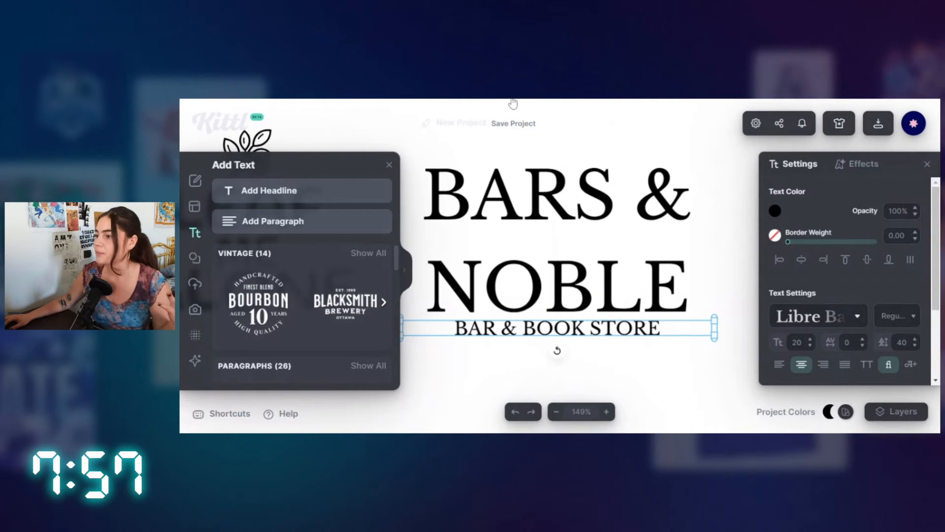
- Set the BAR & BOOK STORE tagline's typeface to Cal Sans
left_click(818, 316)
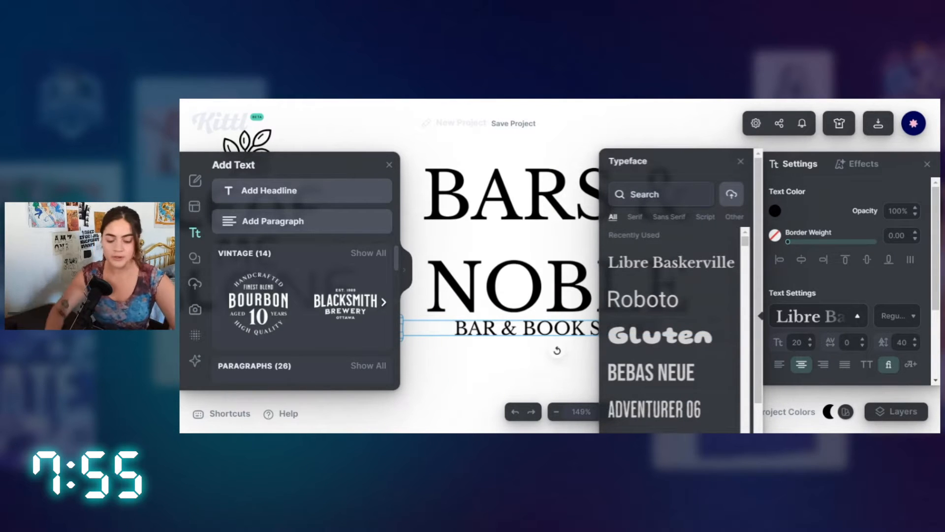
type("cal sans")
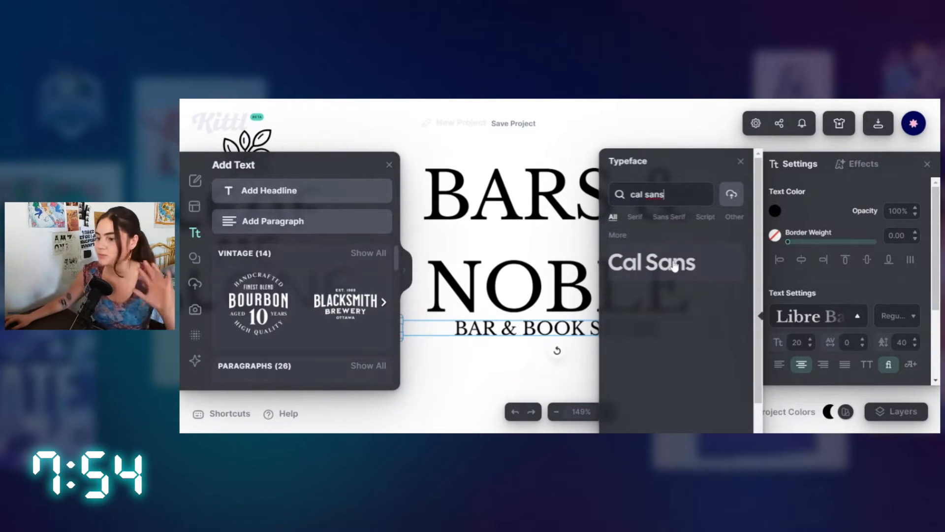
left_click(675, 266)
left_click(674, 355)
- Align the tagline and the BARS & NOBLE headline on their horizontal centres
left_click(622, 326)
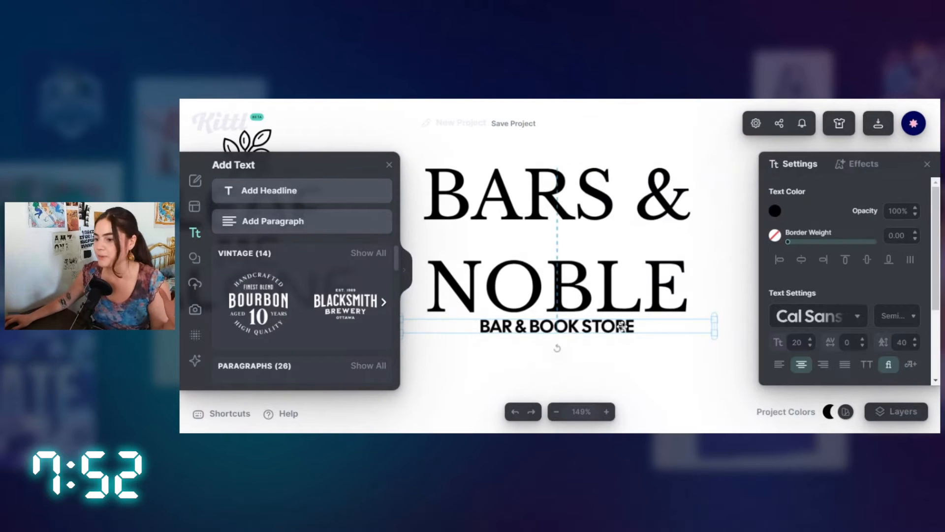
left_click_drag(624, 357, 707, 177)
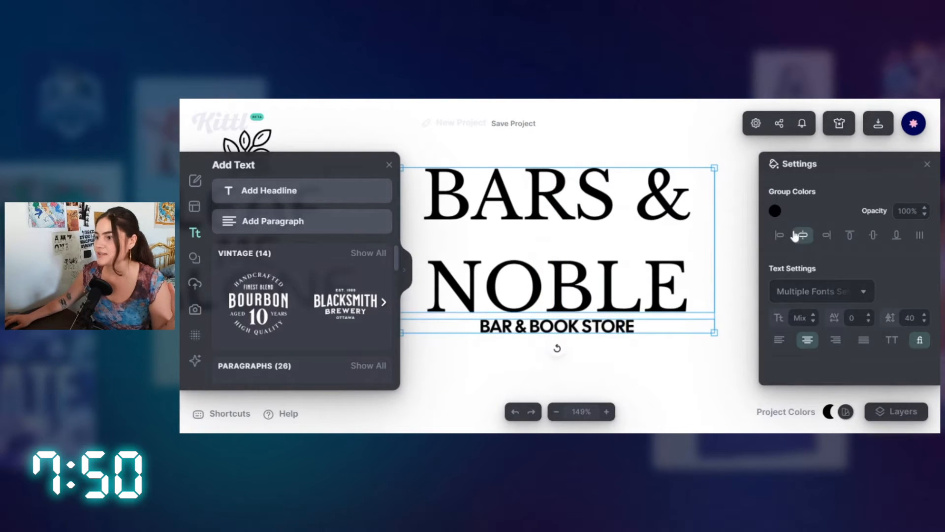
left_click(583, 152)
- Set the BARS & NOBLE line spacing to -10 and move the tagline up close beneath NOBLE
left_click(586, 191)
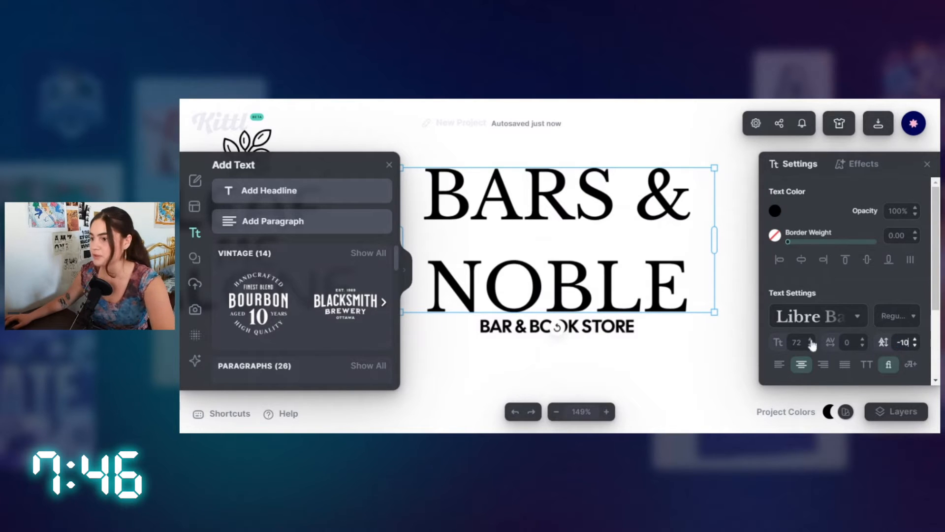
key("Return")
left_click_drag(616, 324, 614, 286)
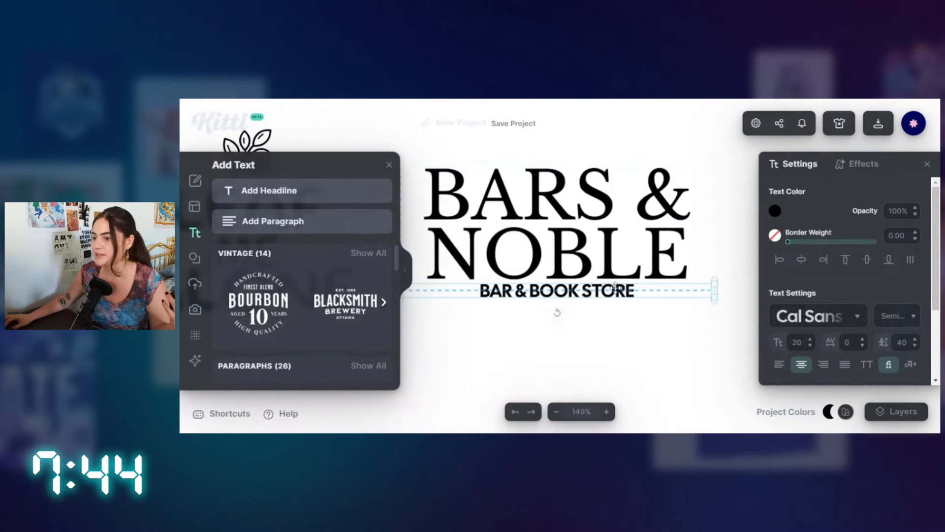
- Centre the moved tagline horizontally with the tightened headline
left_click(648, 330)
left_click_drag(628, 320, 535, 161)
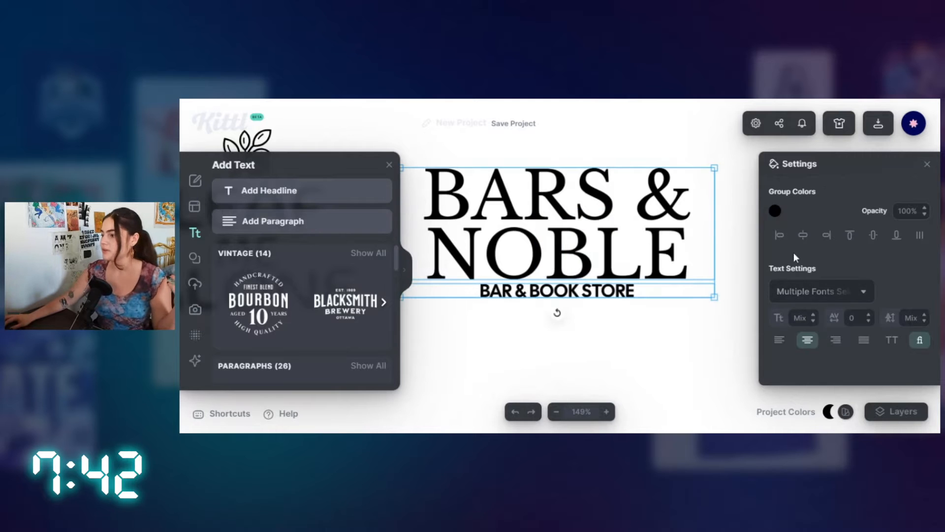
left_click(695, 308)
- Add a new headline for the third logo and replace its placeholder text with Scoop
left_click_drag(691, 345, 580, 321)
left_click(350, 195)
left_click(657, 280)
left_click_drag(688, 282, 383, 219)
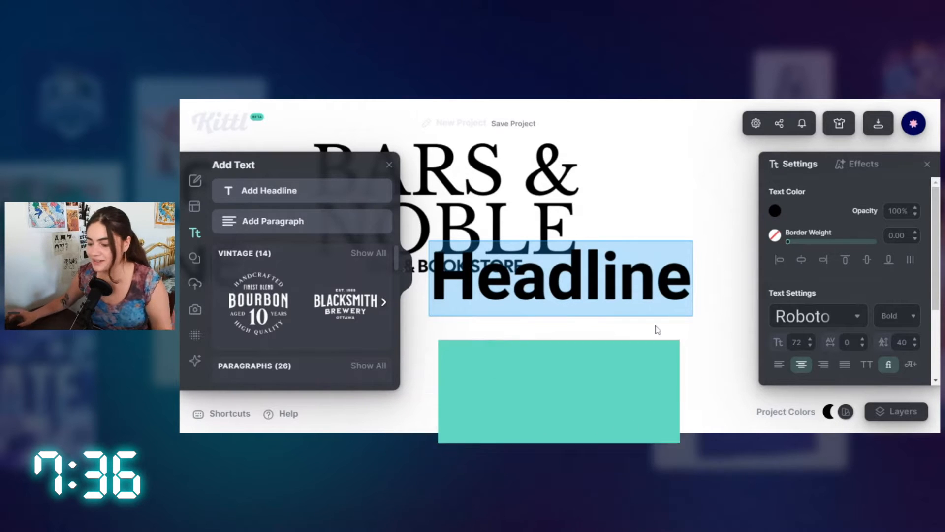
type("Scoop")
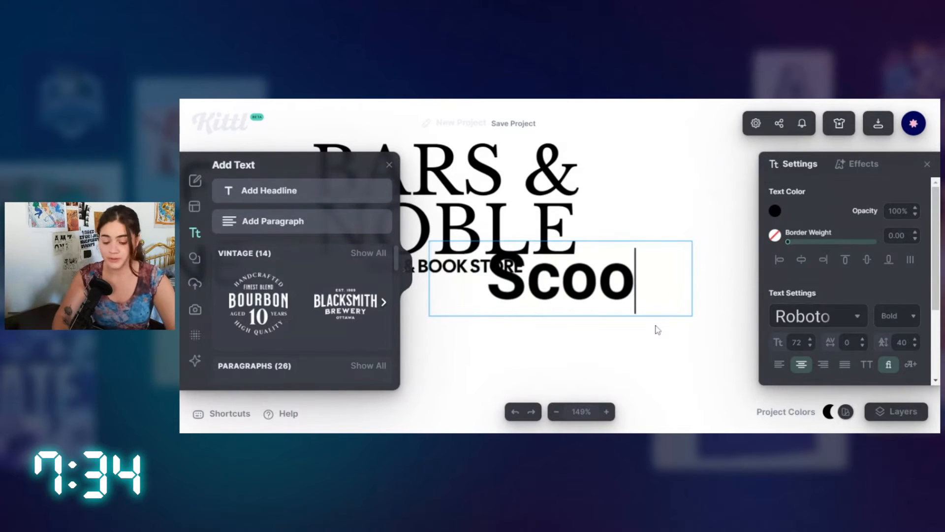
- Move the Scoop headline down onto empty canvas, clear of the BARS & NOBLE logo
left_click(690, 346)
left_click_drag(630, 267, 688, 343)
left_click(676, 255)
left_click_drag(662, 313, 603, 286)
left_click(630, 328)
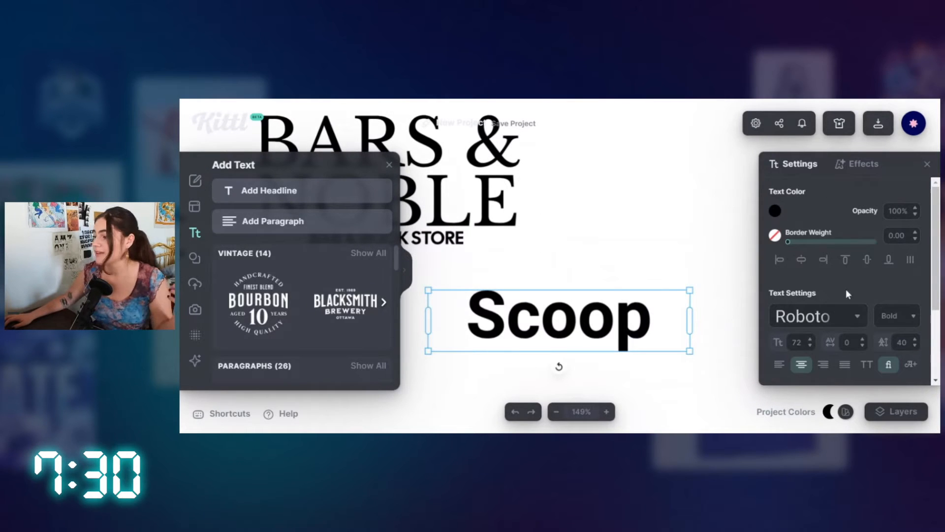
- Change the typeface of the Scoop headline to Sunship
left_click(831, 317)
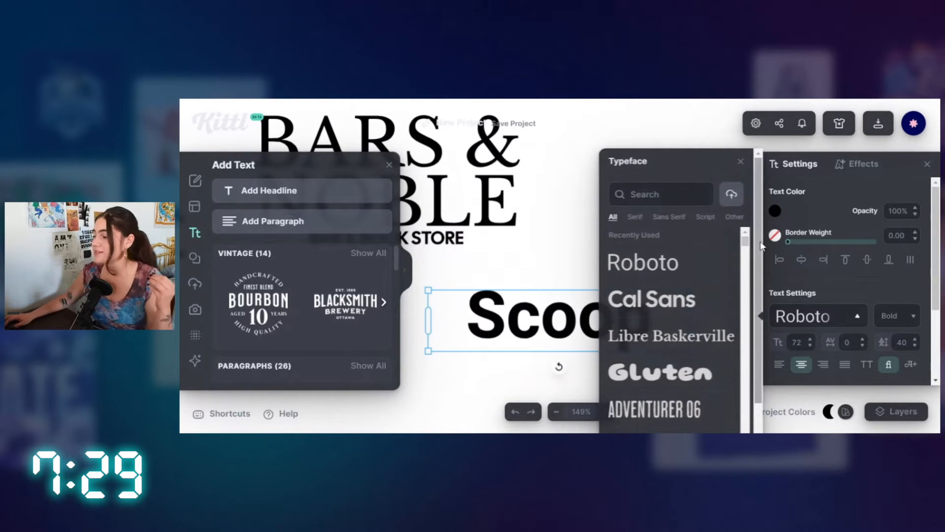
mouse_move(744, 232)
left_mouse_down()
mouse_move(755, 279)
mouse_move(752, 246)
left_mouse_up()
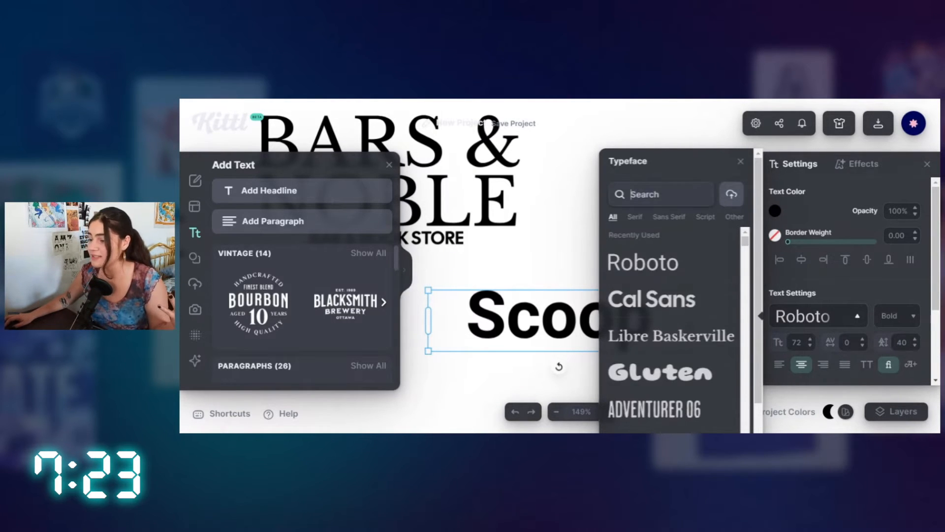
type("un")
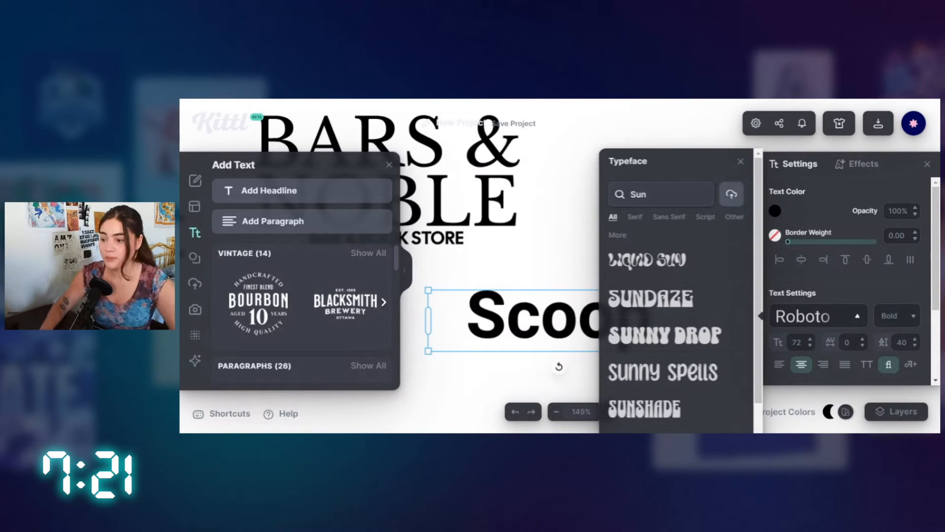
type("sh")
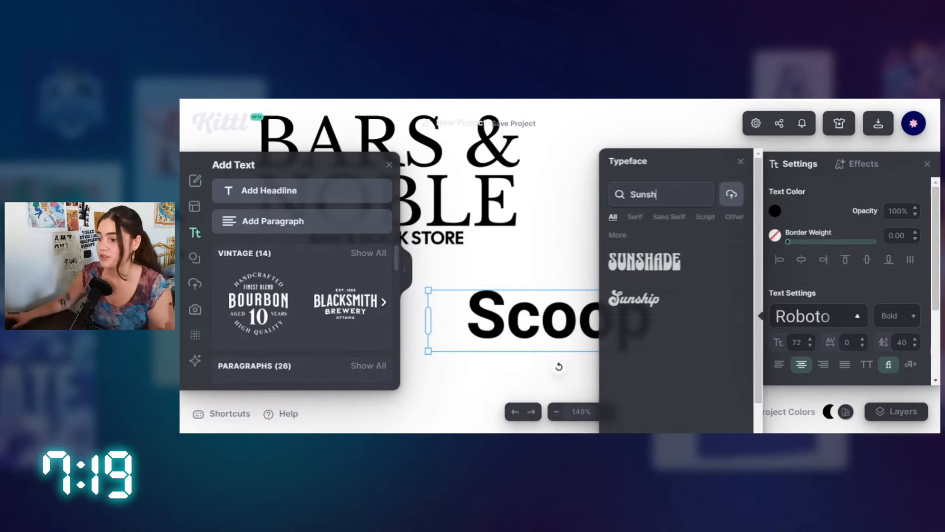
left_click(666, 301)
- Replace the final p of Scoop with the Sunship alternate glyph that has a long swash tail
double_click(492, 334)
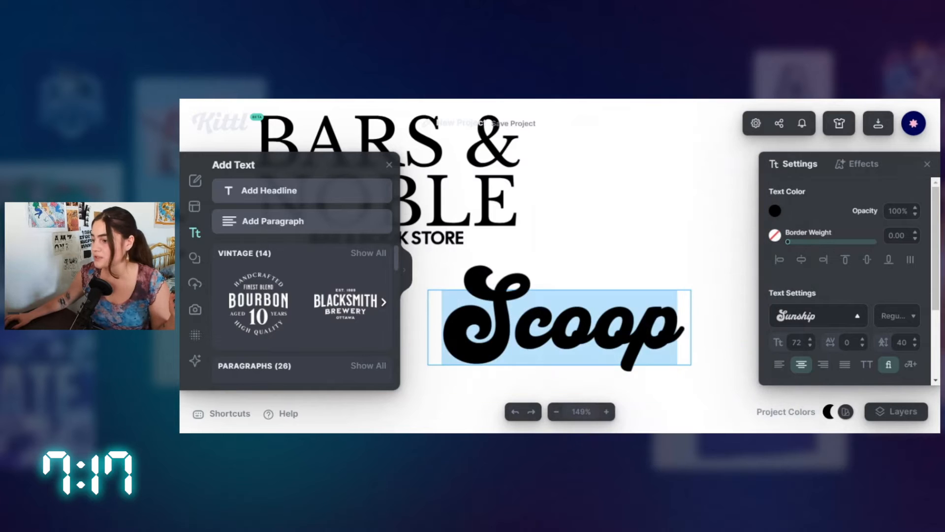
left_click_drag(637, 323, 675, 323)
scroll(920, 258, "down", 1)
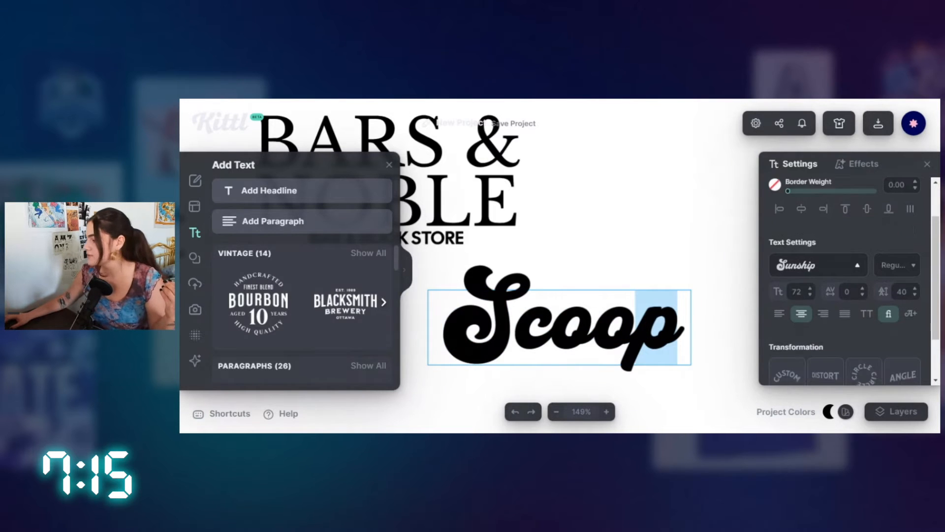
left_click(911, 309)
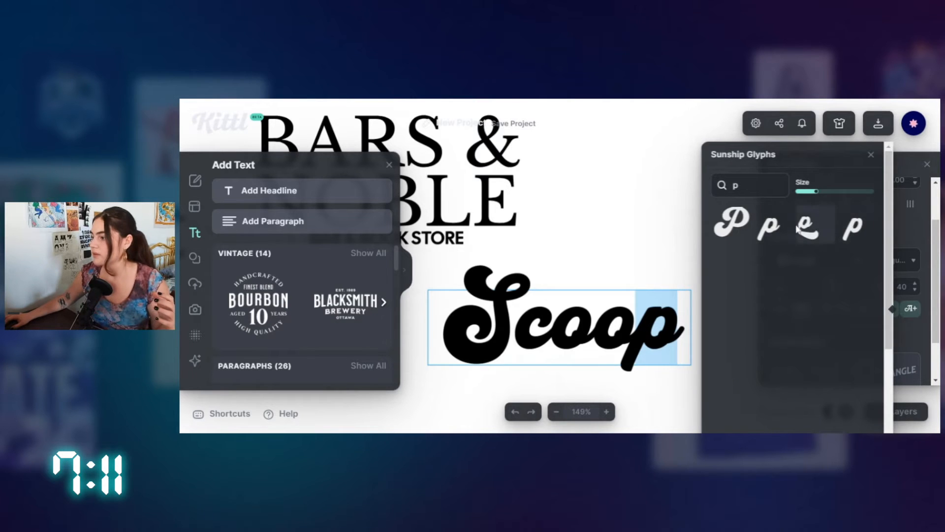
left_click(812, 227)
key("Delete")
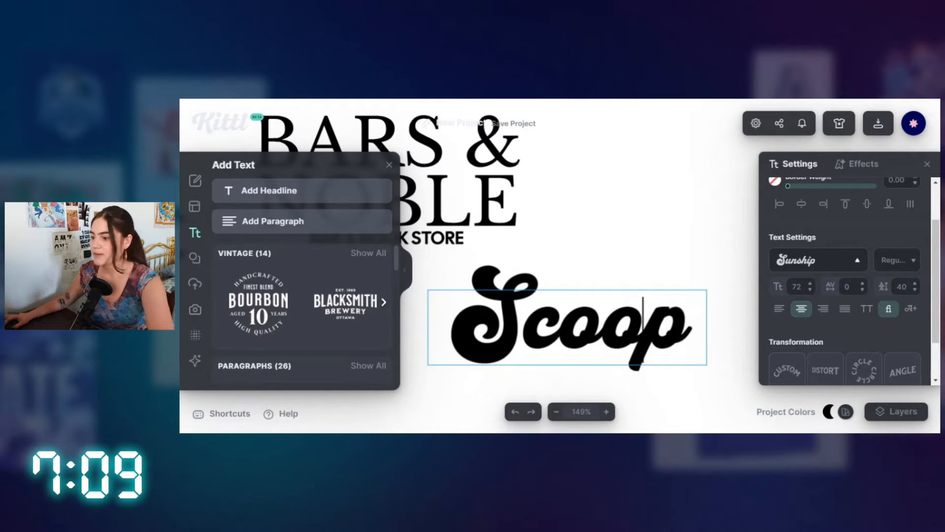
key("ctrl+z")
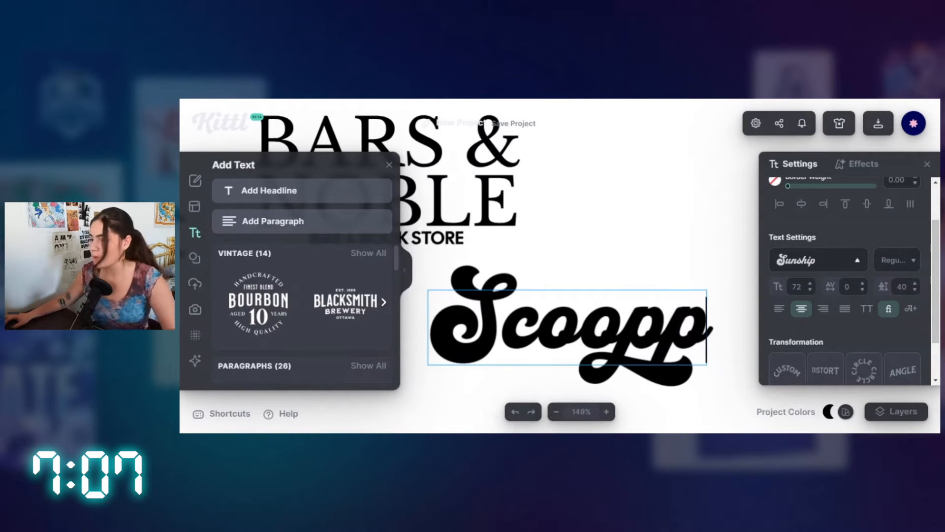
key("BackSpace")
left_click(606, 247)
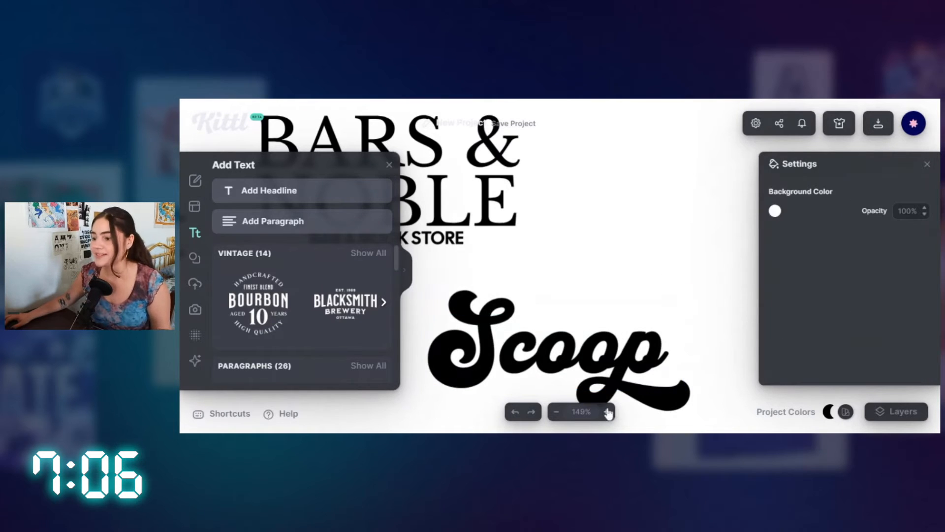
- Move the Scoop headline further right and slightly up on the empty canvas
left_click_drag(630, 368, 692, 332)
left_click(629, 208)
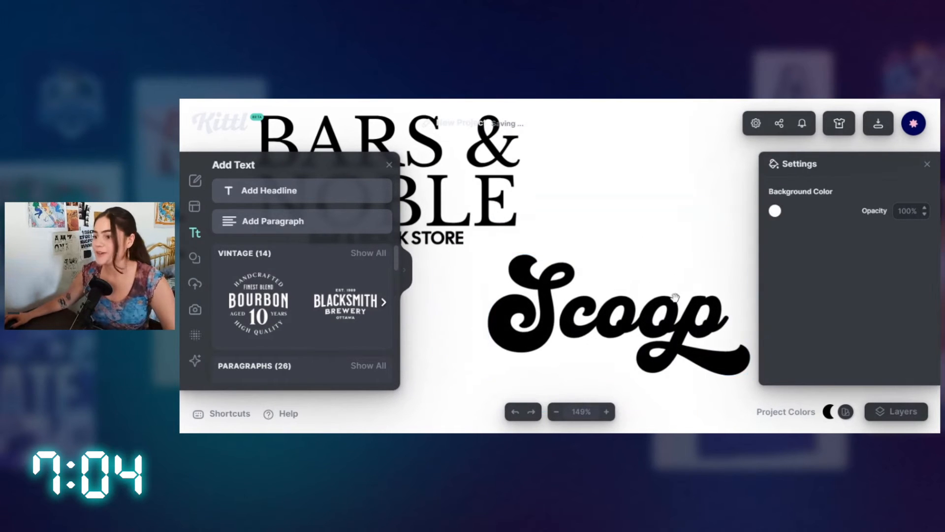
left_click_drag(675, 294, 620, 270)
- Apply the Angle transformation to the Scoop headline and nudge it slightly to the right
left_click(619, 270)
scroll(859, 290, "down", 2)
scroll(859, 293, "down", 1)
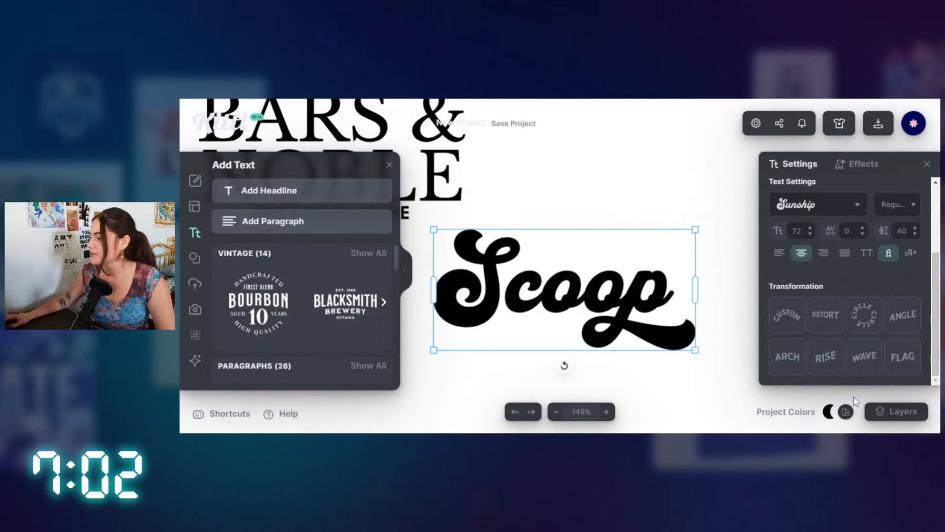
left_click(826, 356)
left_click(905, 318)
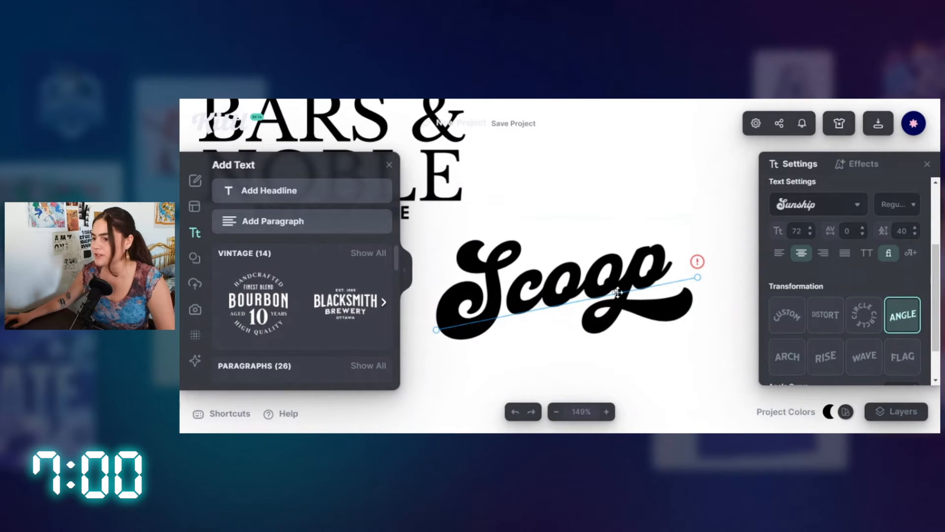
mouse_move(612, 280)
left_mouse_down()
mouse_move(630, 281)
mouse_move(619, 280)
left_mouse_up()
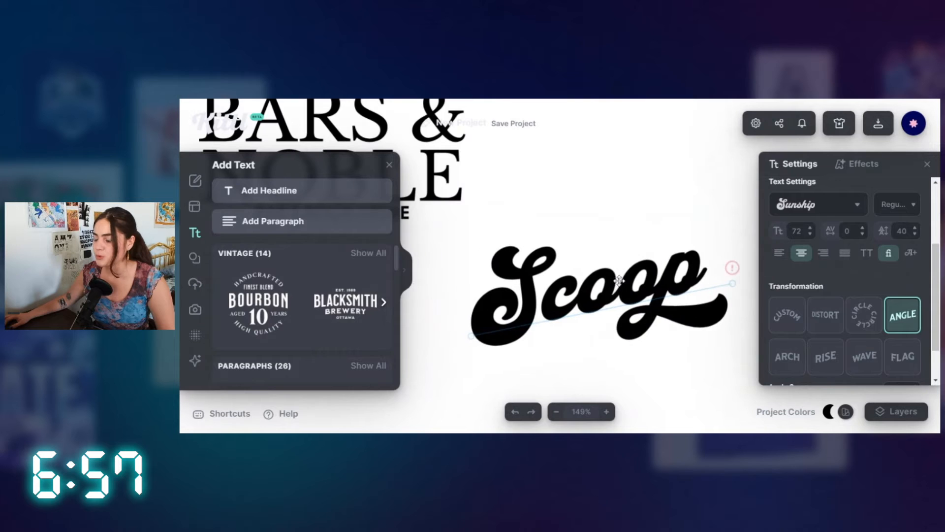
- Add a new headline reading Gelato and place it directly below the Scoop lettering
left_click(268, 196)
type("elato")
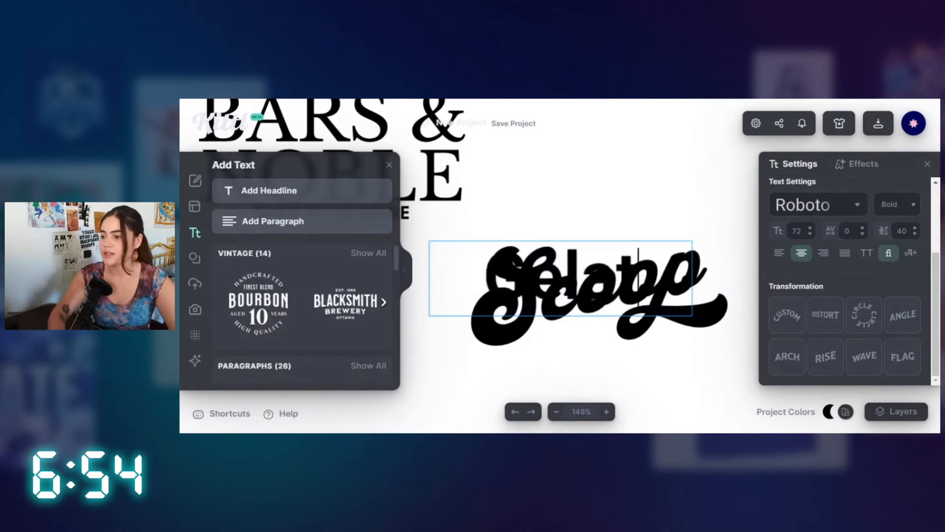
left_click(546, 191)
left_click_drag(615, 286, 643, 391)
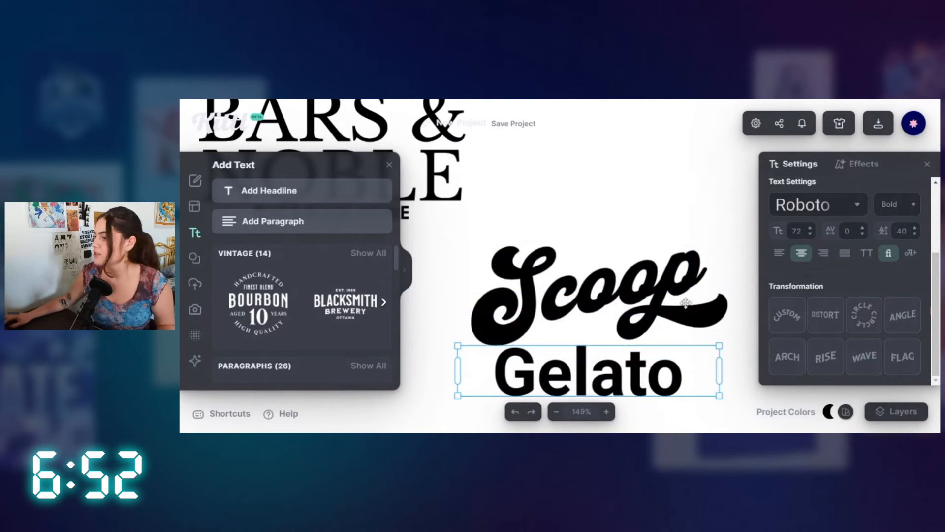
- Set the Gelato text size to 20 and narrow its text box
left_click(798, 231)
type("20")
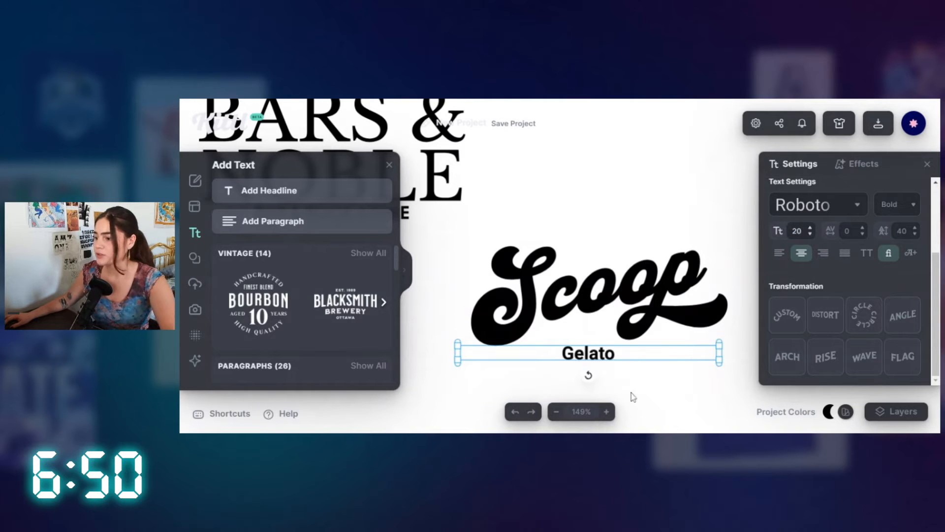
left_click_drag(718, 354, 564, 365)
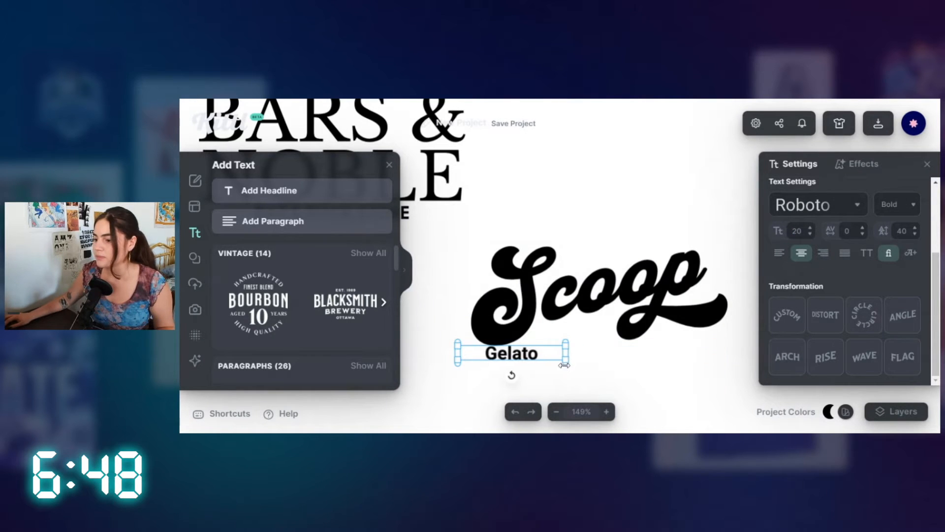
- Browse the serif typefaces and change the Gelato text to Signmaster Basic
left_click(832, 202)
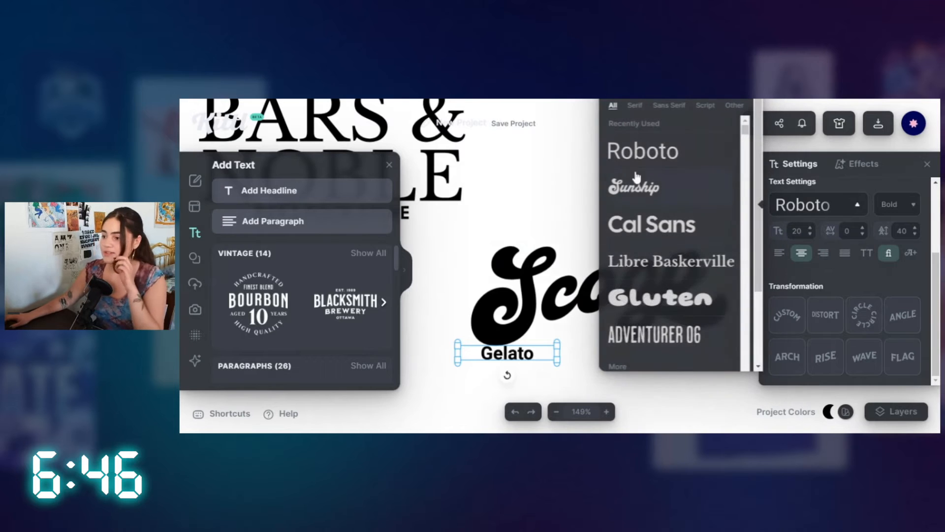
left_click(642, 107)
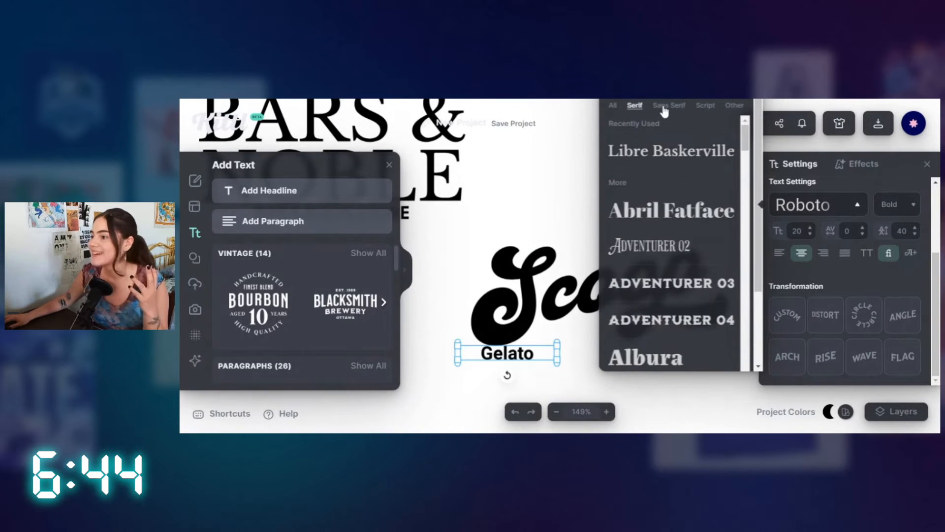
scroll(704, 241, "down", 3)
scroll(704, 241, "down", 15)
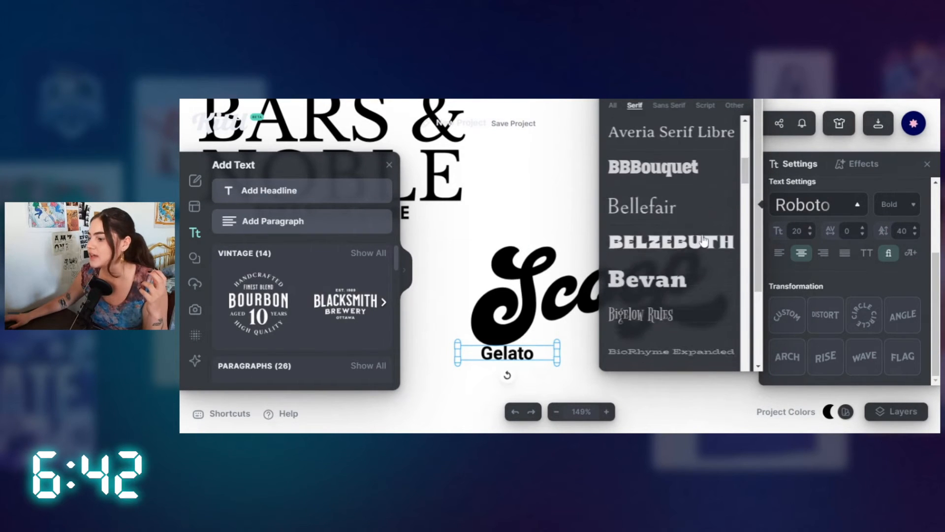
scroll(704, 241, "up", 2)
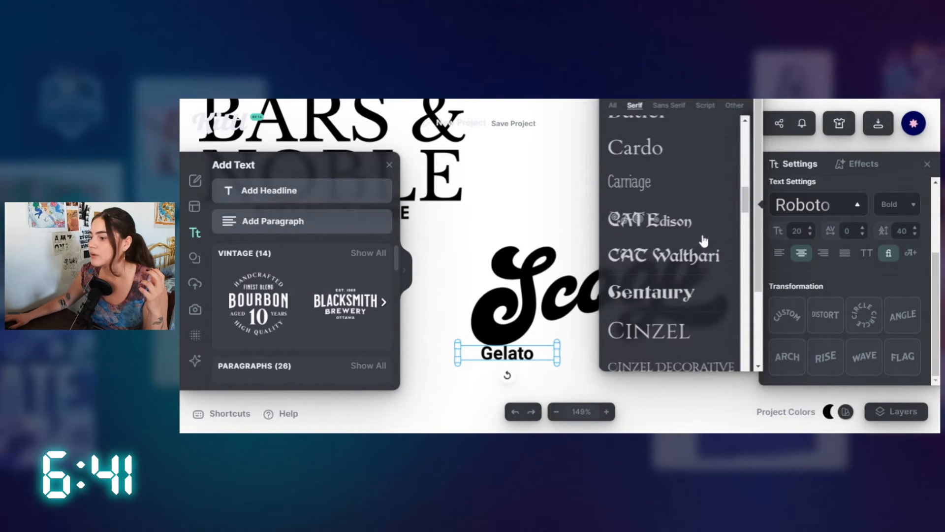
scroll(704, 241, "down", 17)
scroll(704, 241, "down", 6)
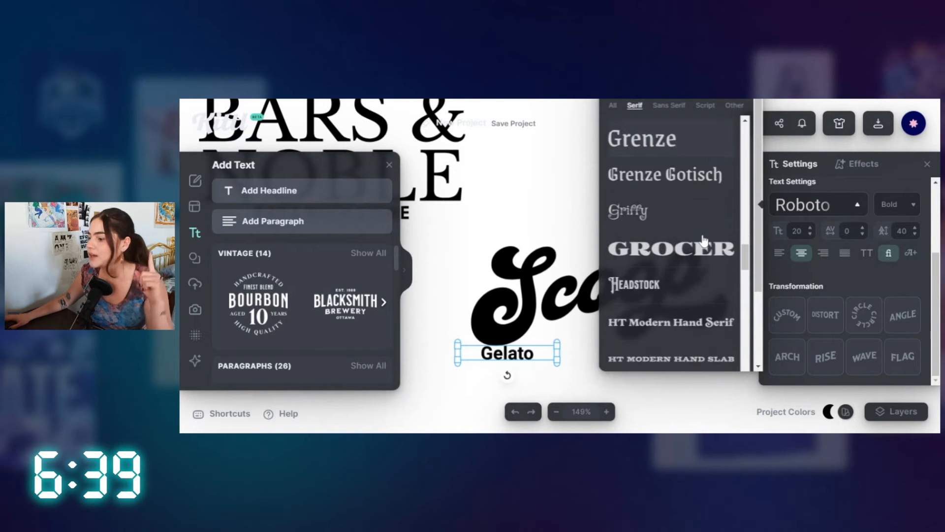
scroll(704, 241, "down", 12)
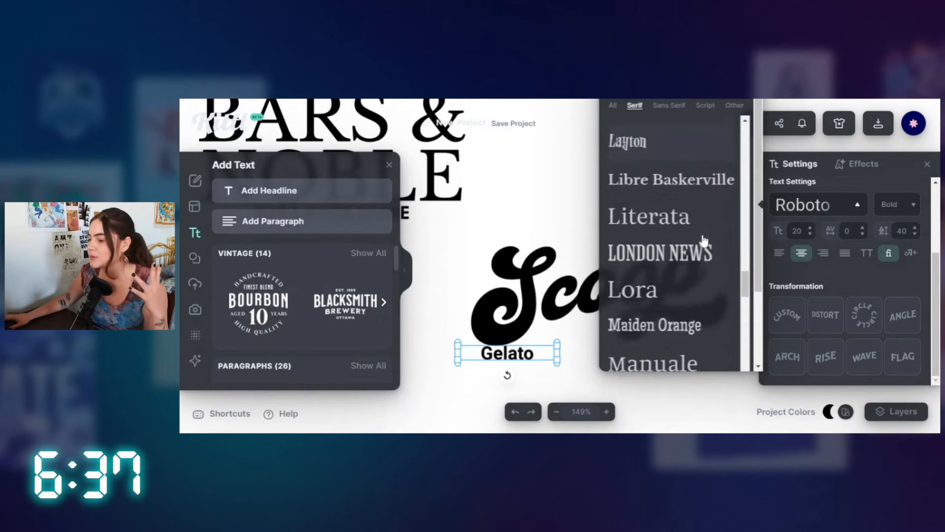
scroll(704, 242, "down", 10)
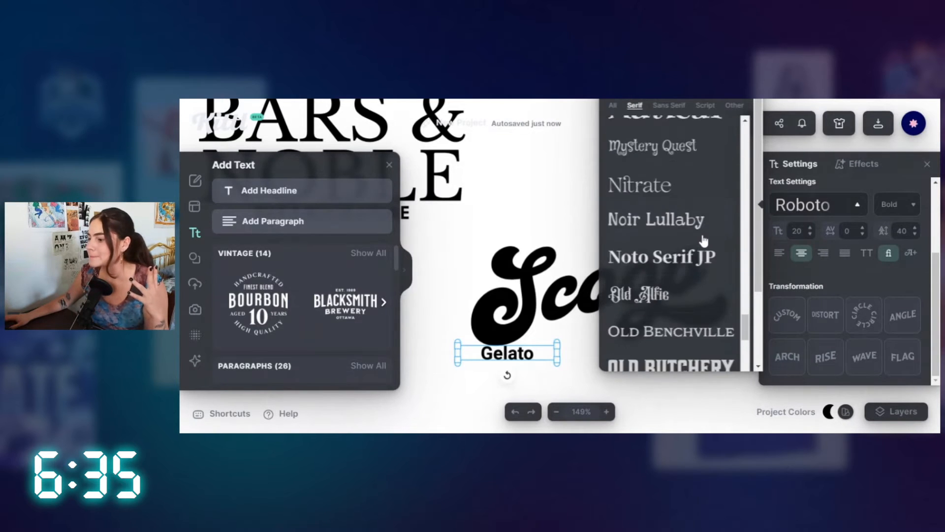
scroll(704, 240, "down", 10)
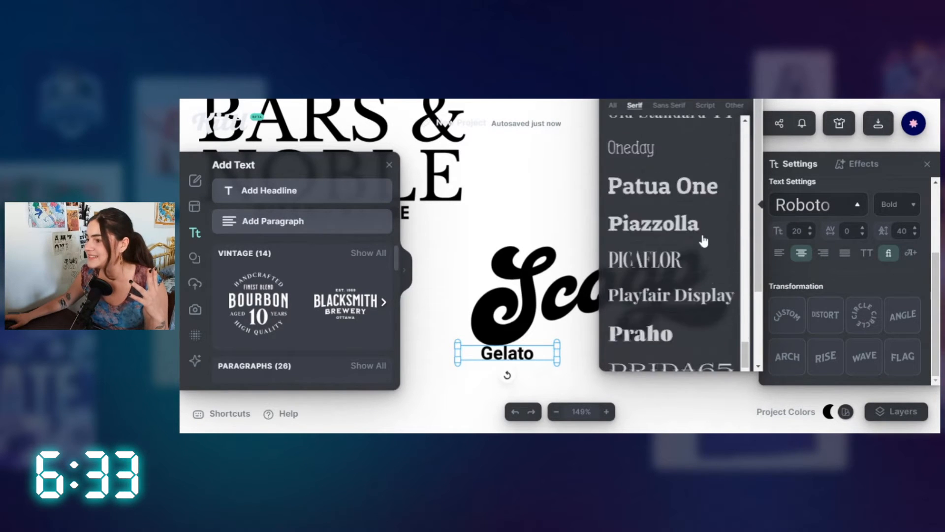
scroll(704, 242, "down", 8)
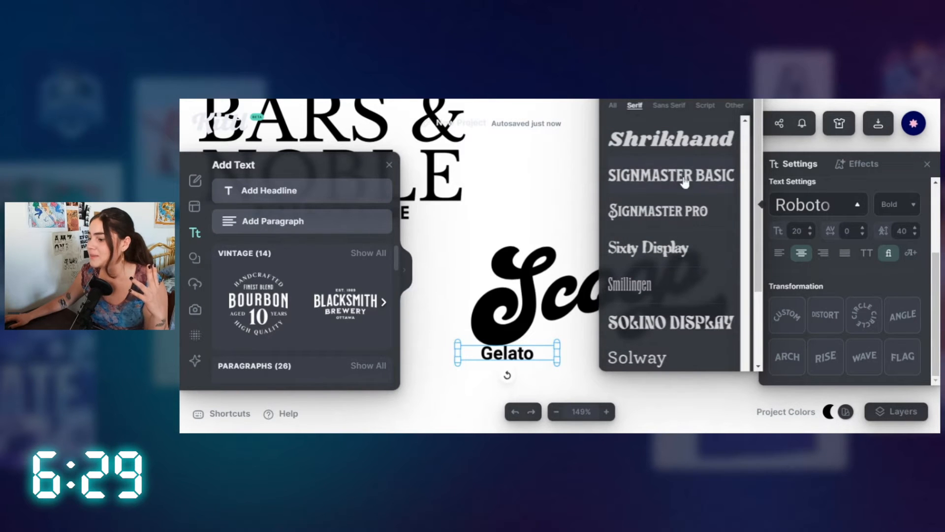
scroll(665, 185, "down", 2)
scroll(661, 187, "up", 2)
left_click(661, 186)
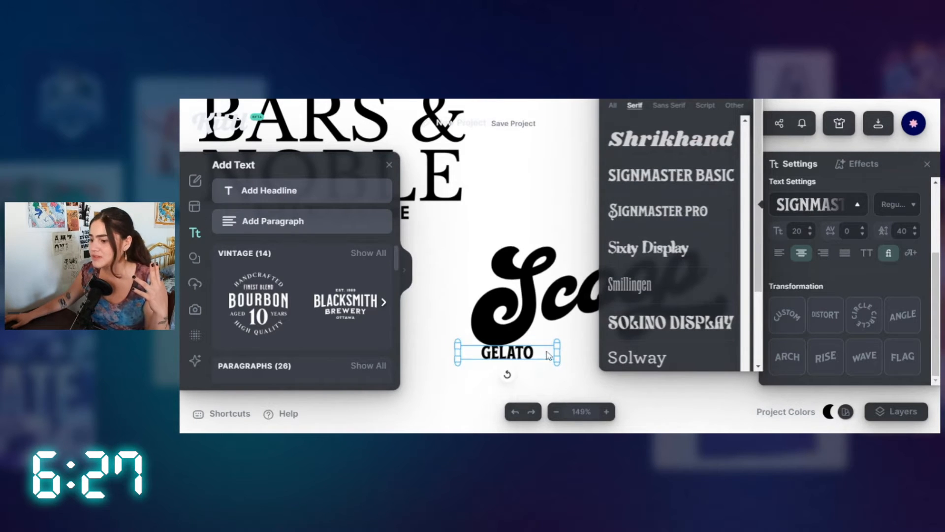
- Narrow the GELATO text box further, apply the Angle transformation and tuck it into the gap under Scoop
left_click_drag(561, 351, 532, 349)
left_click(903, 315)
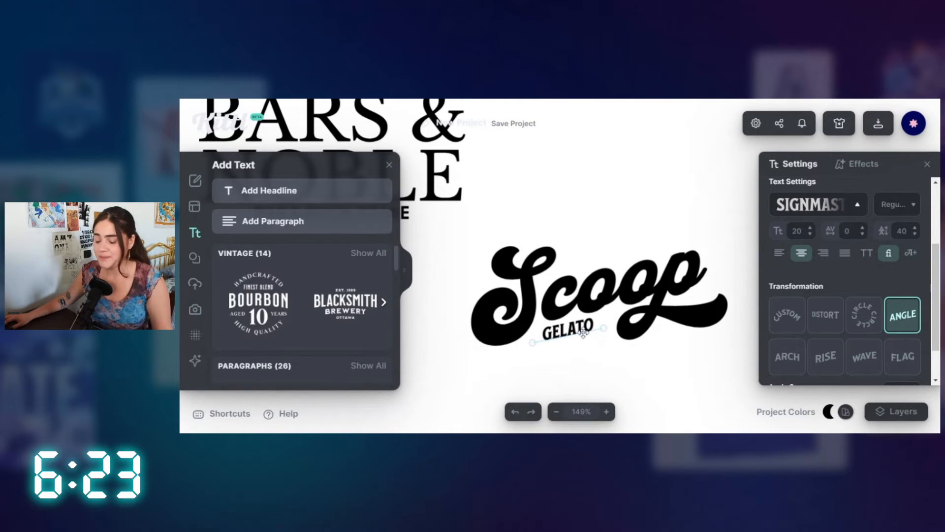
- Duplicate the GELATO text above Scoop, change the copy to SINCE 1956 and fit it into the gap over the lettering
left_click_drag(582, 332, 621, 237, "alt")
double_click(620, 237)
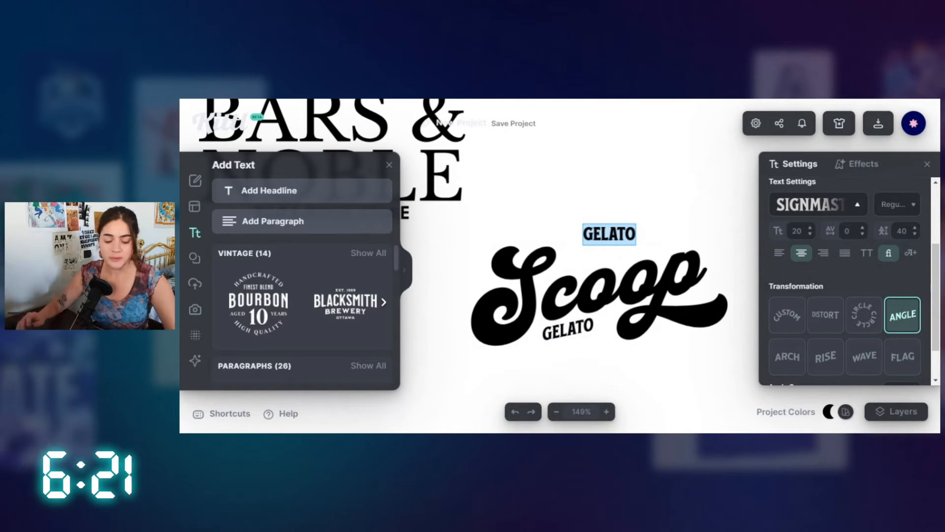
type("SINCE")
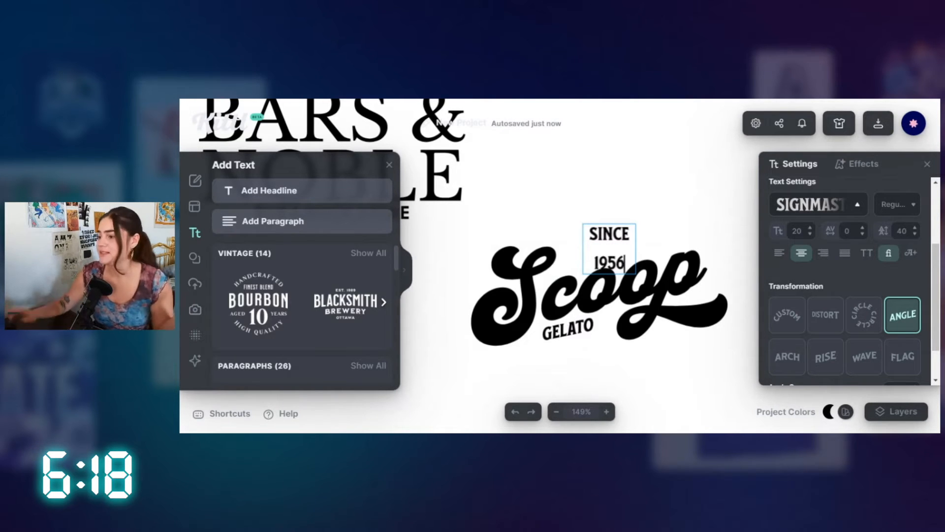
type(" 1956")
left_click(655, 217)
left_click(636, 247)
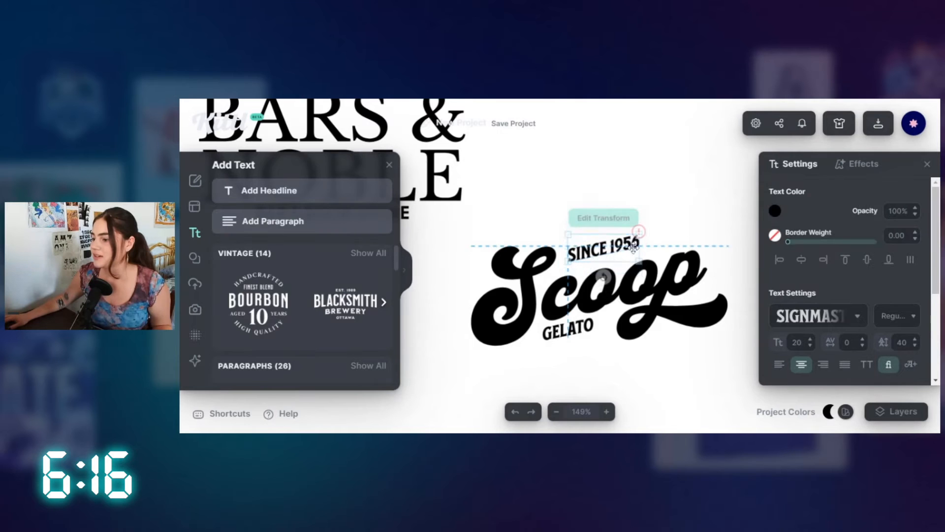
left_click_drag(634, 248, 638, 247)
- Select all parts of the Scoop logo and move them together up beside the BARS & NOBLE logo
left_click(664, 324)
left_click_drag(685, 363, 548, 242)
left_click_drag(554, 266, 613, 154)
left_click(602, 297)
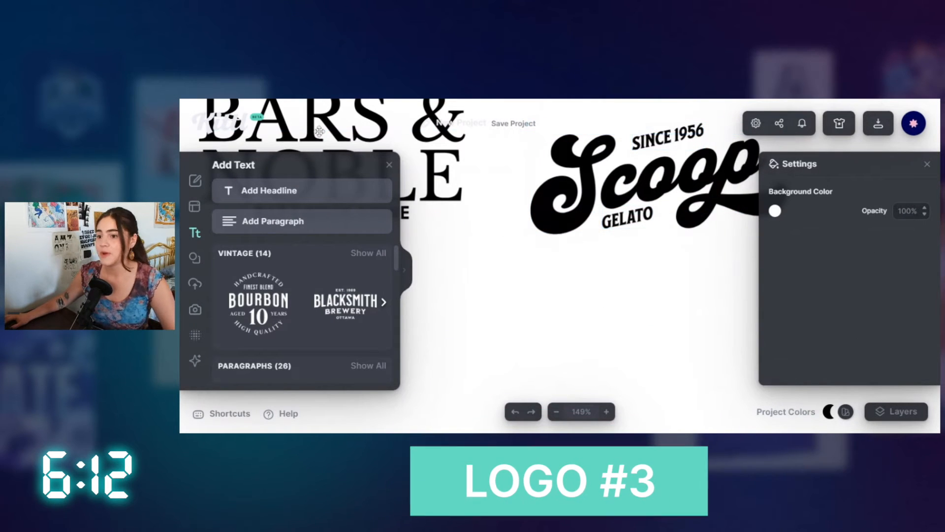
- Add a new headline reading FANTASY on the empty canvas below LEAF ME ALONE and widen its text box to fit
left_click_drag(489, 282, 784, 241)
left_click_drag(624, 280, 786, 257)
left_click_drag(509, 295, 613, 324)
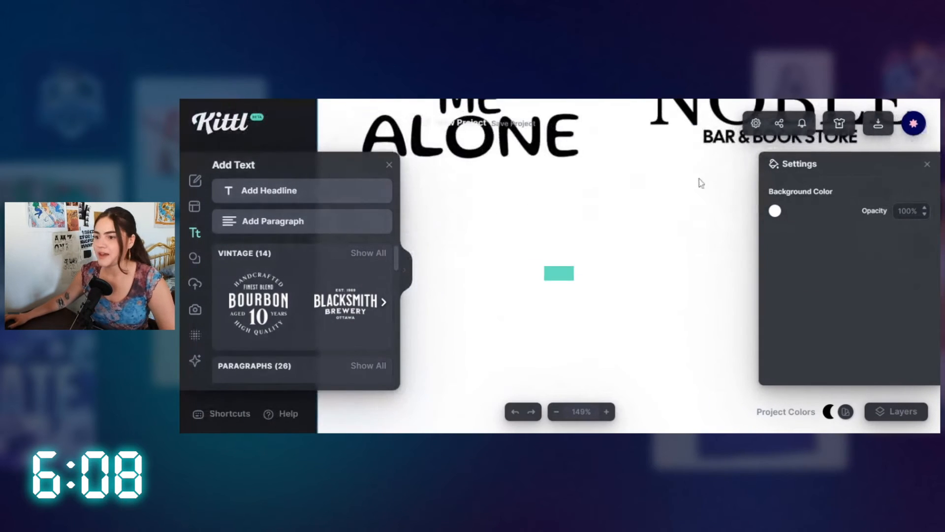
left_click(296, 198)
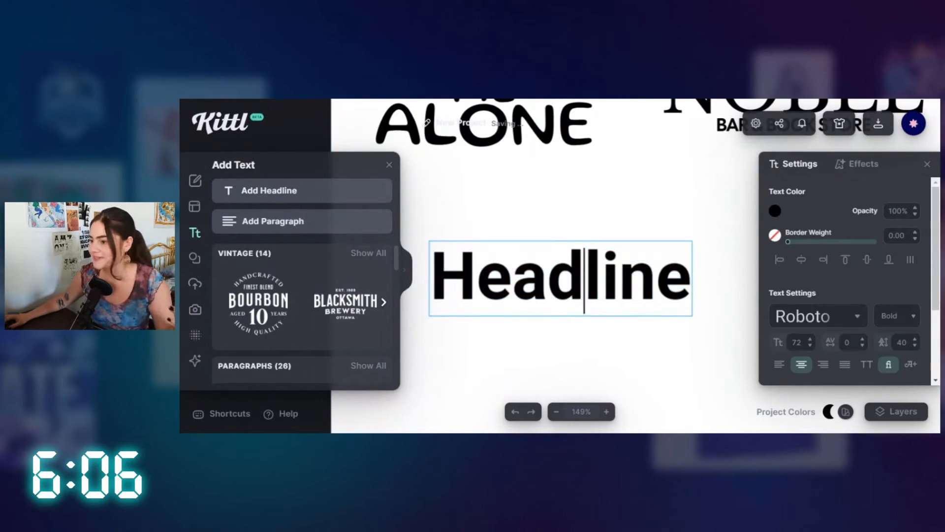
left_click_drag(656, 276, 363, 254)
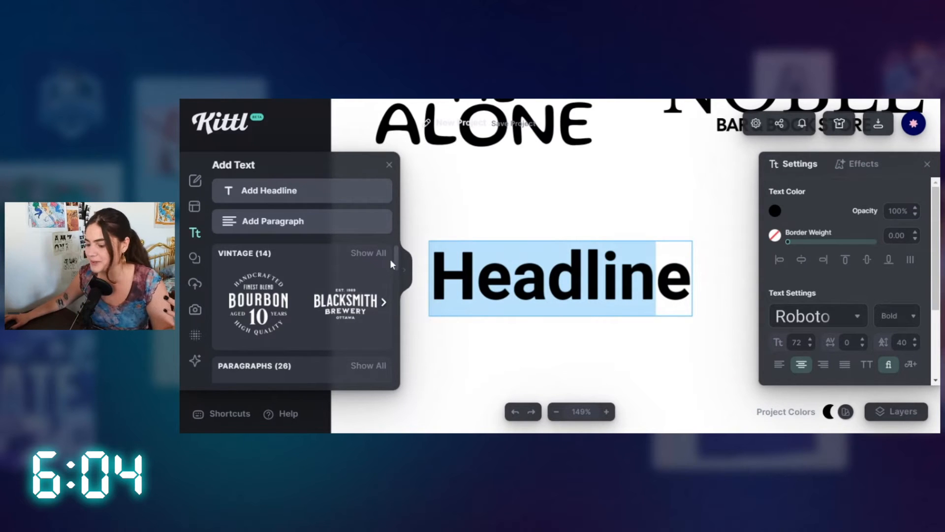
left_click(555, 370)
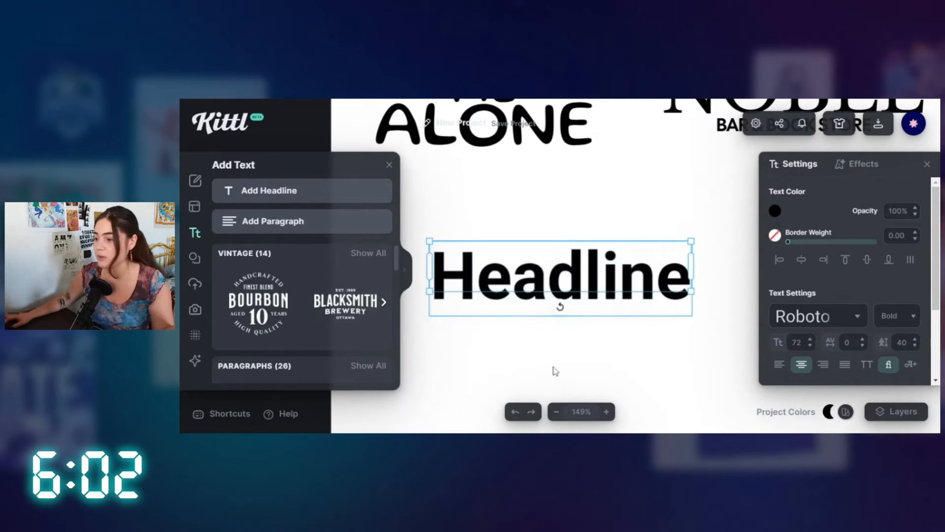
double_click(583, 285)
type("FANTASY")
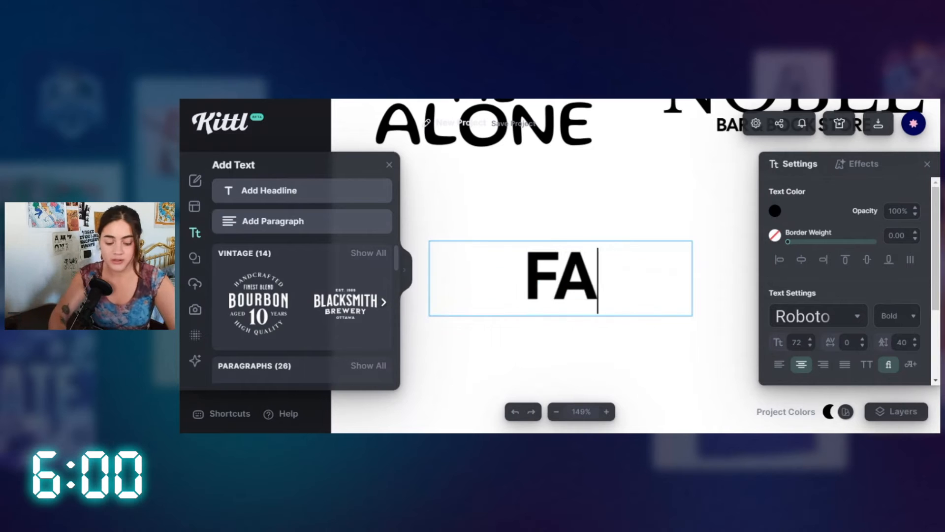
left_click(643, 206)
left_click_drag(692, 311, 717, 310)
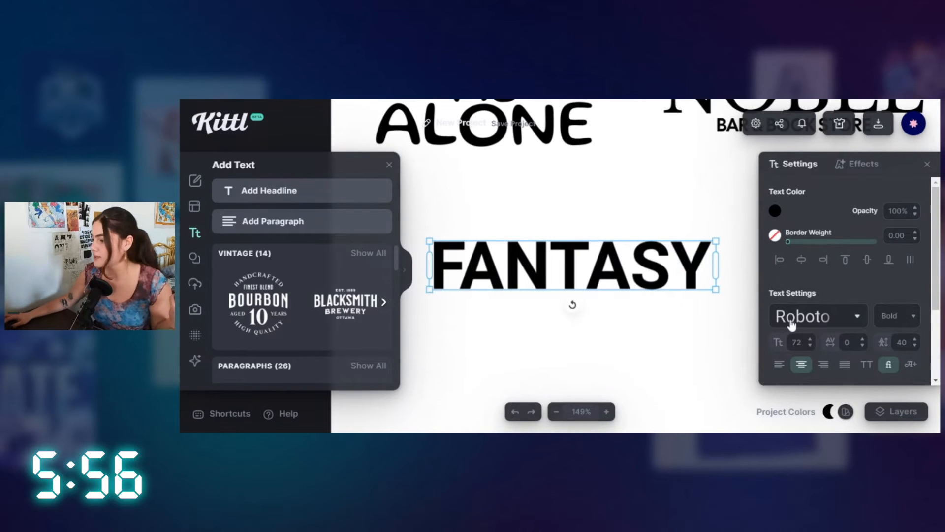
- Search the typefaces for Y2K and apply the Rahovets font to the FANTASY headline
left_click(818, 316)
left_click(661, 195)
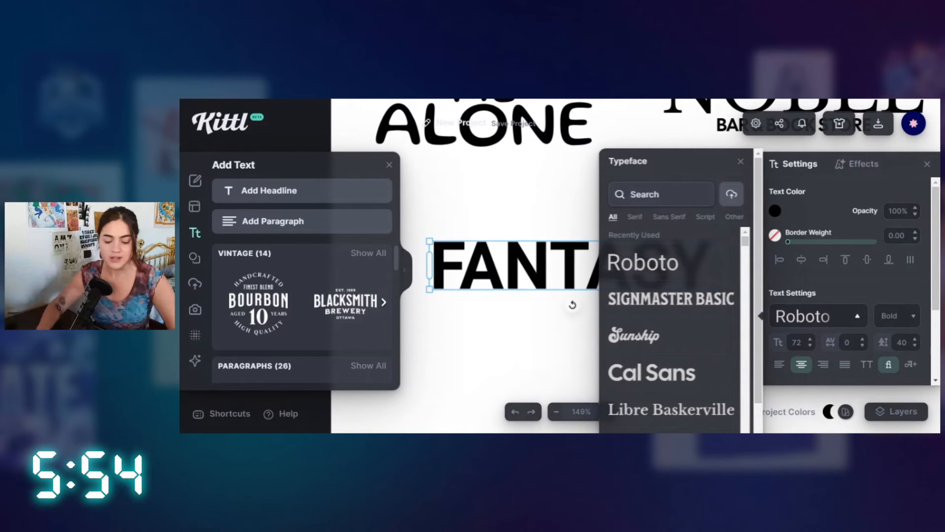
type("Y2K")
scroll(690, 309, "down", 3)
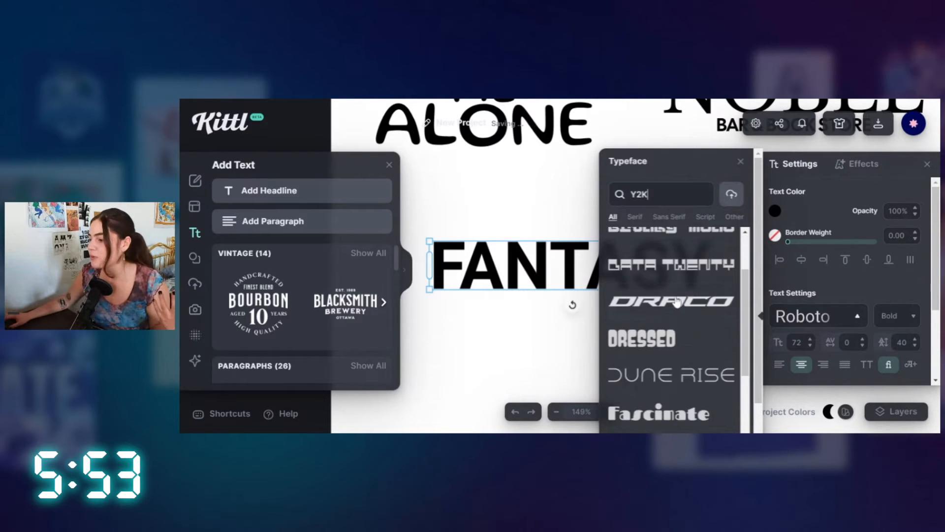
scroll(690, 309, "up", 2)
scroll(689, 308, "down", 2)
scroll(689, 309, "down", 8)
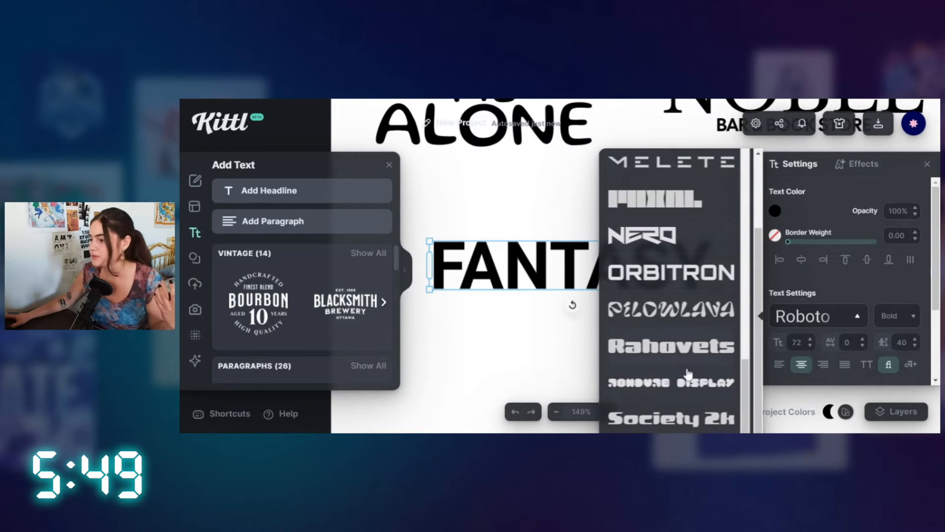
left_click(551, 230)
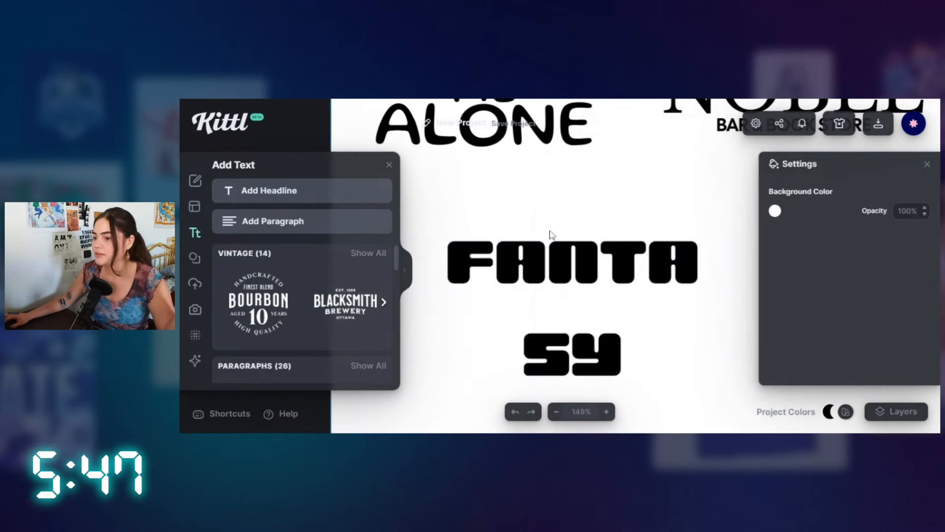
- Widen the FANTASY text box and set its font size to 50 so the word fits on one line
left_click(565, 250)
left_click(718, 316)
left_click(699, 285)
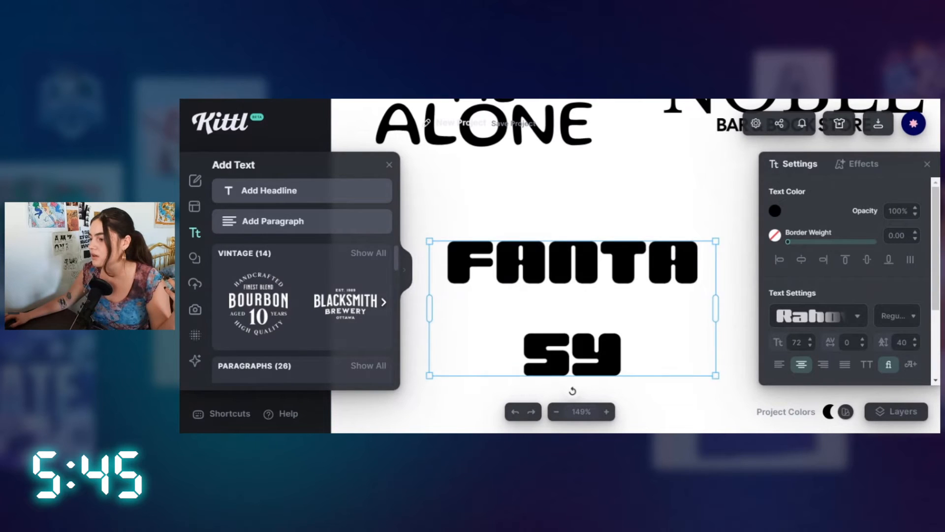
double_click(683, 268)
left_click(660, 220)
left_click_drag(717, 303, 772, 307)
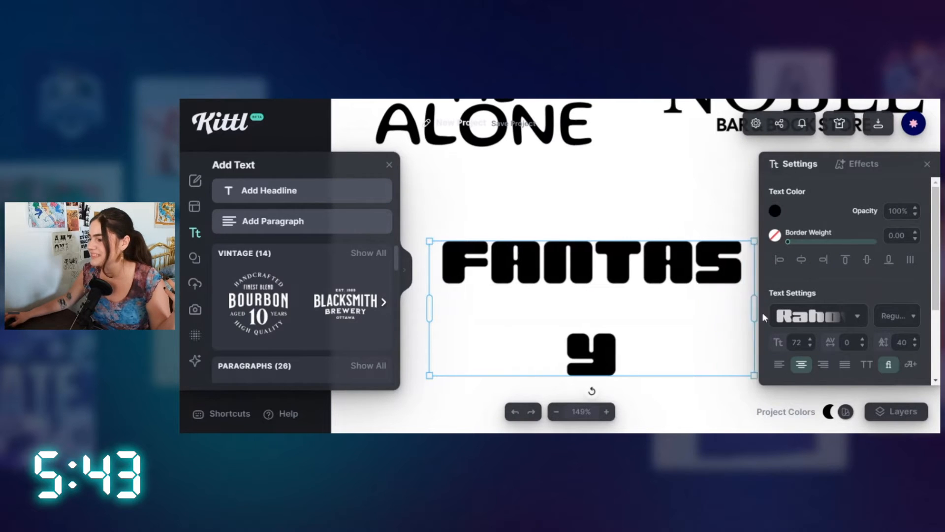
type("50")
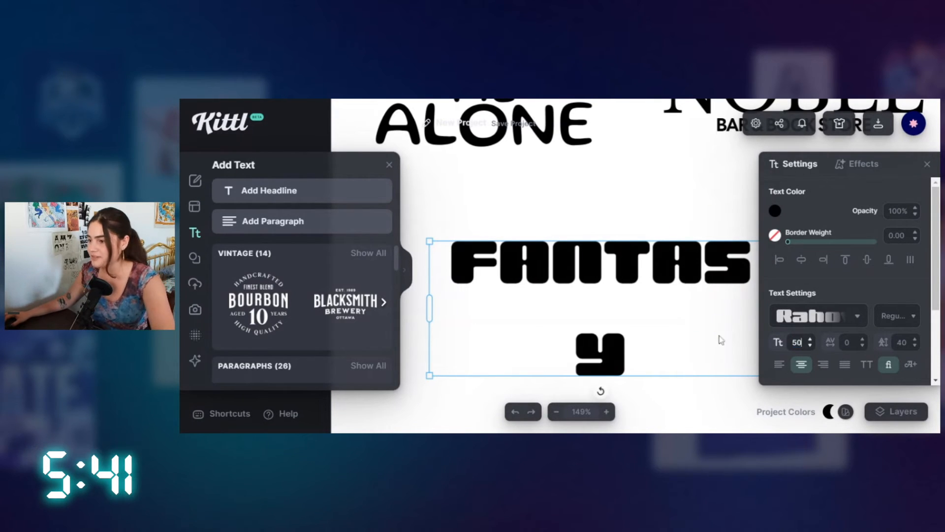
key("Return")
left_click(601, 210)
left_click(611, 263)
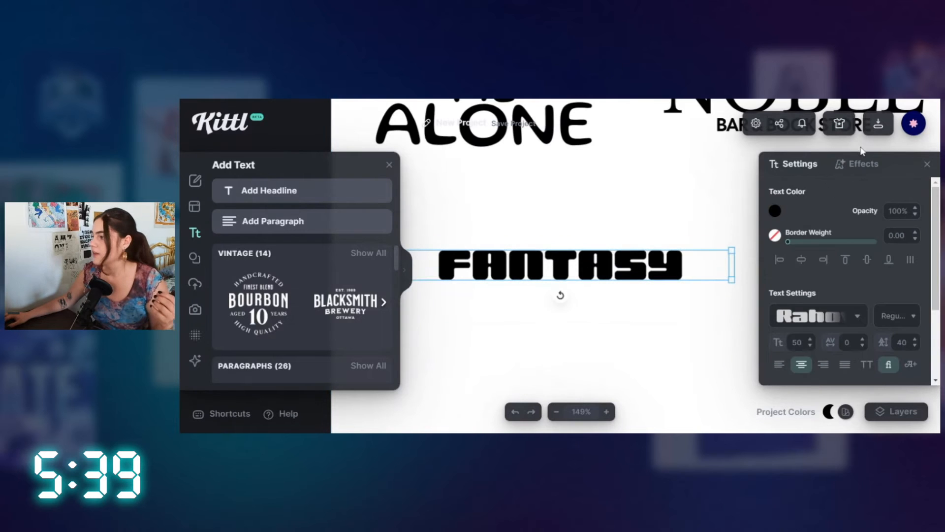
- Give FANTASY a white block shadow with offset 0, angle -180° and an outline width of 11
left_click(858, 163)
left_click(876, 235)
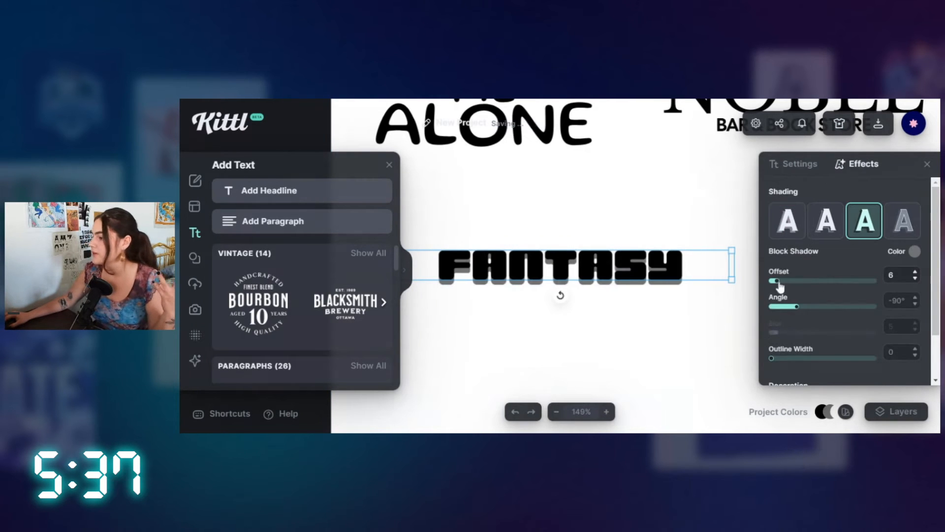
left_click_drag(777, 281, 771, 281)
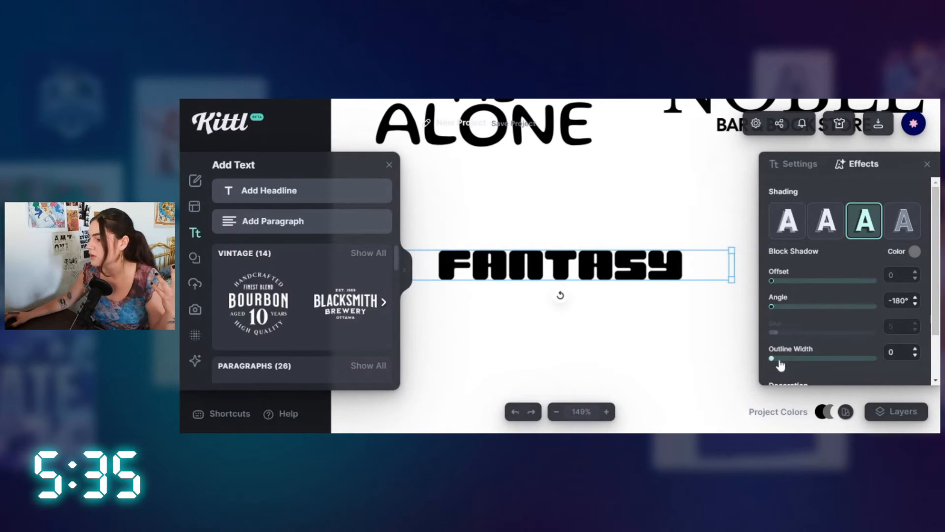
left_click_drag(780, 362, 783, 359)
left_click(914, 251)
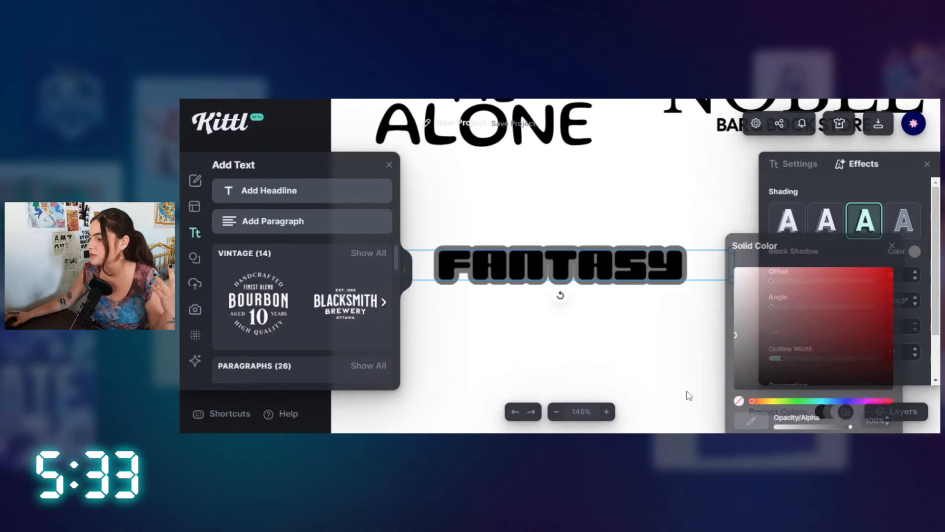
left_click(643, 236)
- Duplicate FANTASY just below the original and give the copy a black block shadow with an outline width of 27
left_click_drag(602, 261, 637, 309, "alt")
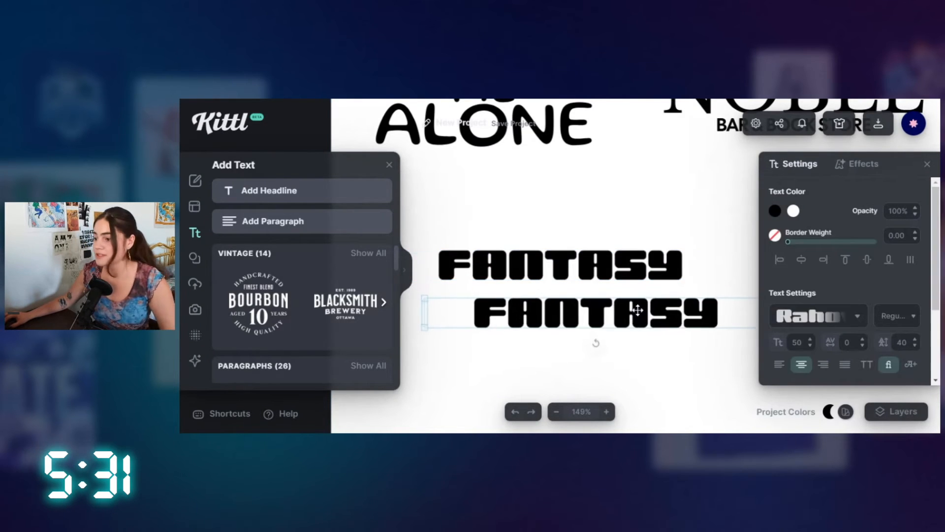
double_click(638, 310)
left_click(692, 283)
left_click(708, 310)
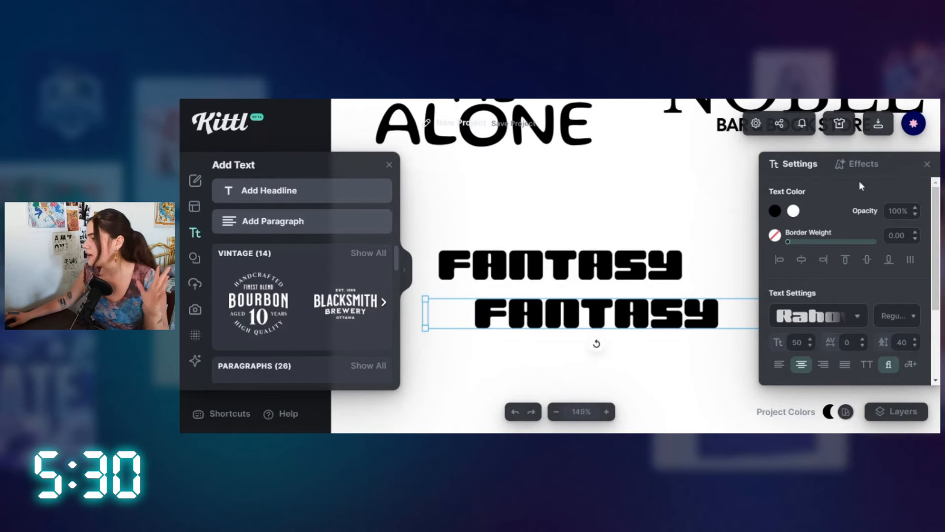
left_click(859, 164)
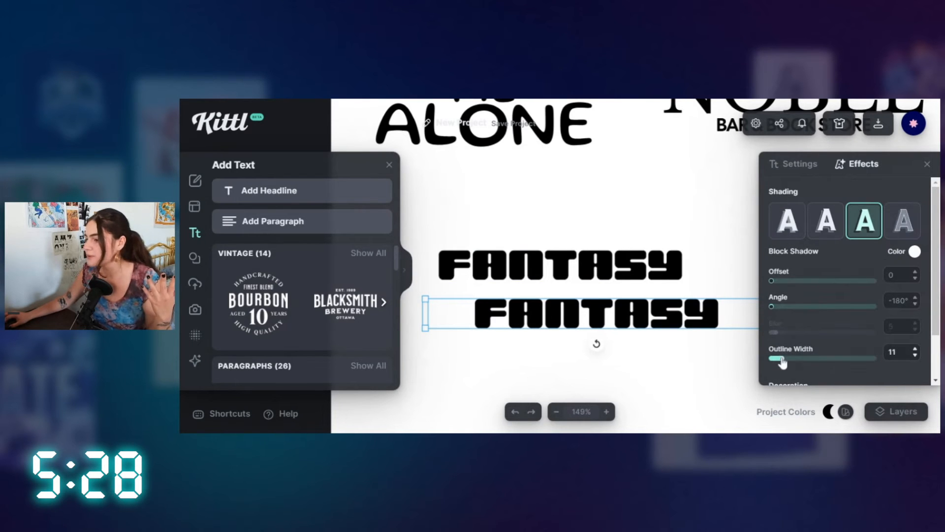
left_click(916, 252)
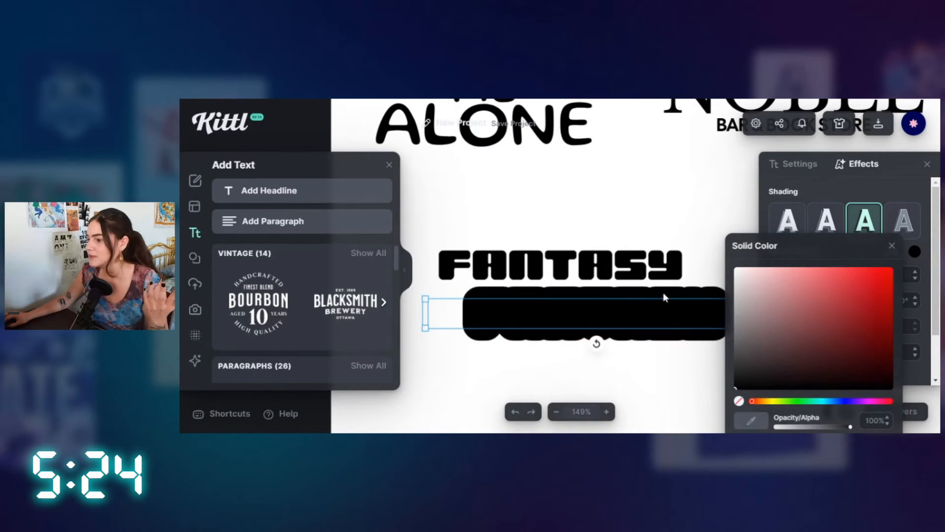
- Move the black-outlined copy over the original FANTASY, send it to the back and align both on their middles
left_click_drag(665, 298, 629, 272)
right_click(648, 279)
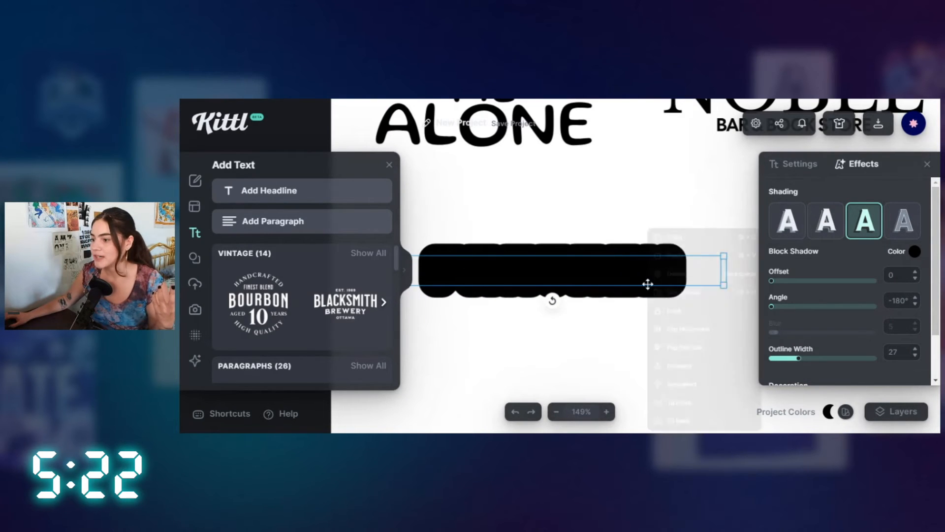
left_click(679, 421)
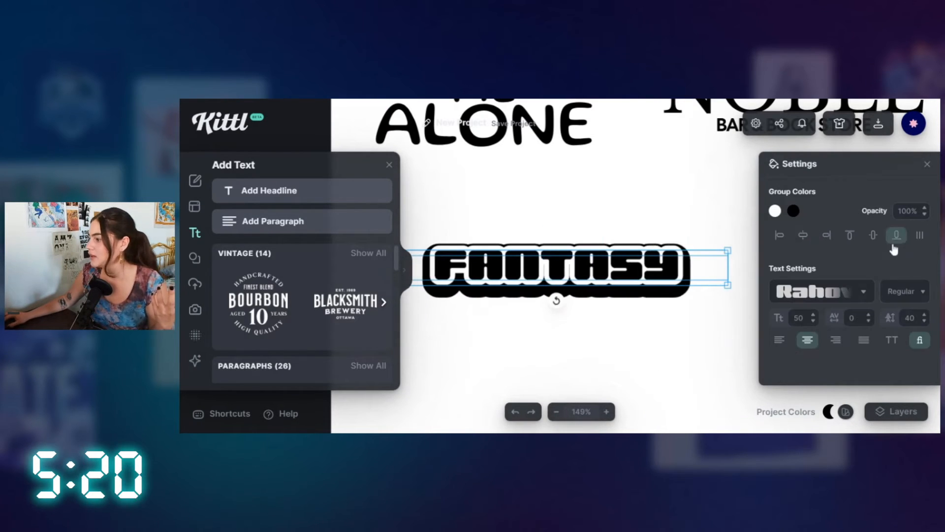
left_click(873, 236)
left_click(625, 232)
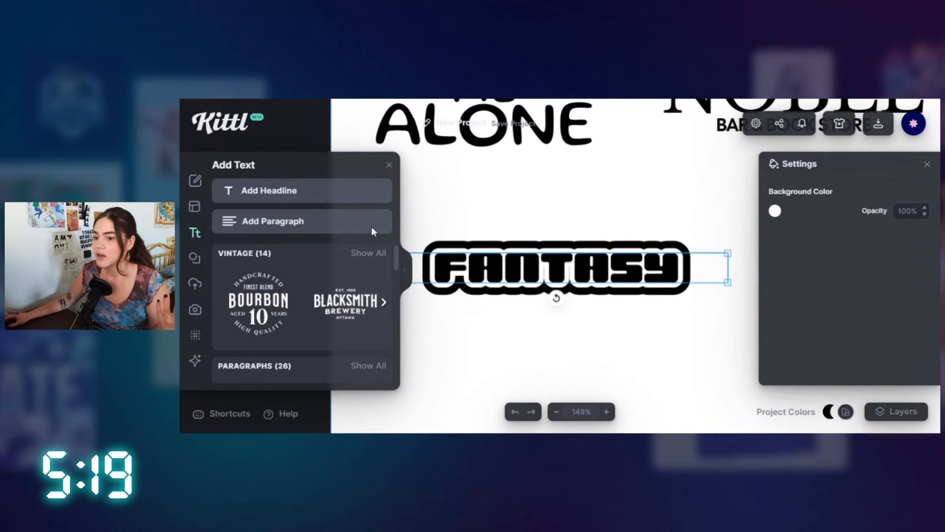
- Browse the full Y2K collection of abstract elements for graphics that suit the FANTASY logo
left_click(195, 259)
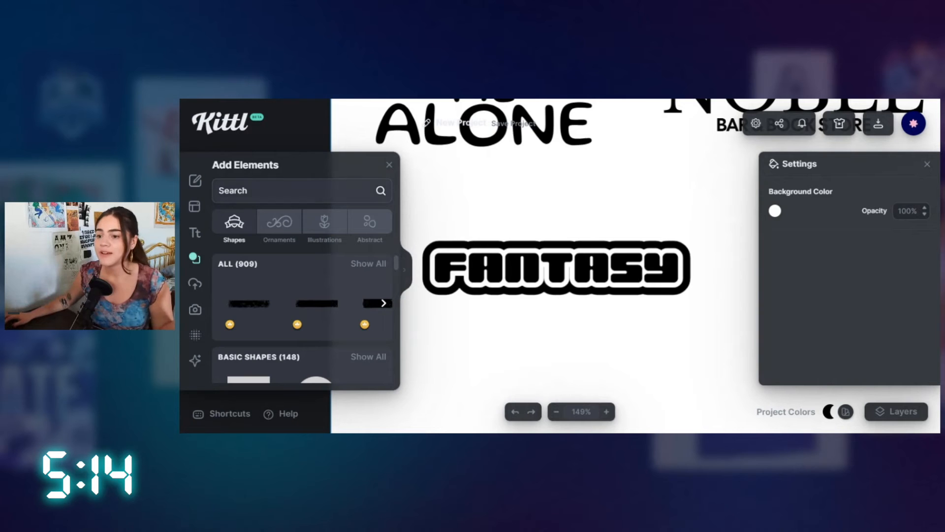
left_click(370, 224)
scroll(377, 289, "down", 2)
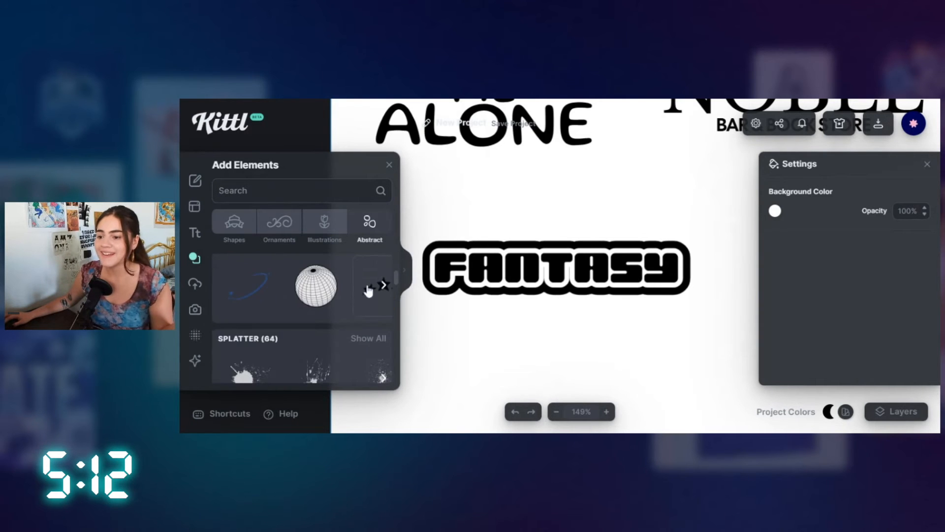
scroll(377, 289, "up", 1)
left_click(376, 295)
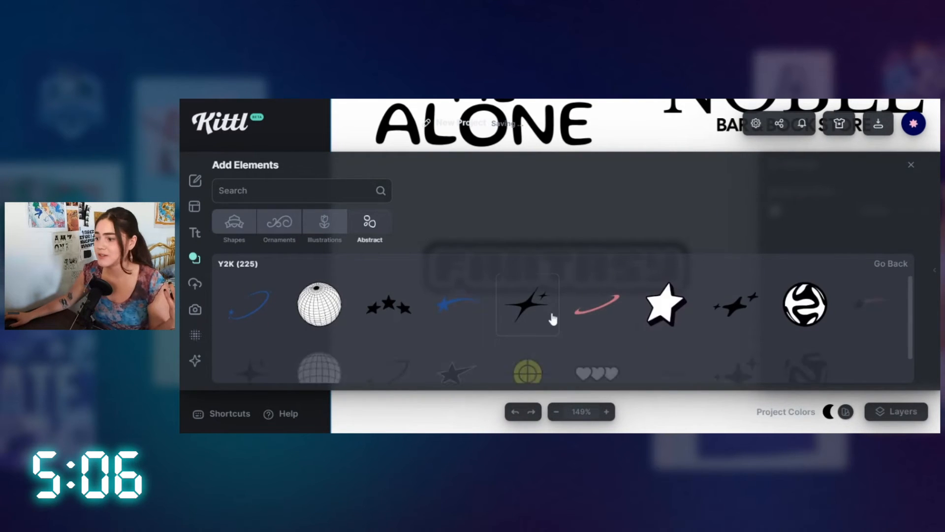
scroll(586, 299, "down", 2)
scroll(699, 354, "down", 5)
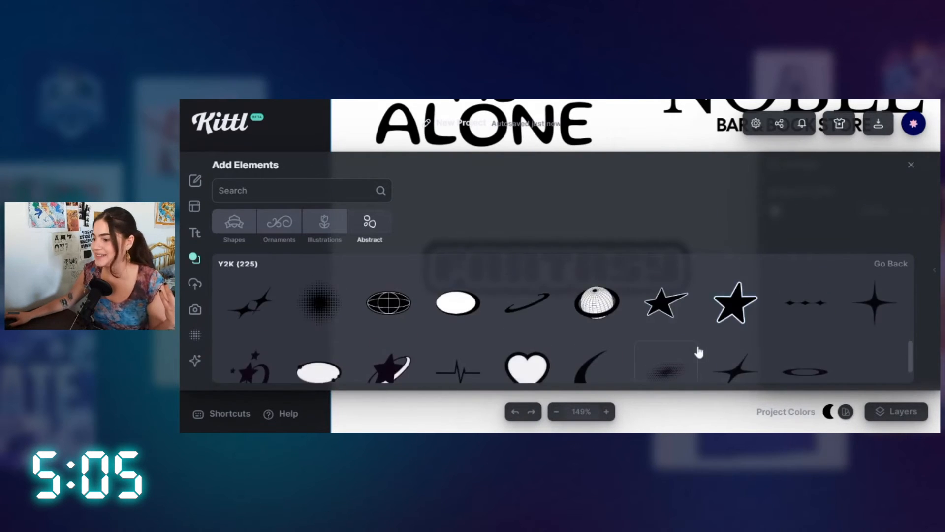
scroll(693, 348, "down", 2)
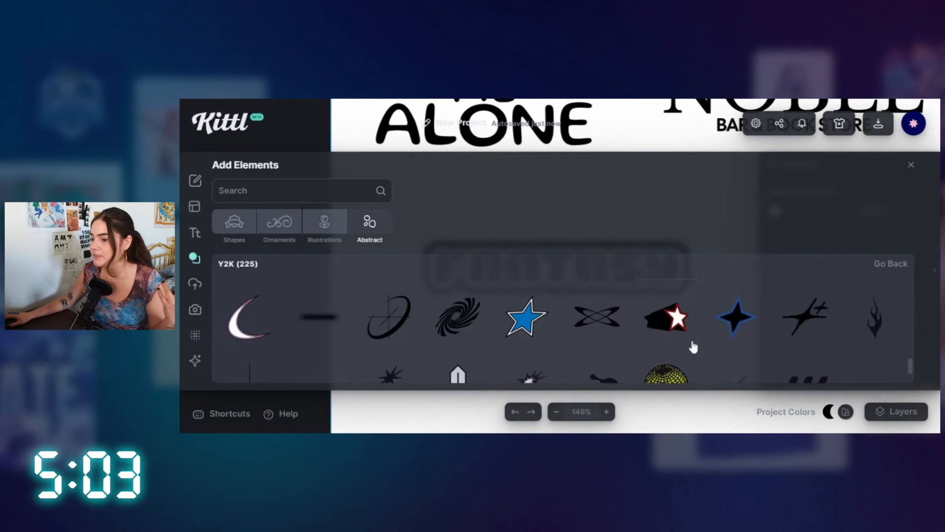
scroll(694, 347, "down", 2)
scroll(693, 347, "down", 2)
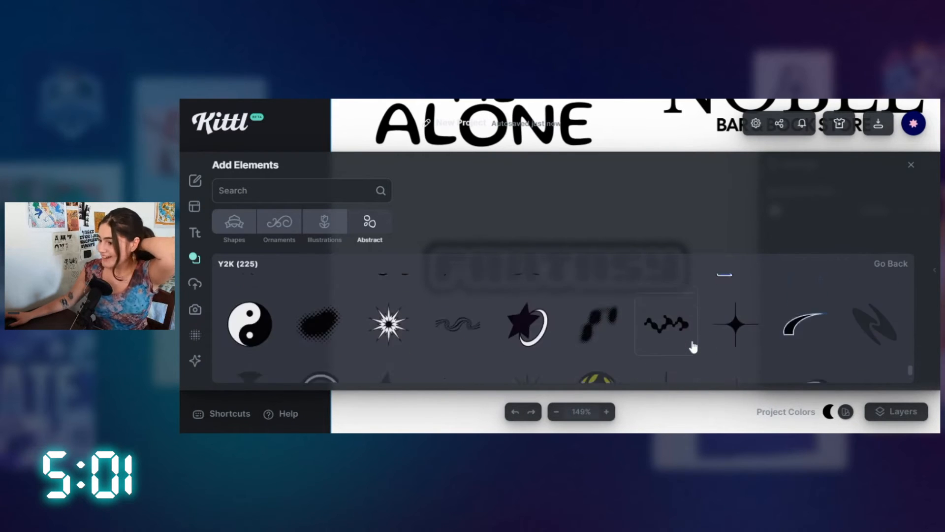
scroll(693, 347, "down", 2)
scroll(693, 348, "down", 6)
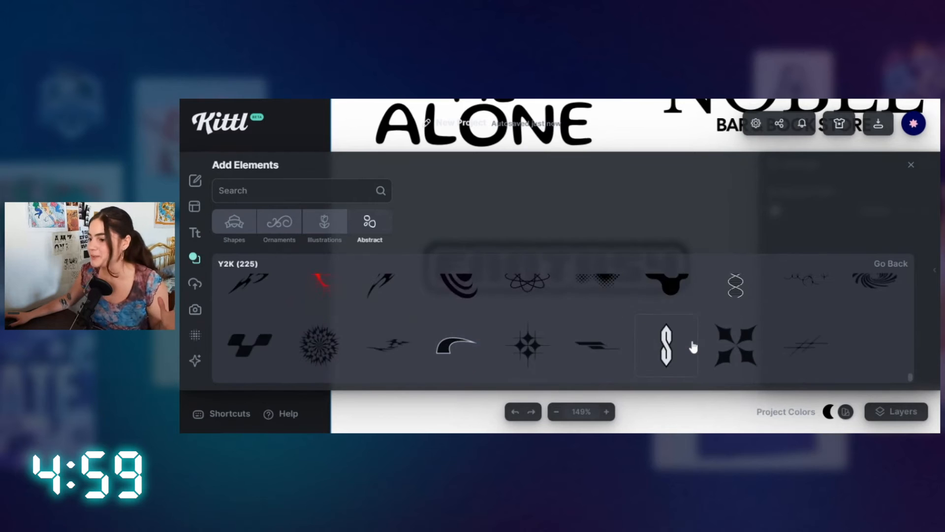
scroll(693, 347, "down", 7)
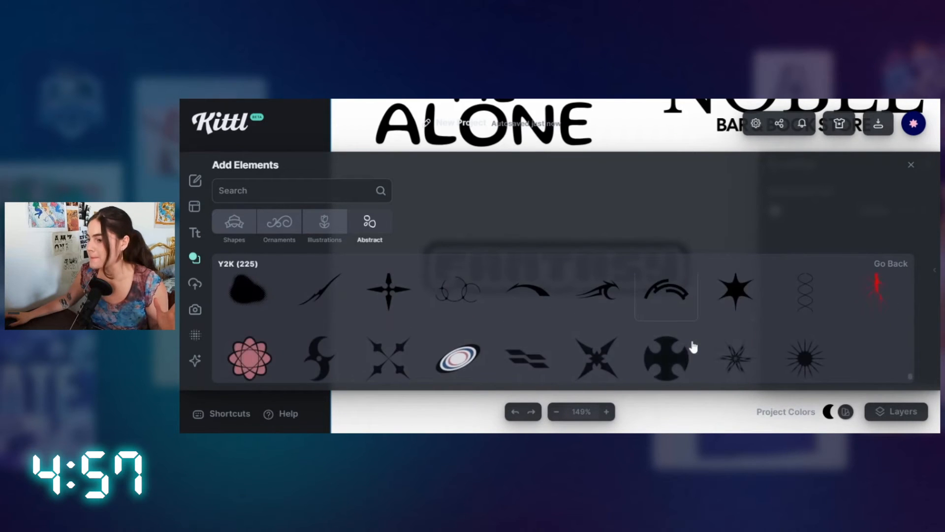
scroll(693, 344, "up", 5)
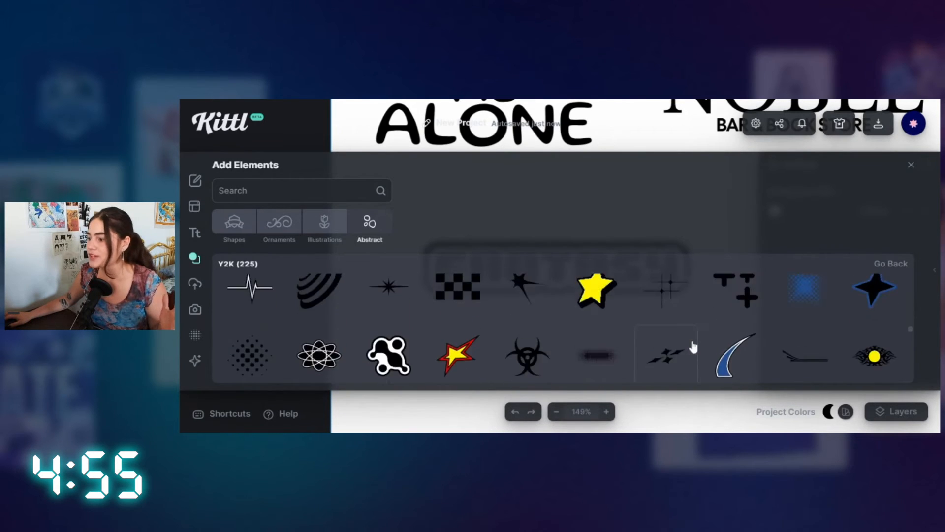
scroll(693, 346, "up", 5)
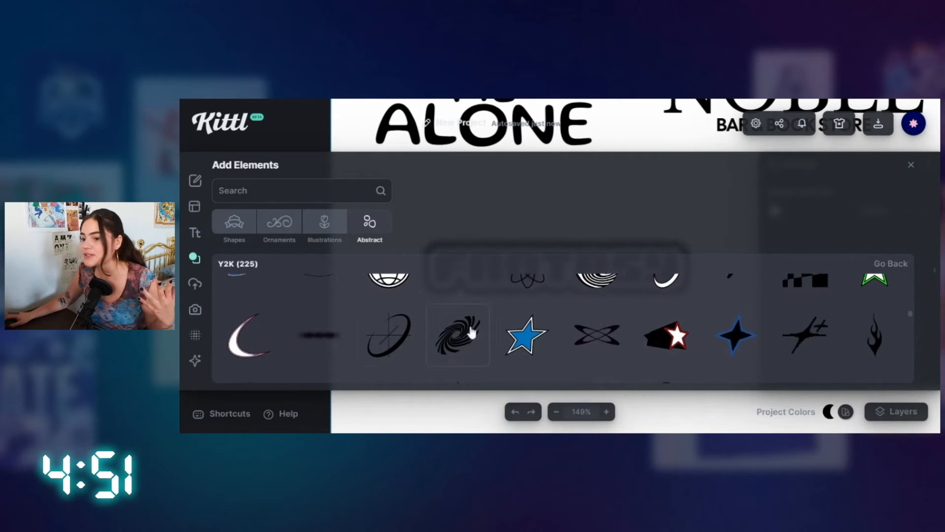
- Add the thin orbit ellipse with a small planet circle from the Y2K elements to the FANTASY logo
scroll(315, 336, "up", 3)
scroll(354, 335, "down", 1)
left_click(349, 331)
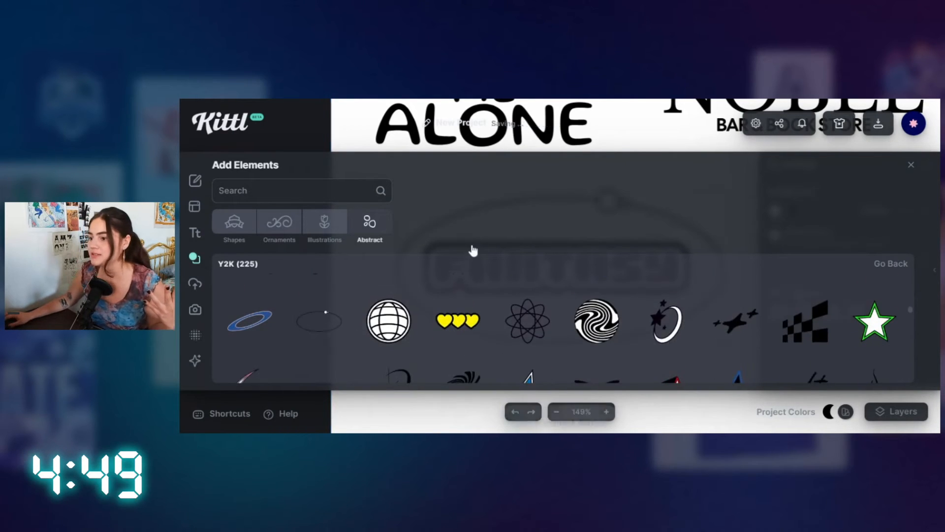
- Add the black cluster of three sparkle stars and shrink it beside the upper-left corner of FANTASY
left_click(733, 329)
left_click(699, 195)
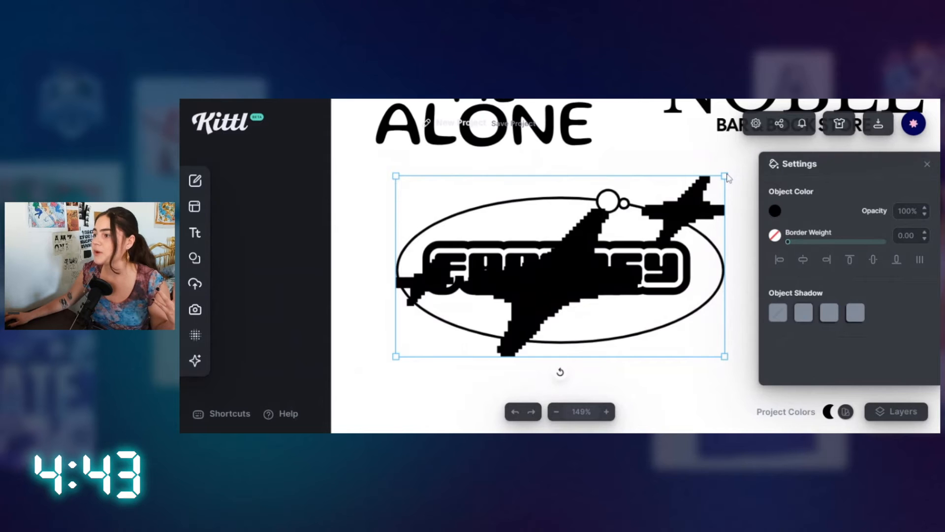
left_click_drag(727, 177, 418, 245)
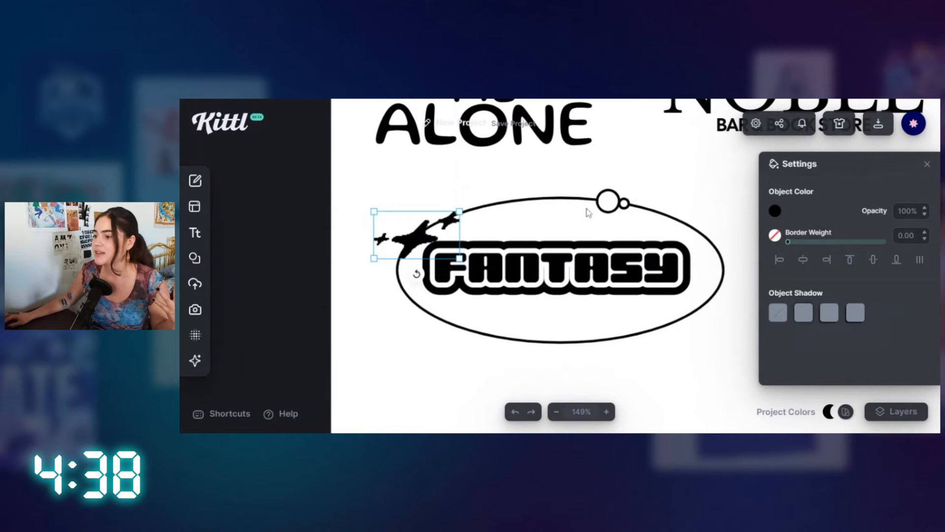
- Scale down the orbit ellipse and centre it with the FANTASY lettering both vertically and horizontally
left_click(644, 198)
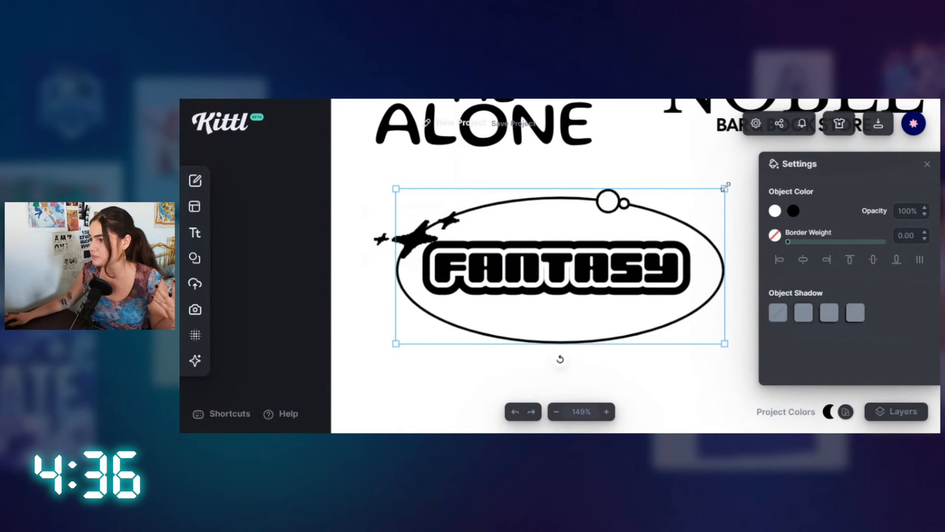
left_click_drag(725, 188, 638, 232)
left_click_drag(640, 199, 580, 295)
left_click(897, 236)
left_click(873, 235)
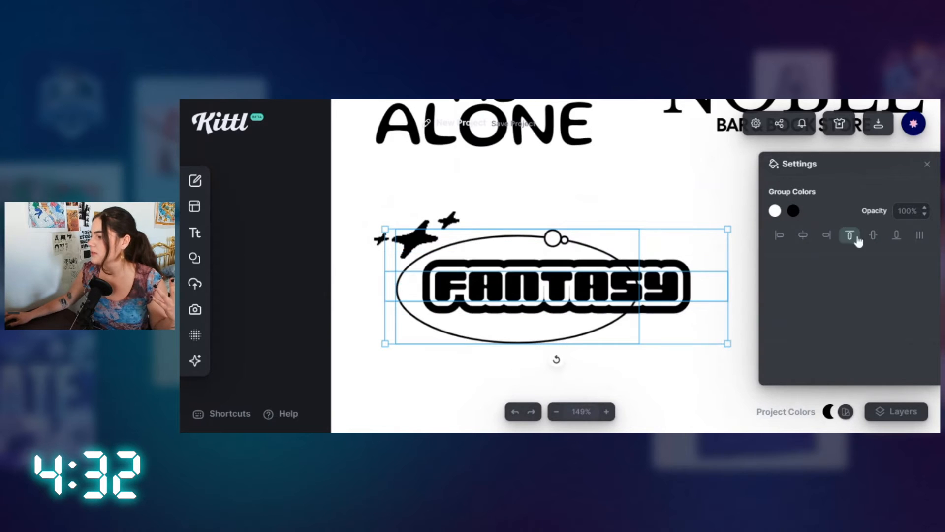
left_click(805, 239)
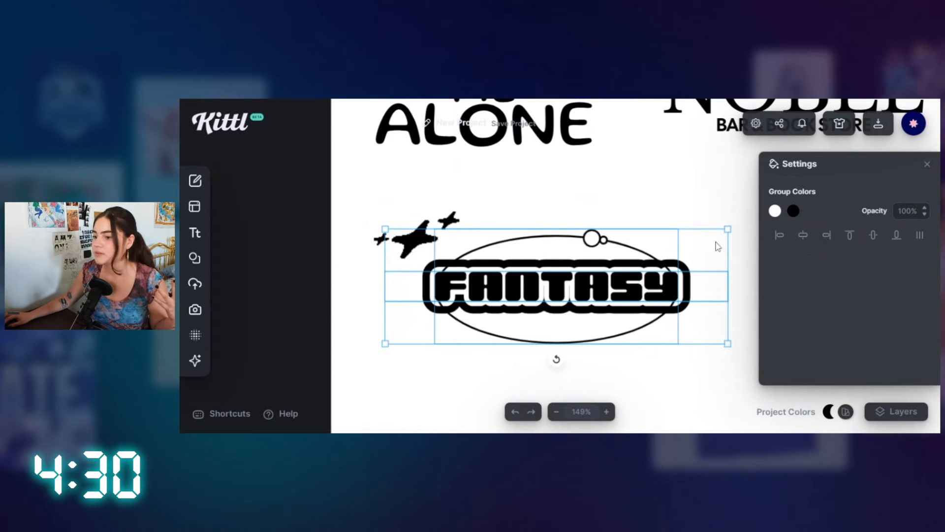
- Move the star cluster down onto the upper-left corner of the FANTASY outline
left_click(448, 210)
left_click_drag(448, 211, 458, 241)
left_click(575, 242)
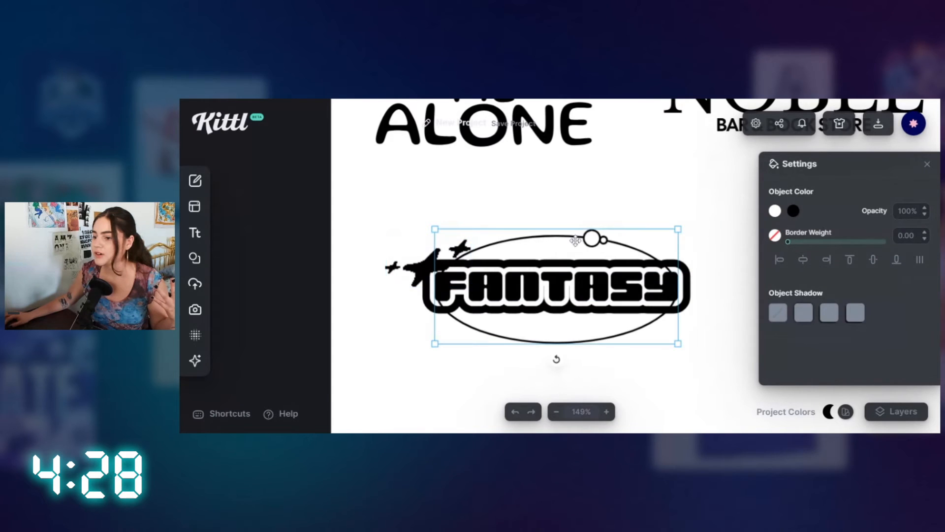
- Send the orbit ellipse behind the FANTASY lettering and move the star cluster to the lettering's lower-right corner
right_click(575, 241)
left_click(613, 418)
left_click(460, 255)
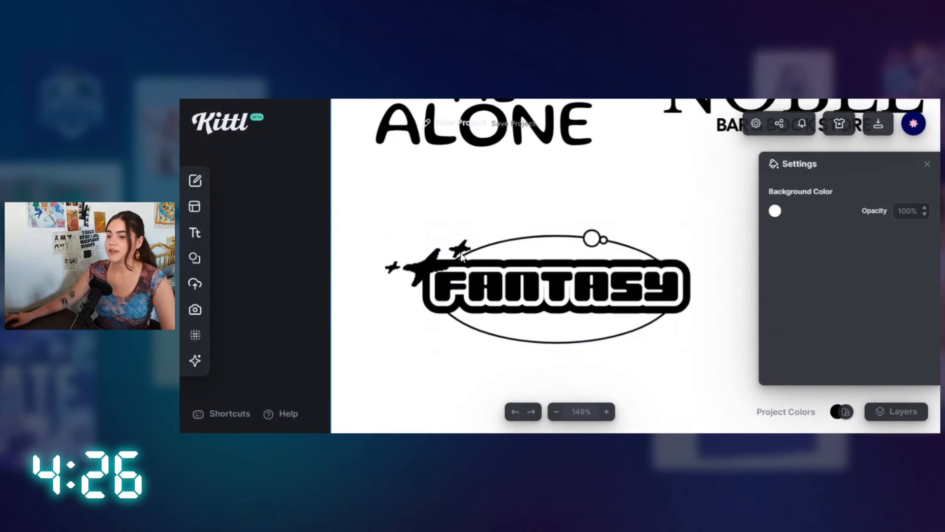
left_click_drag(461, 256, 635, 327)
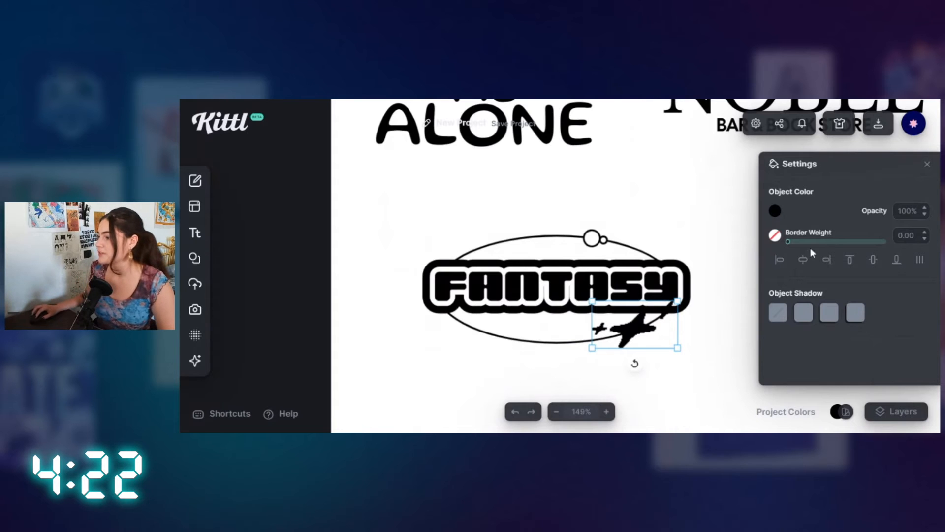
- Give the star cluster a white border with a weight of 11.40
left_click(797, 243)
left_click(776, 236)
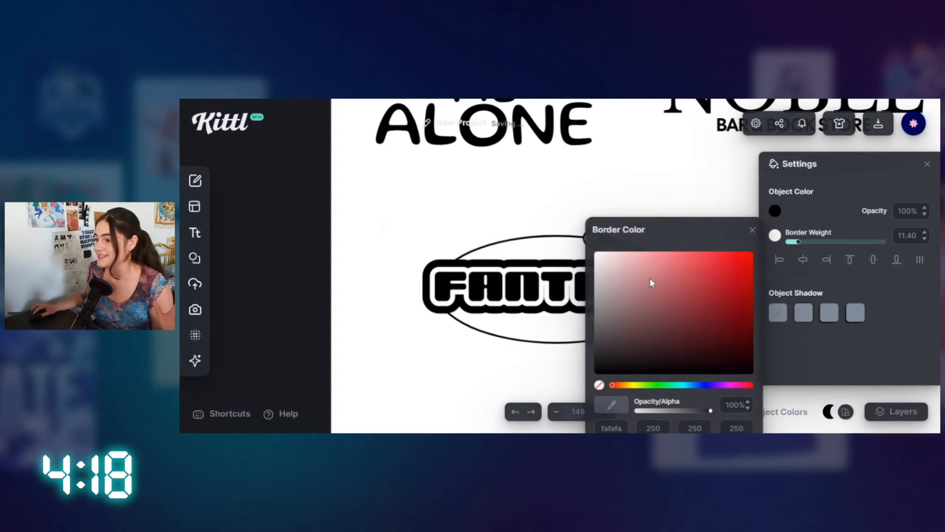
left_click(553, 182)
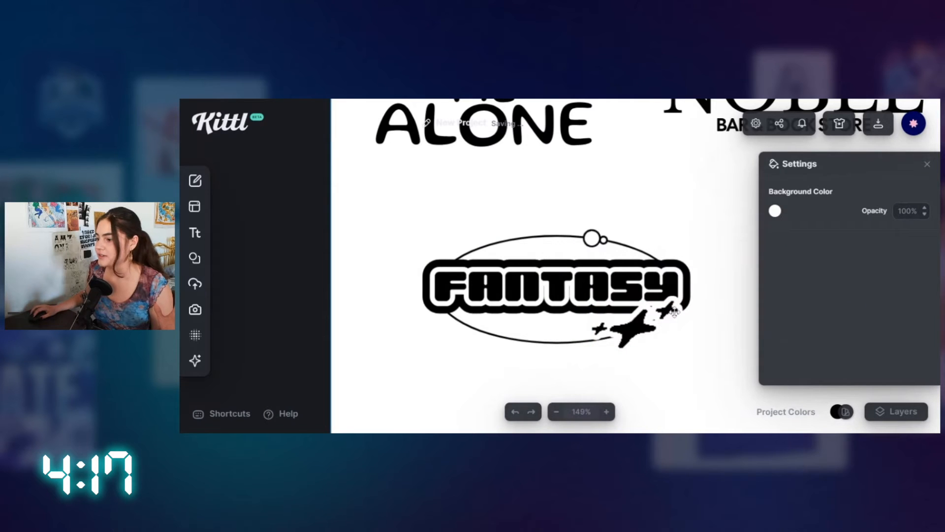
left_click(674, 312)
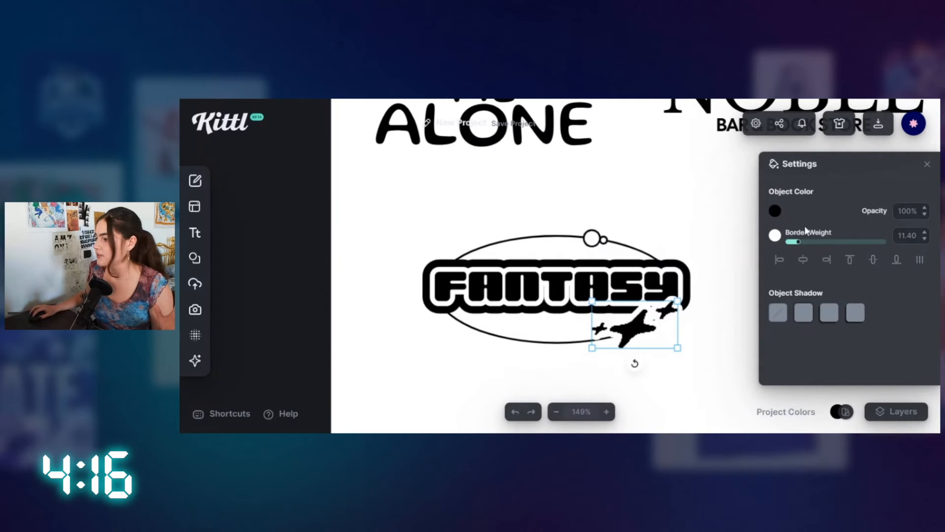
left_click(733, 225)
- Add a headline reading "Wine" in the empty canvas area to the right of the FANTASY logo
left_click_drag(709, 289, 628, 267)
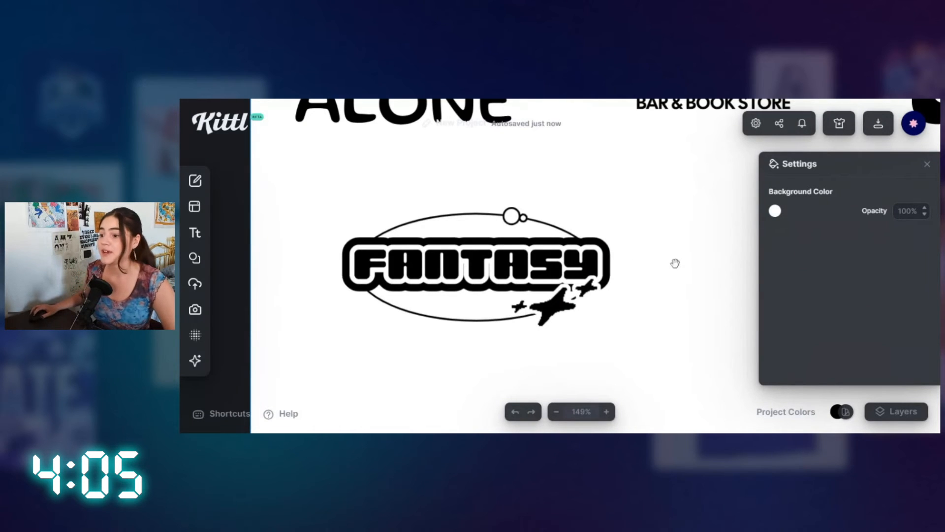
left_click_drag(675, 263, 361, 238)
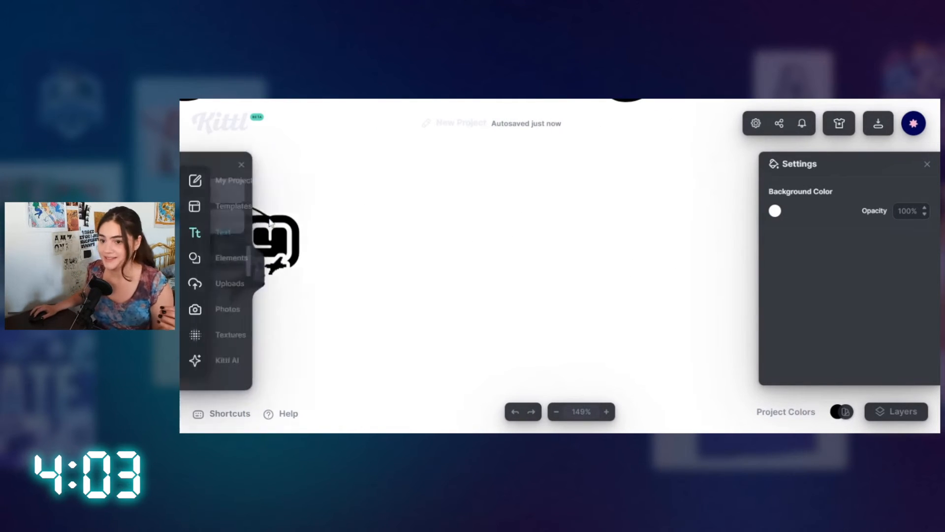
left_click(270, 192)
left_click(512, 276)
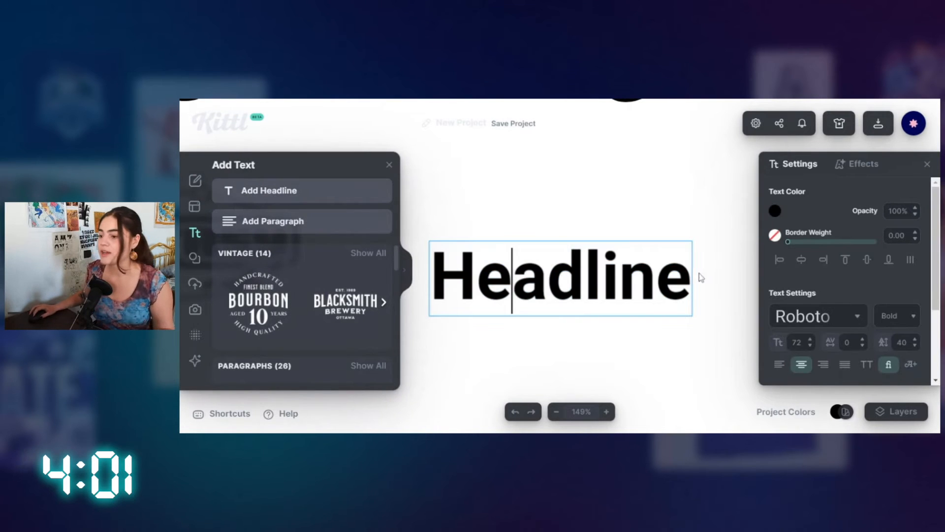
key("ctrl+a")
type("Winr")
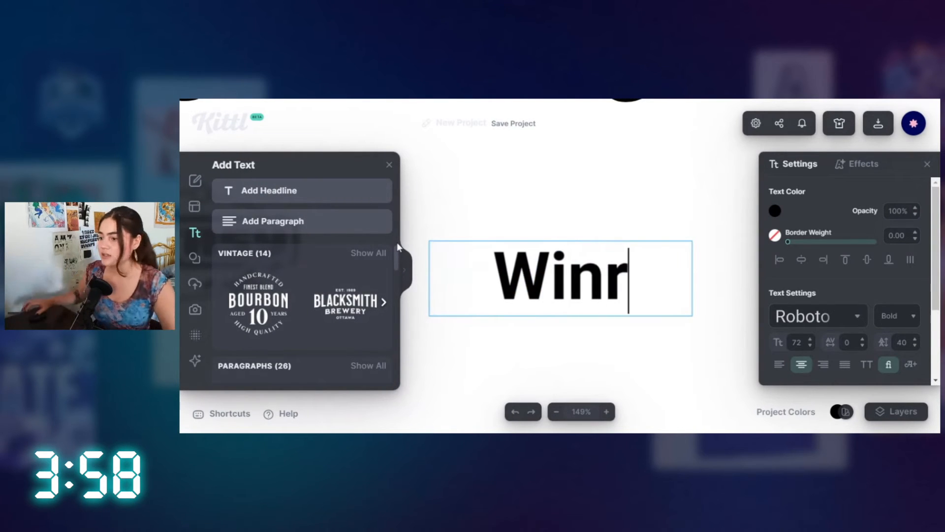
key("BackSpace")
type("e")
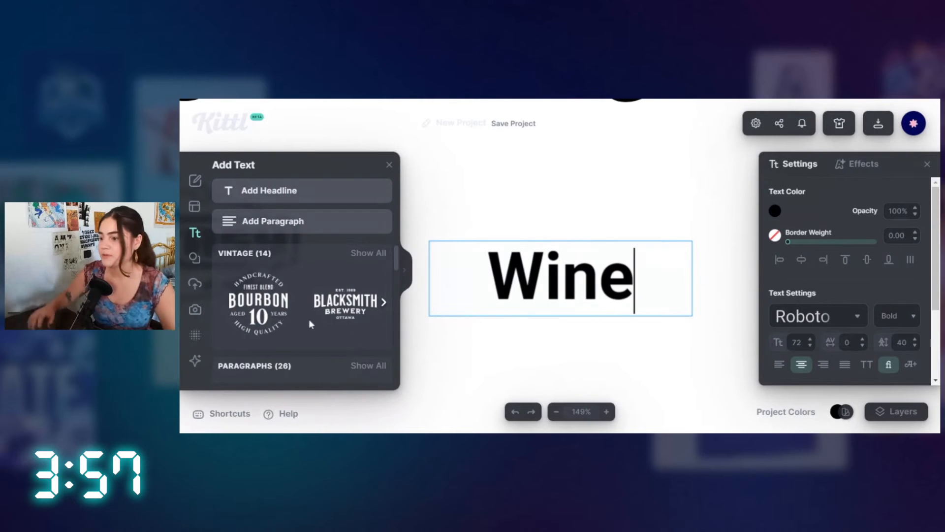
key("Escape")
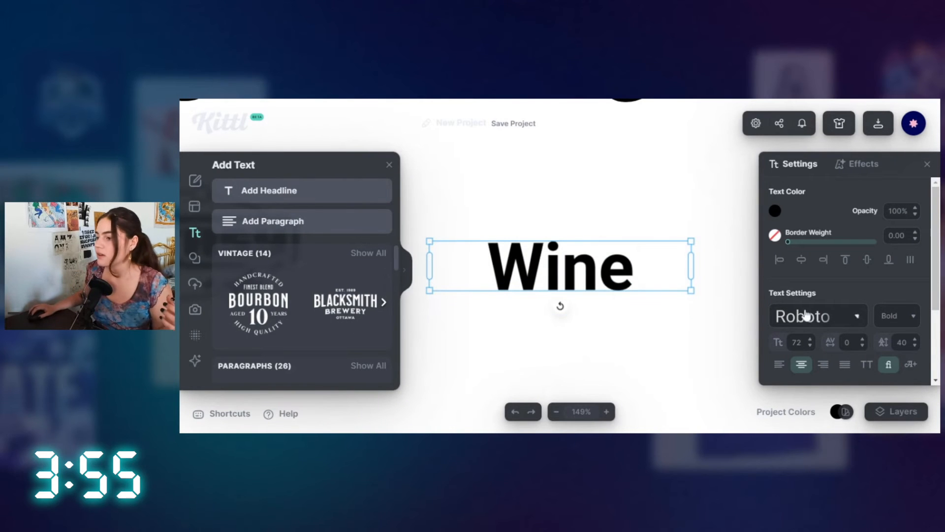
- Try Pacifico on the Wine headline and settle on the Send Flowers script typeface
left_click(806, 315)
scroll(721, 335, "down", 5)
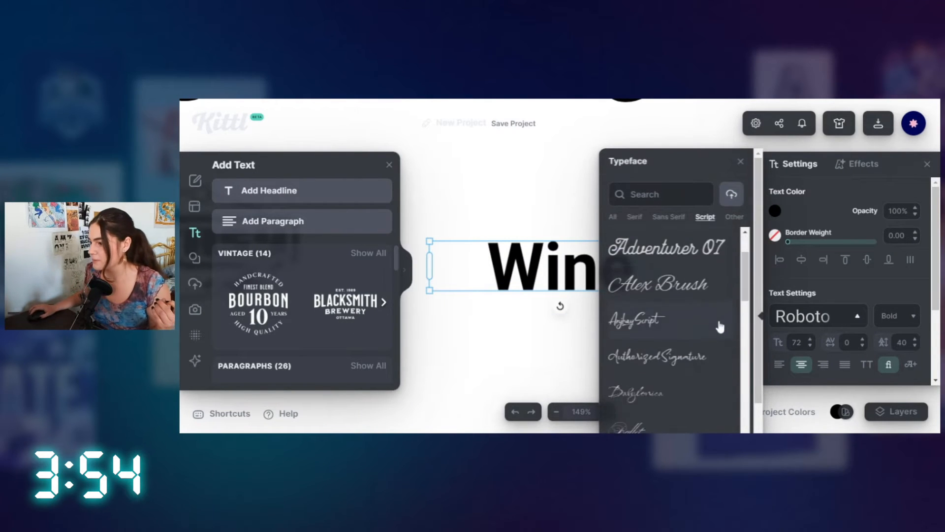
scroll(720, 325, "down", 10)
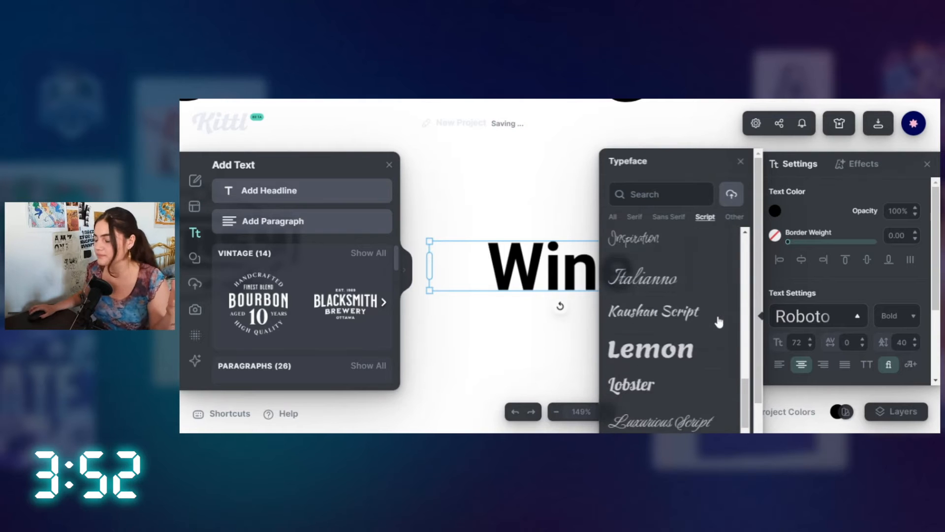
scroll(720, 321, "down", 8)
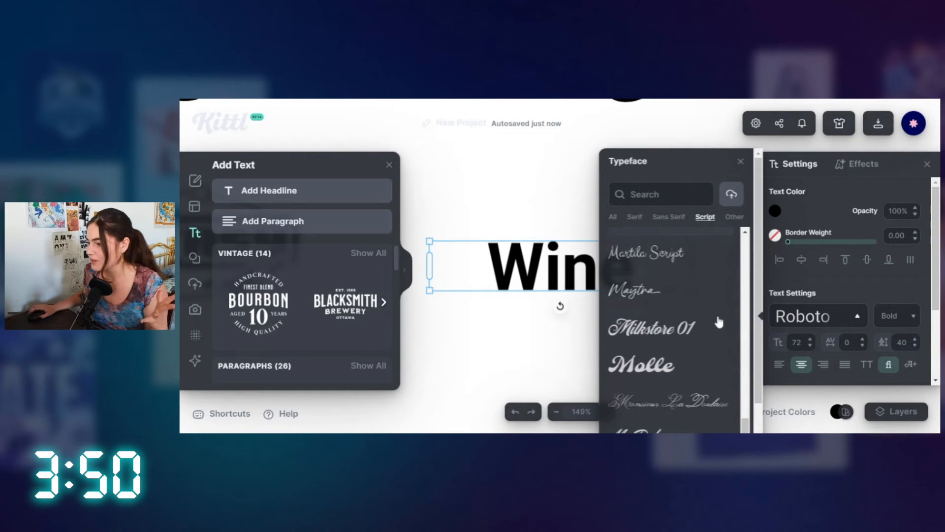
scroll(719, 321, "down", 3)
scroll(705, 311, "down", 1)
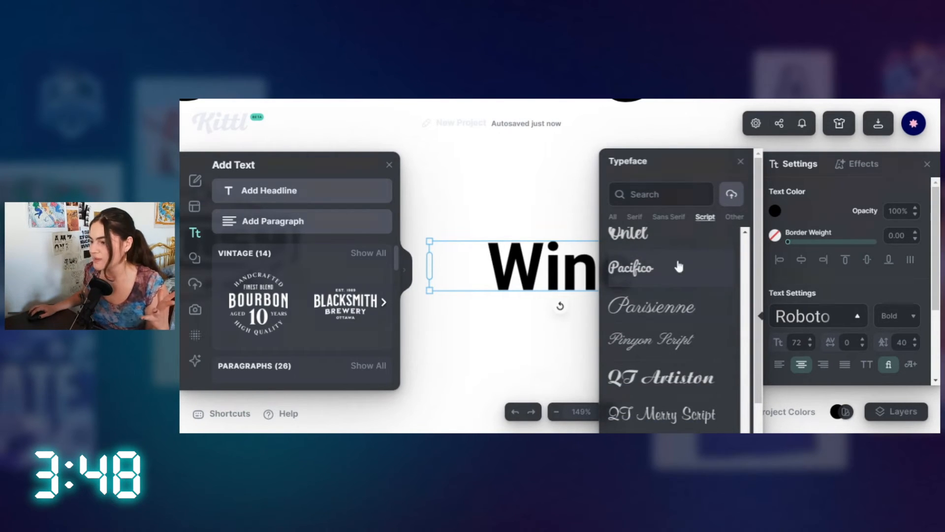
left_click(679, 266)
scroll(670, 295, "down", 5)
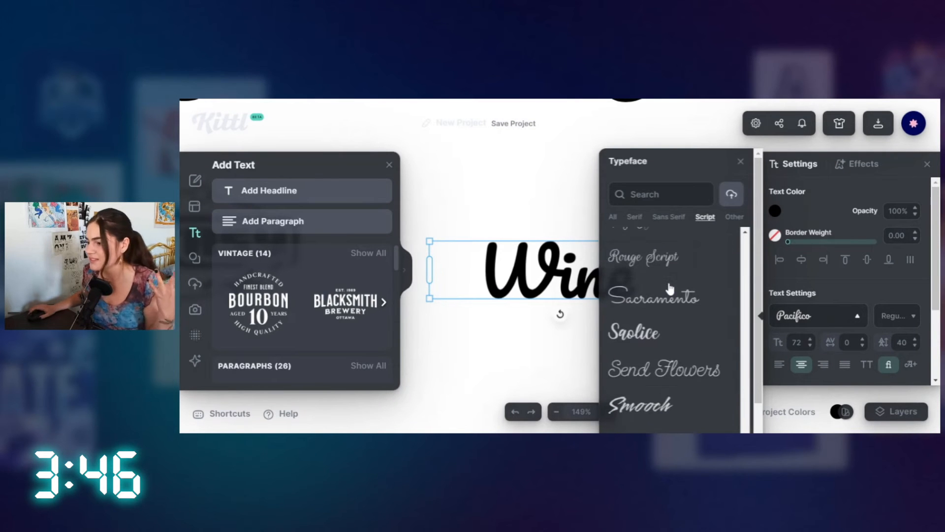
left_click(692, 304)
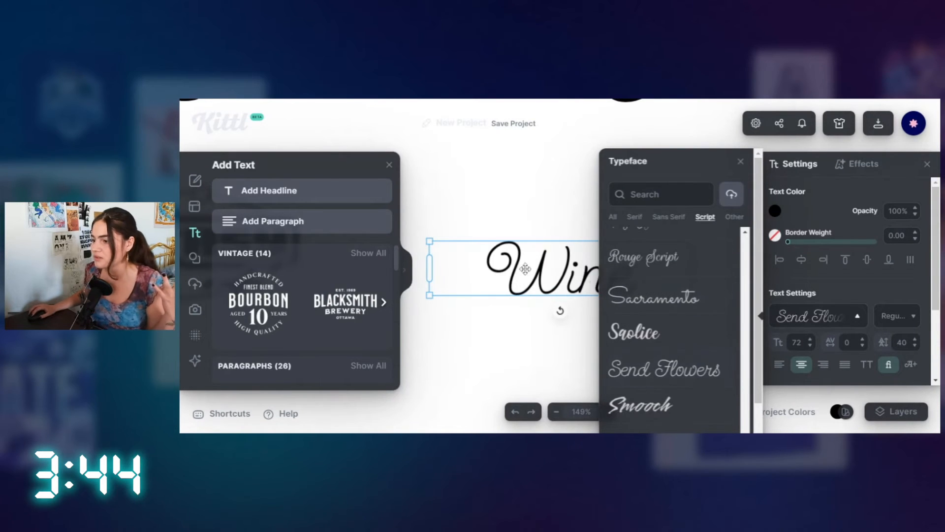
- Duplicate the Wine text, change the copy to "Club" and place it below and slightly right of Wine
left_click(536, 247)
left_click_drag(581, 282, 642, 338)
double_click(643, 337)
type("Club")
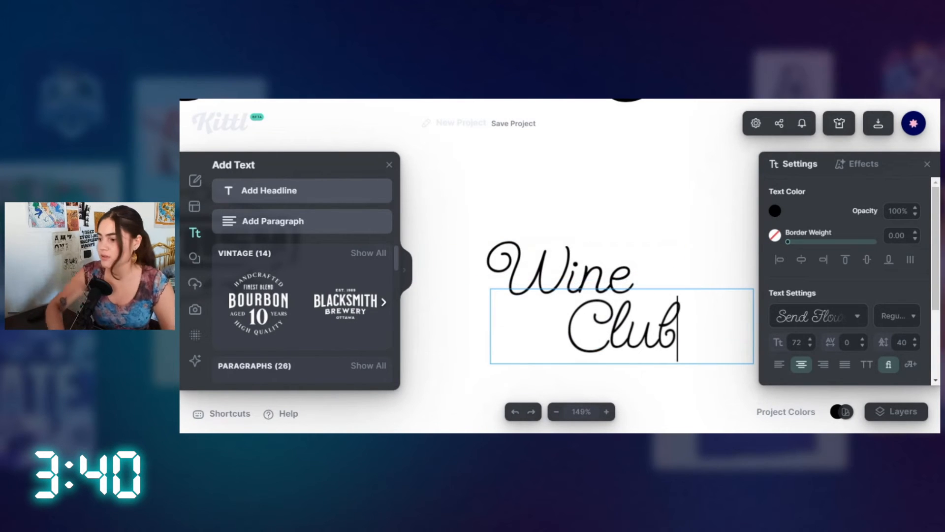
left_click(695, 204)
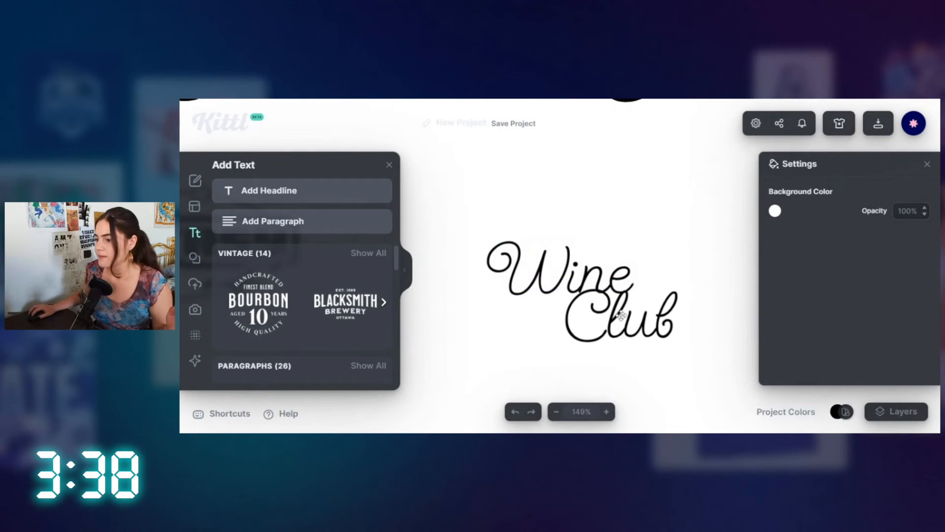
left_click_drag(621, 315, 632, 327)
- Add a headline reading "THE" and set its typeface to Cal Sans
left_click(384, 196)
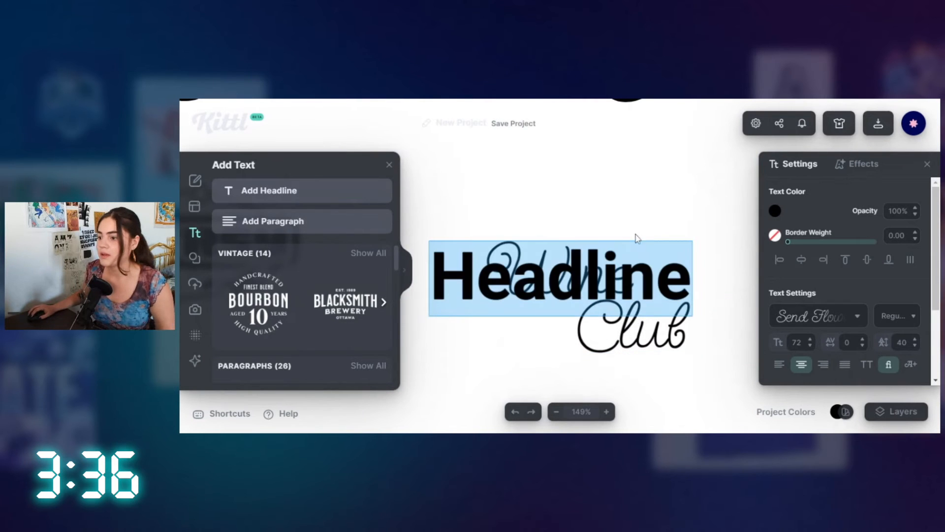
type("THE")
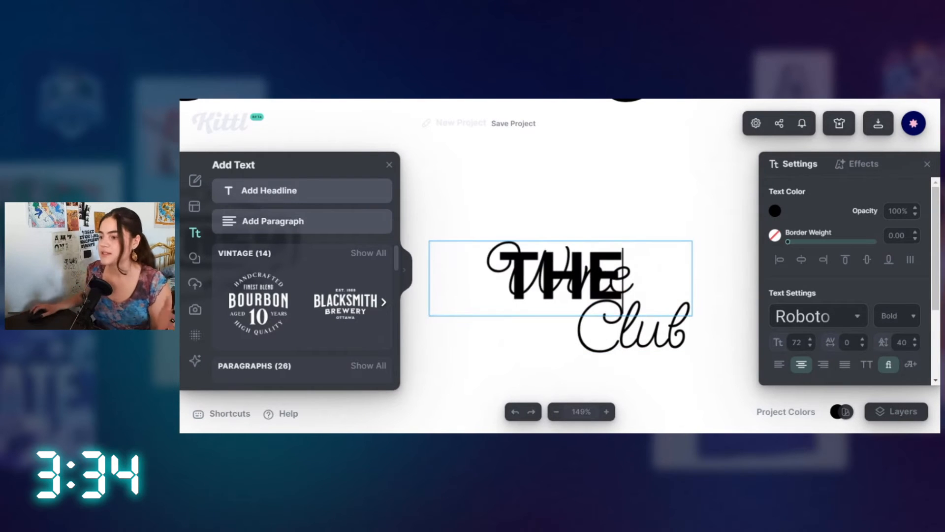
key("Escape")
left_click(818, 316)
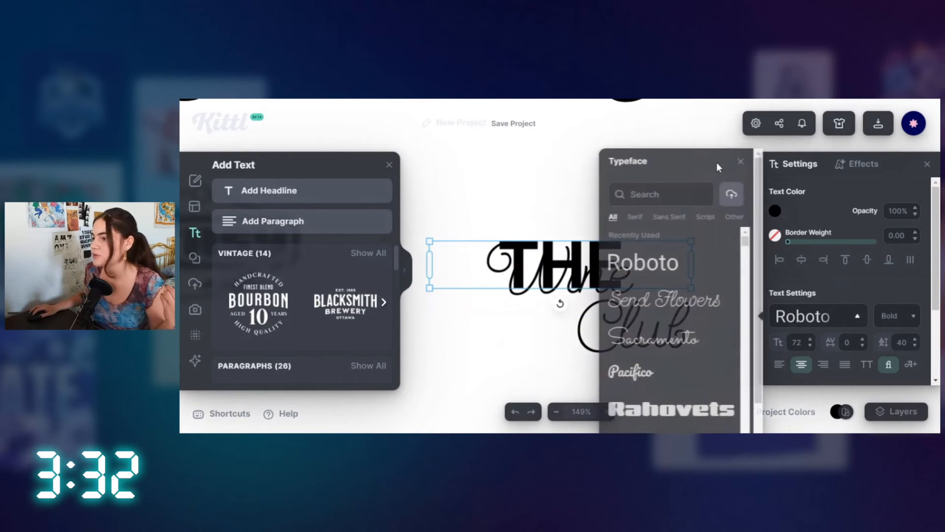
type("cal san")
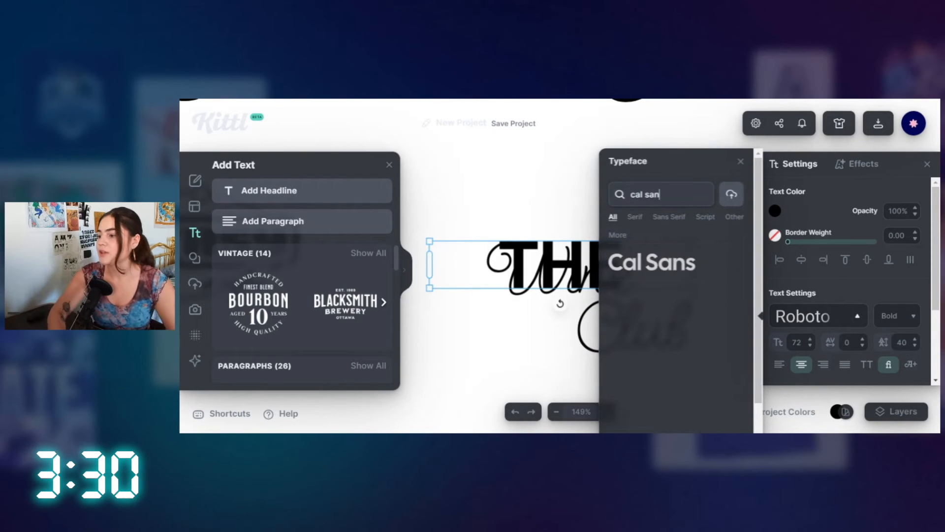
left_click(684, 268)
left_click(564, 193)
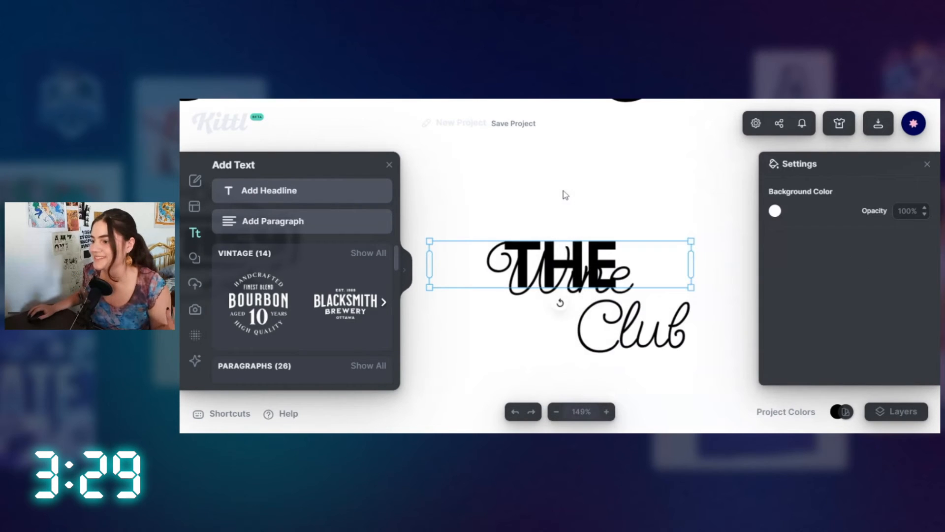
- Shrink the THE text and place it directly to the left of Wine
left_click(603, 251)
left_click_drag(690, 265, 461, 273)
left_click(538, 335)
left_click(667, 359)
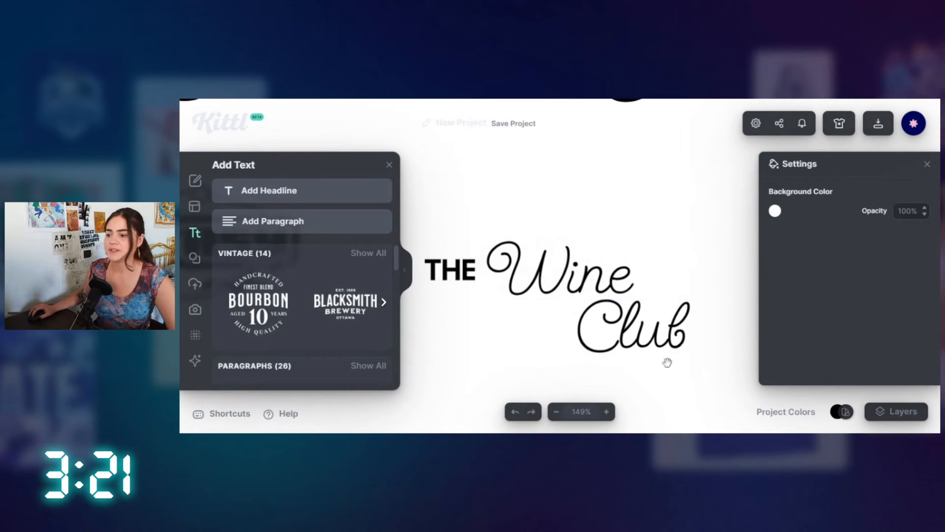
- Shift Club to the left so it tucks more closely under Wine
left_click_drag(677, 249, 676, 208)
left_click_drag(663, 285, 620, 285)
left_click(640, 174)
- Add a headline reading "Amelie" and place it in the empty space right of the Wine Club logo
left_click_drag(676, 217, 528, 235)
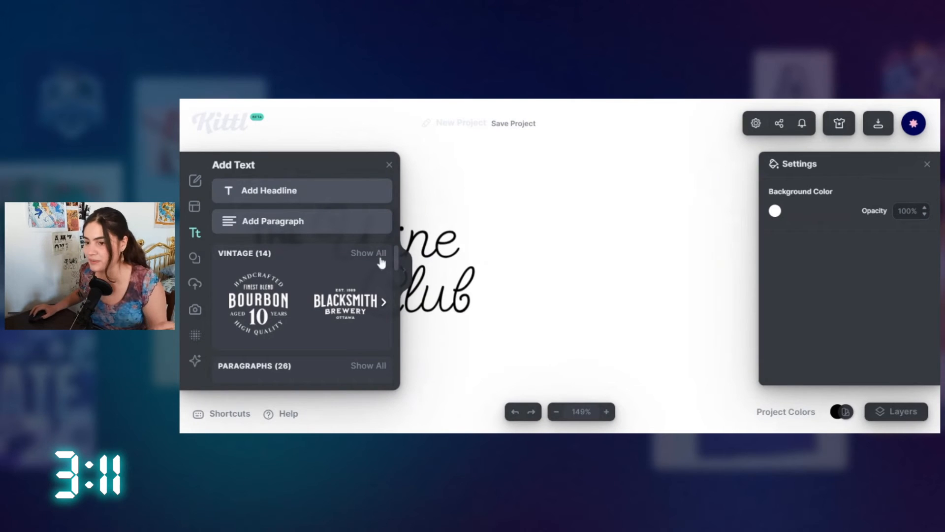
left_click(361, 192)
type("Amelie")
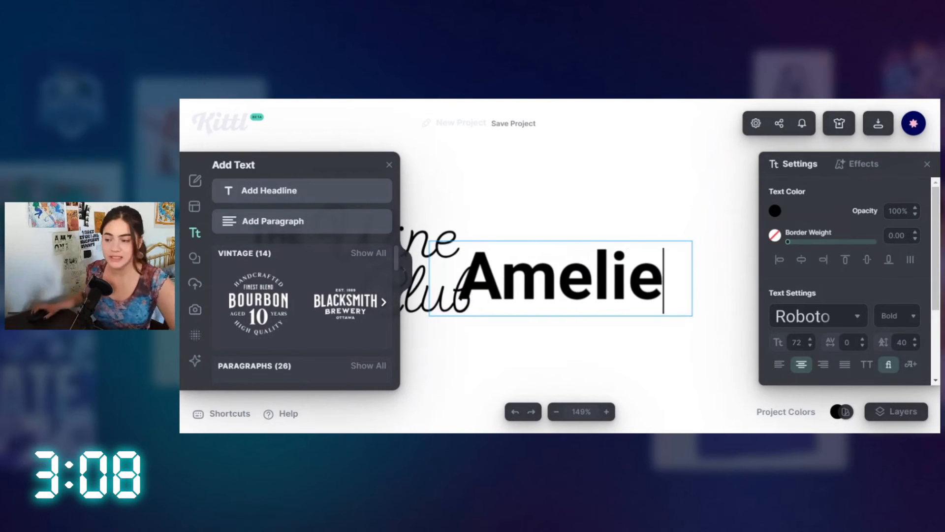
key("Escape")
left_click_drag(621, 277, 702, 282)
- Find and apply the HT Modern Hand Serif typeface to the Amelie headline
left_click(818, 315)
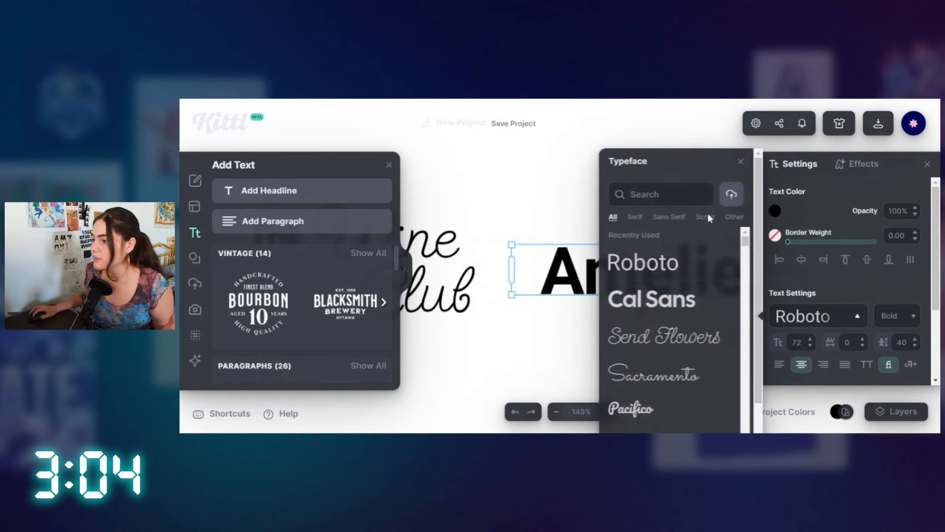
left_click(706, 216)
scroll(671, 396, "down", 1)
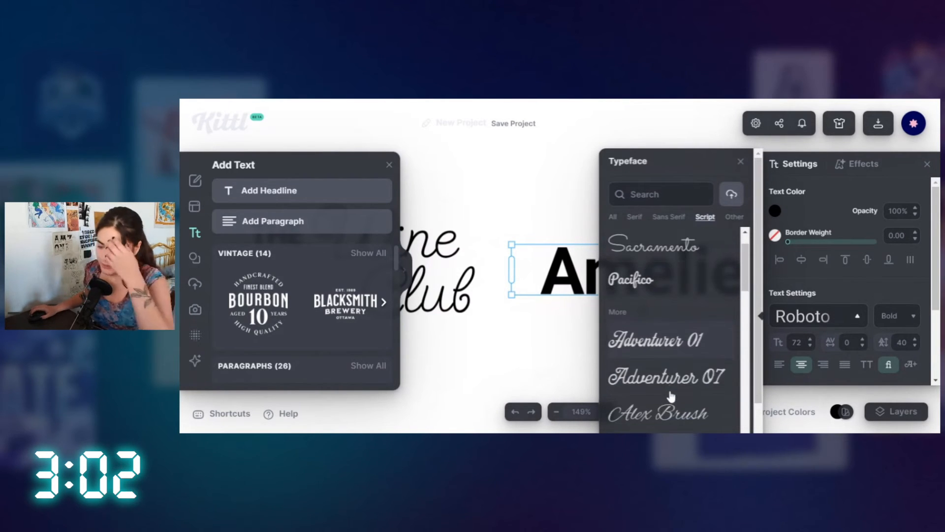
scroll(668, 355, "down", 4)
scroll(666, 325, "down", 1)
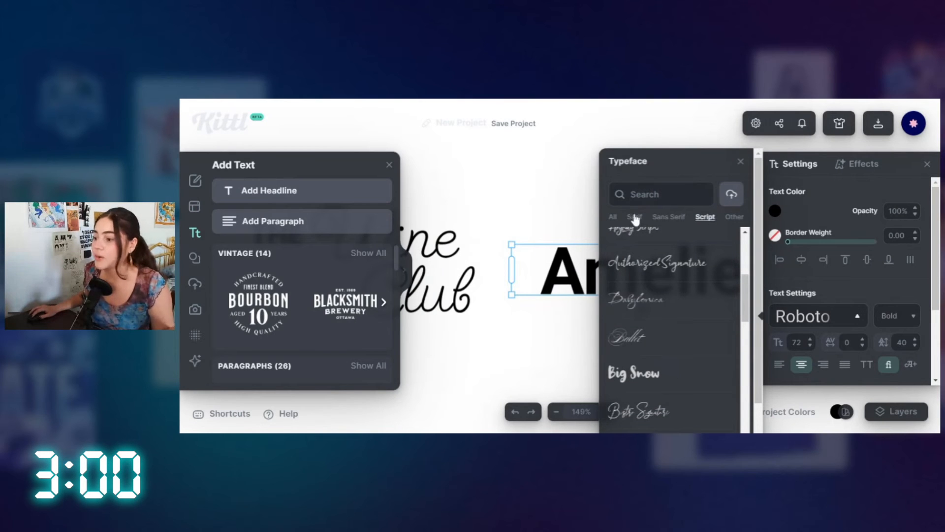
left_click(634, 218)
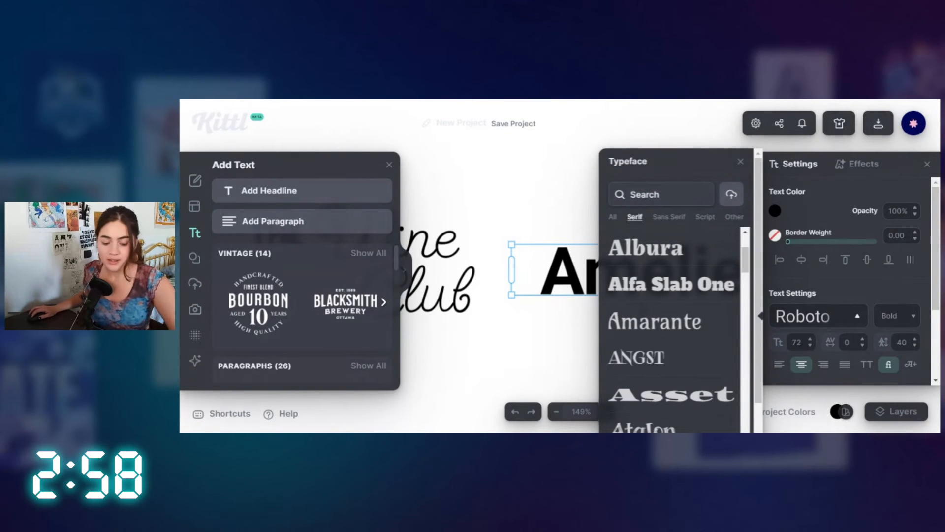
type("Ht")
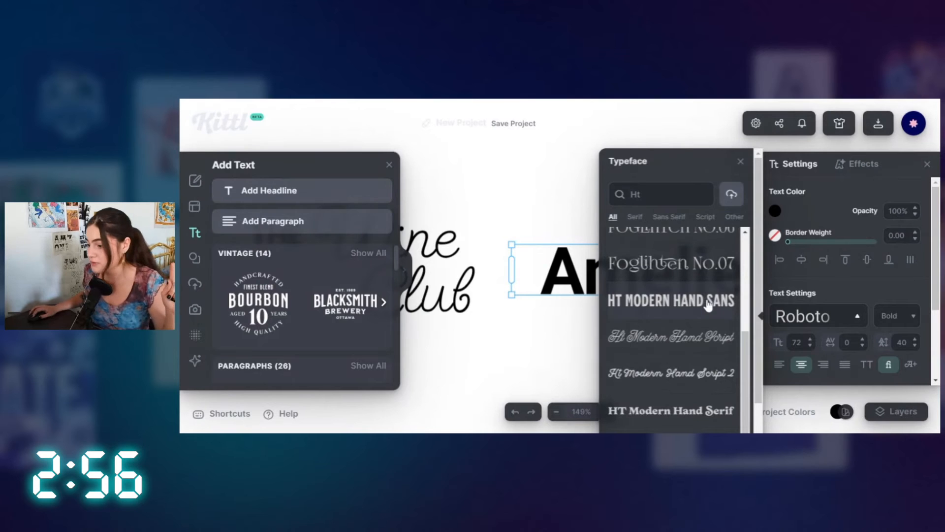
left_click(700, 413)
left_click(545, 213)
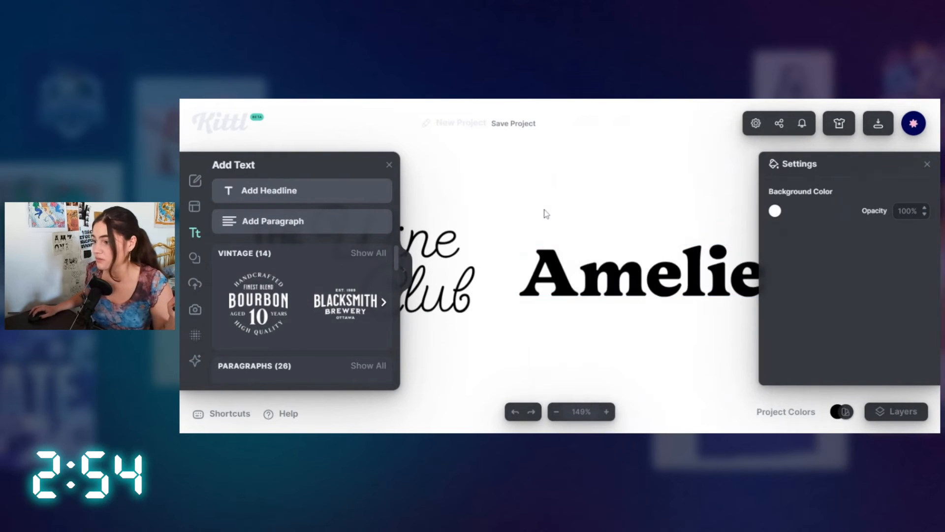
- Replace the initial A of Amelie with the font's swash alternate A glyph
left_click(611, 276)
double_click(611, 275)
left_click(601, 278)
key("shift+Left")
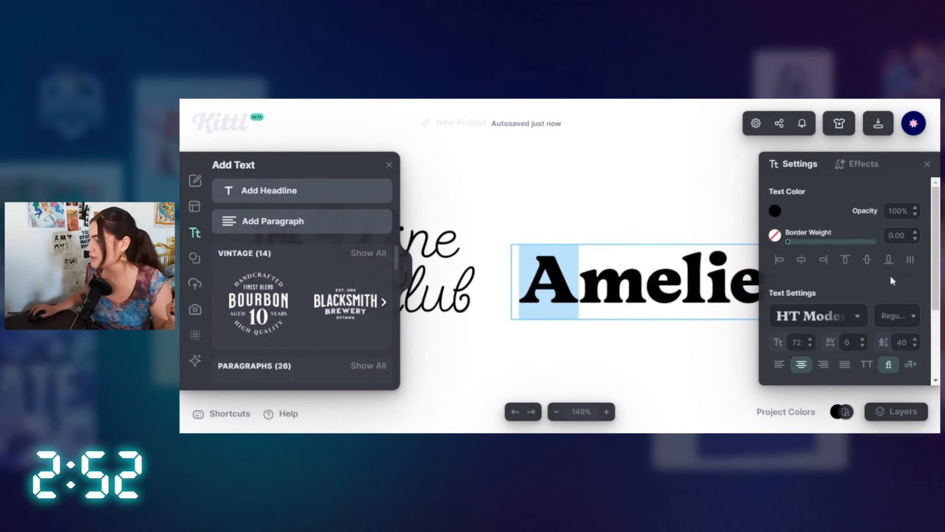
left_click(911, 363)
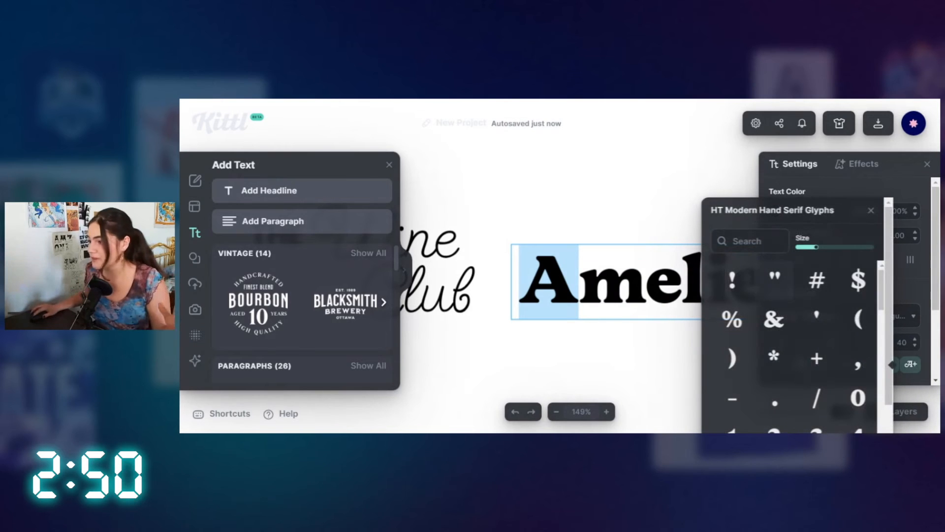
type("A")
left_click(816, 282)
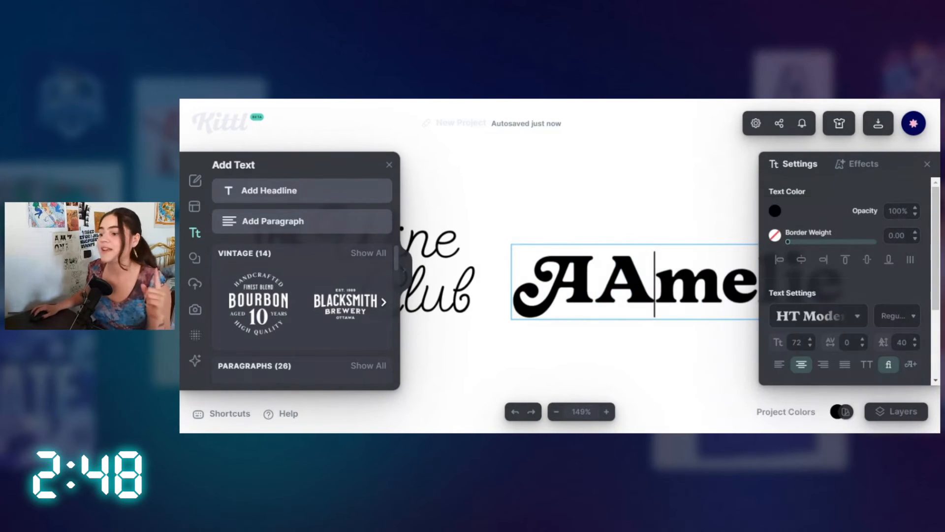
key("BackSpace")
left_click(611, 225)
- Shrink the Amelie wordmark to about size 39 and apply the Rise transformation to it
left_click(706, 285)
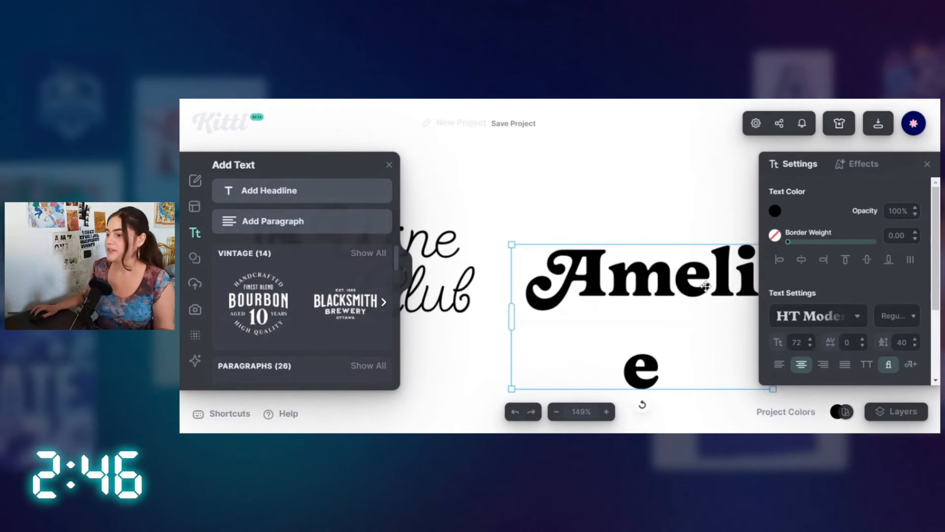
left_click_drag(513, 245, 630, 310)
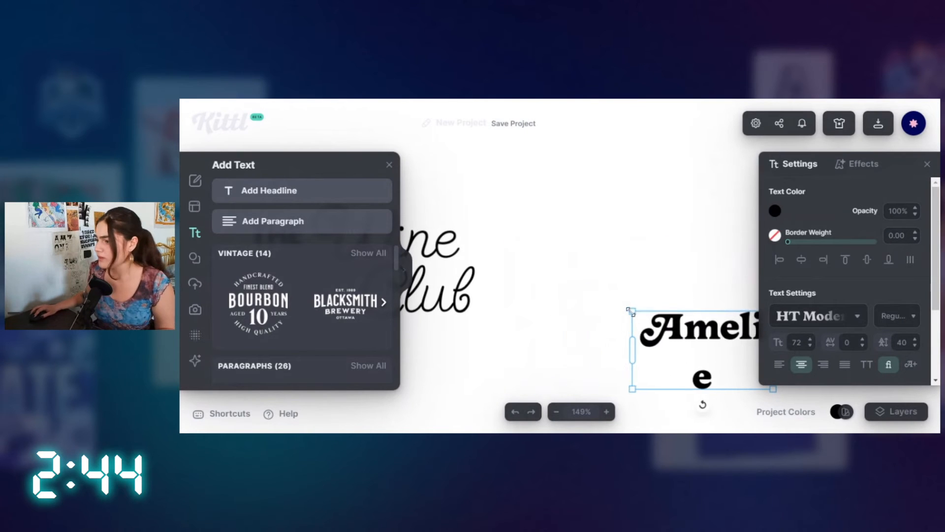
scroll(896, 299, "down", 2)
left_click(830, 352)
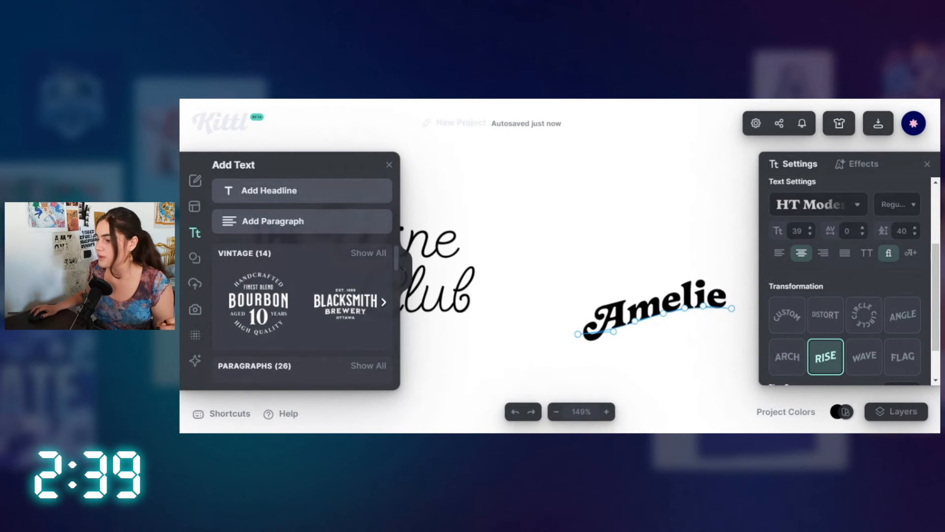
- Add a new headline reading "COFFEE BAR"
left_click(339, 193)
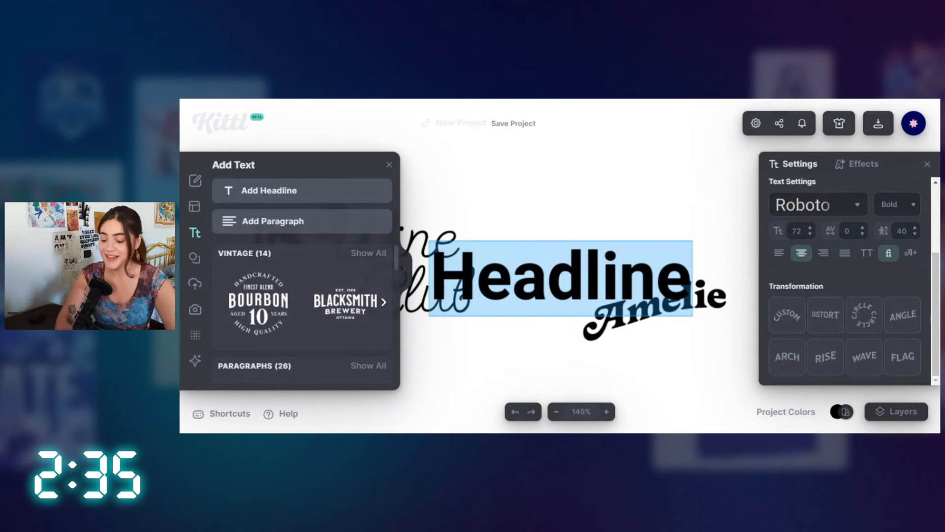
type("BAR")
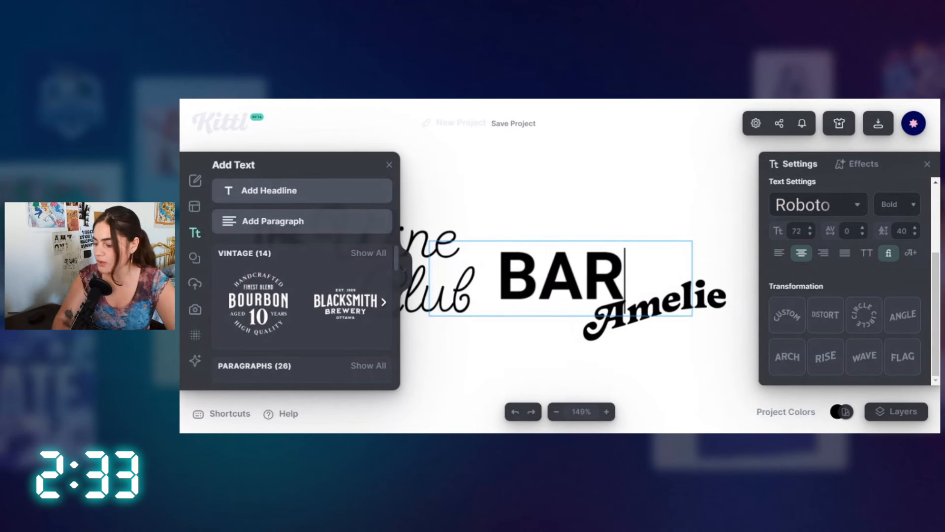
key("BackSpace")
key("BackSpace")
key("BackSpace")
type("COFFEE")
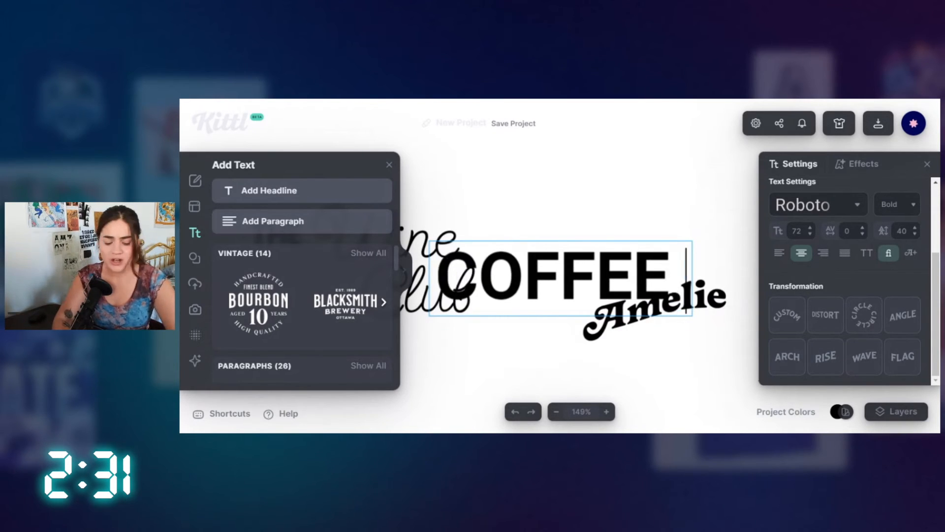
key("Return")
type("BAR")
key("Escape")
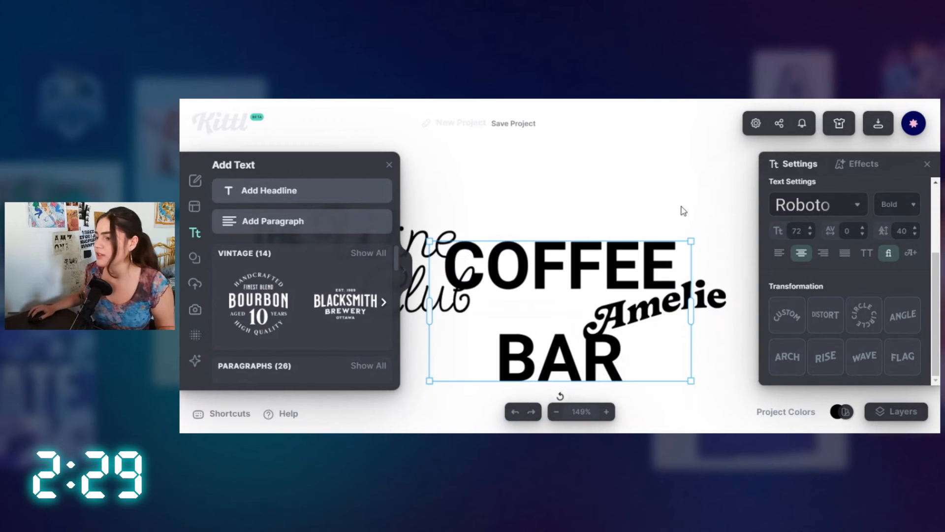
- Set the COFFEE BAR text in Cal Sans and reduce its size to 20
left_click(844, 206)
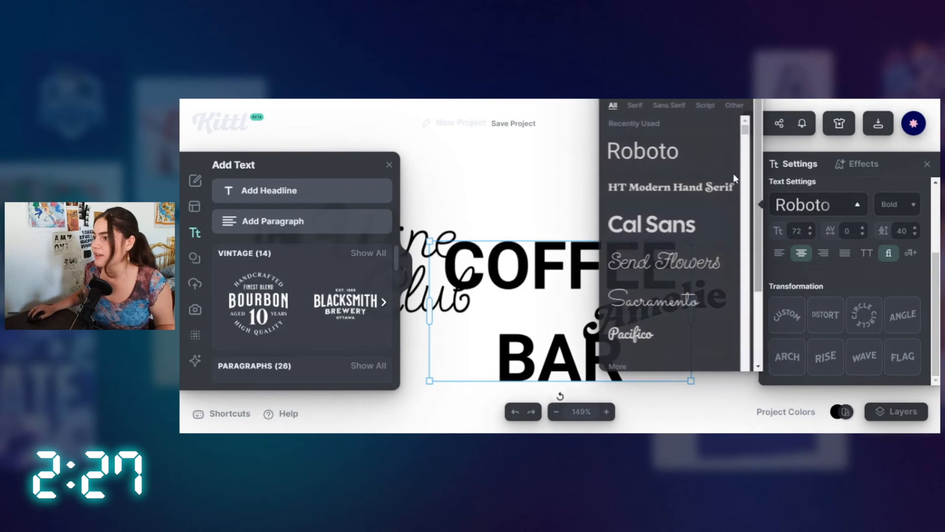
left_click(652, 225)
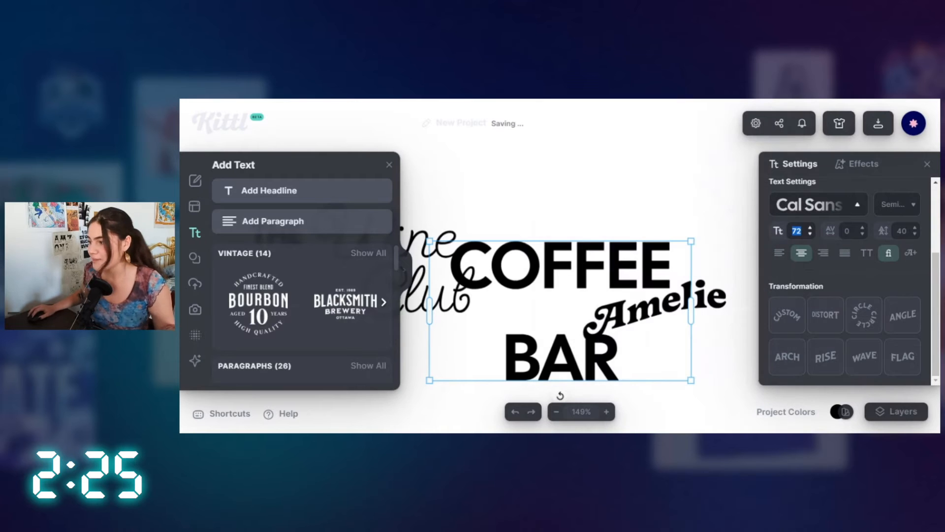
type("50")
key("Return")
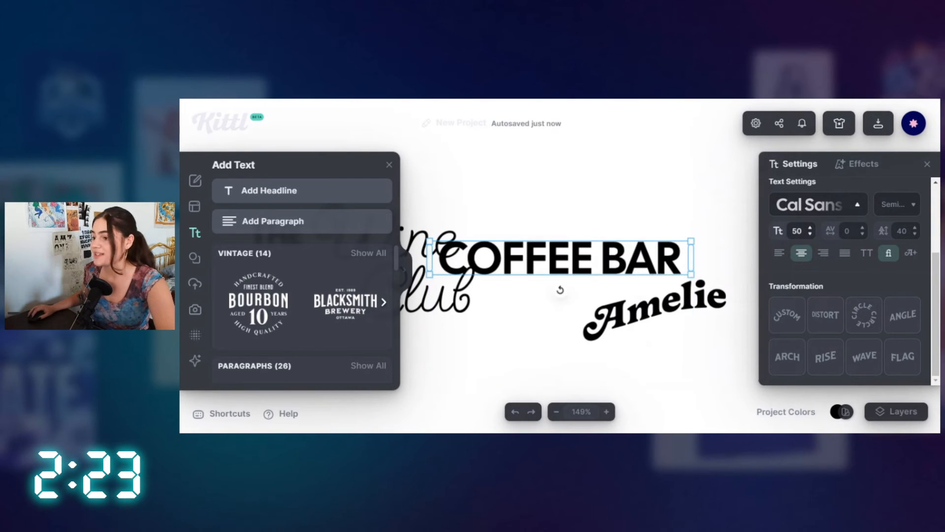
key("Return")
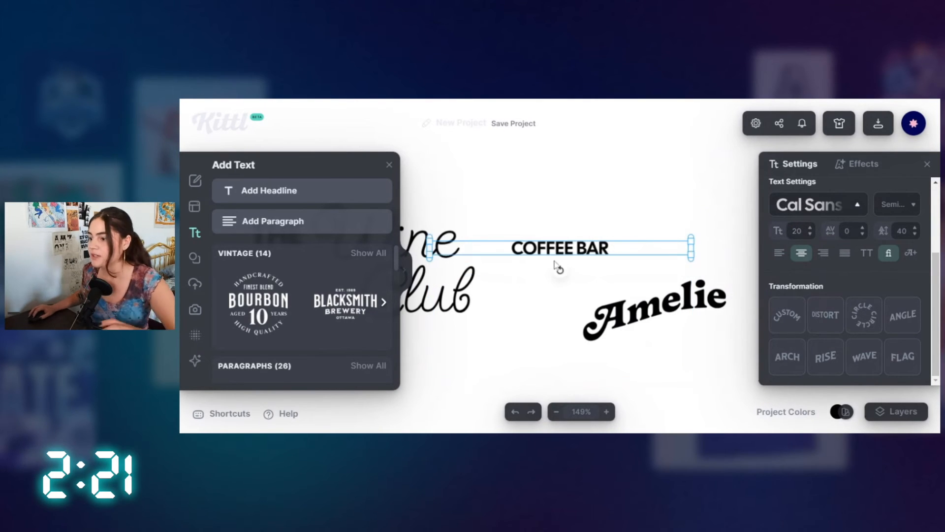
- Reduce COFFEE BAR to size 10 and tuck it under the right half of the rising Amelie wordmark
left_click_drag(589, 245, 703, 332)
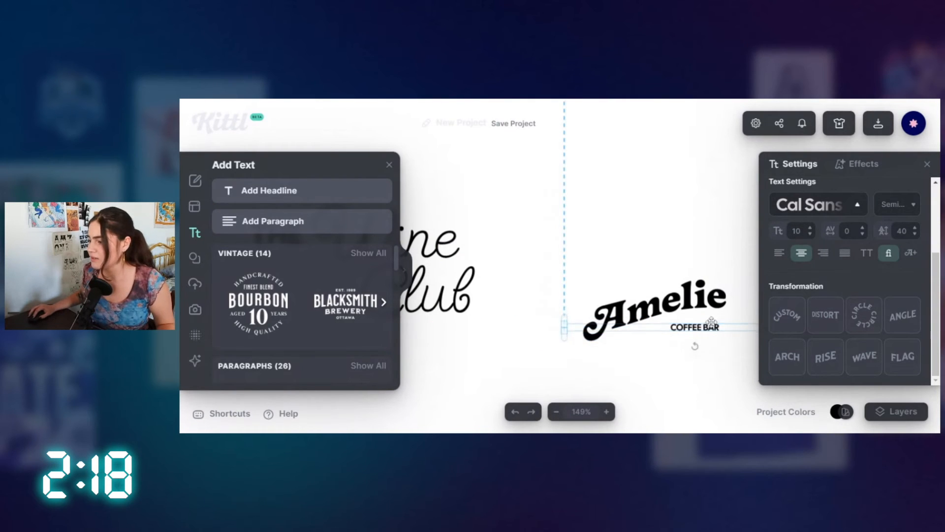
left_click_drag(711, 323, 719, 315)
left_click(664, 246)
- Add a headline reading "LOVE" in the empty space above Amelie and replace its O with a gap
left_click_drag(697, 235, 522, 313)
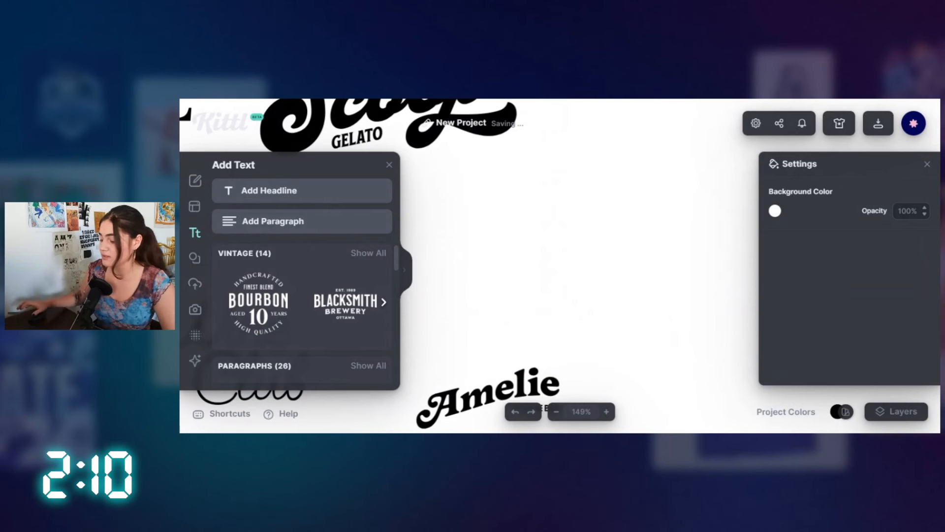
left_click(344, 192)
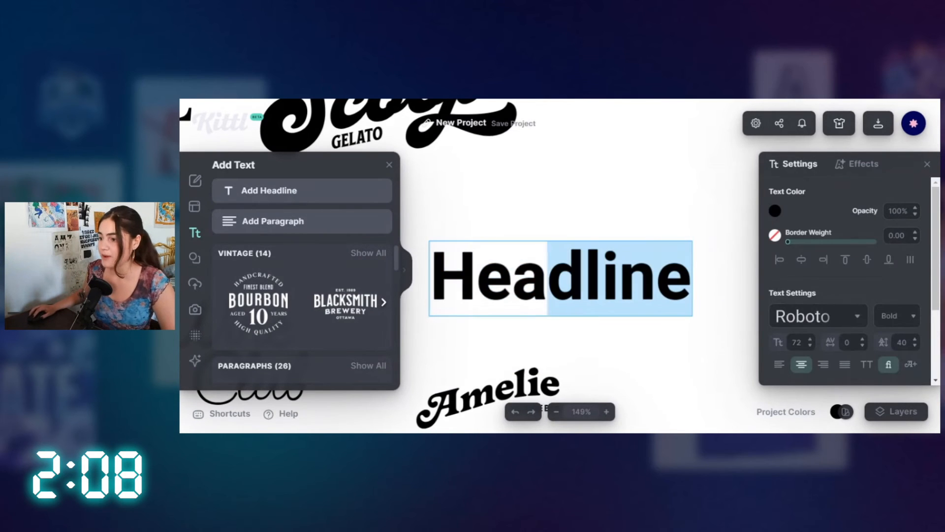
type("LOVE")
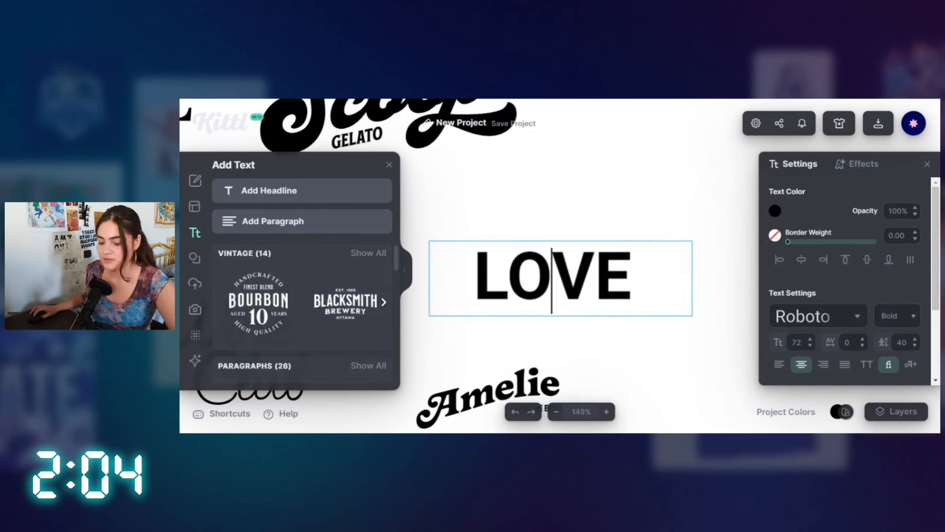
key("BackSpace")
key("Escape")
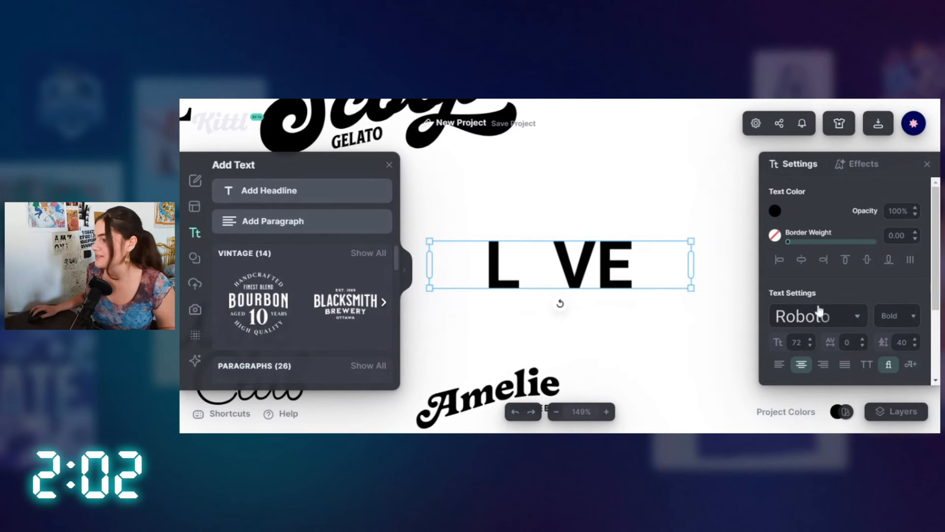
- Apply Cal Sans to the L VE text and widen the gap between L and VE
left_click(817, 315)
left_click(578, 231)
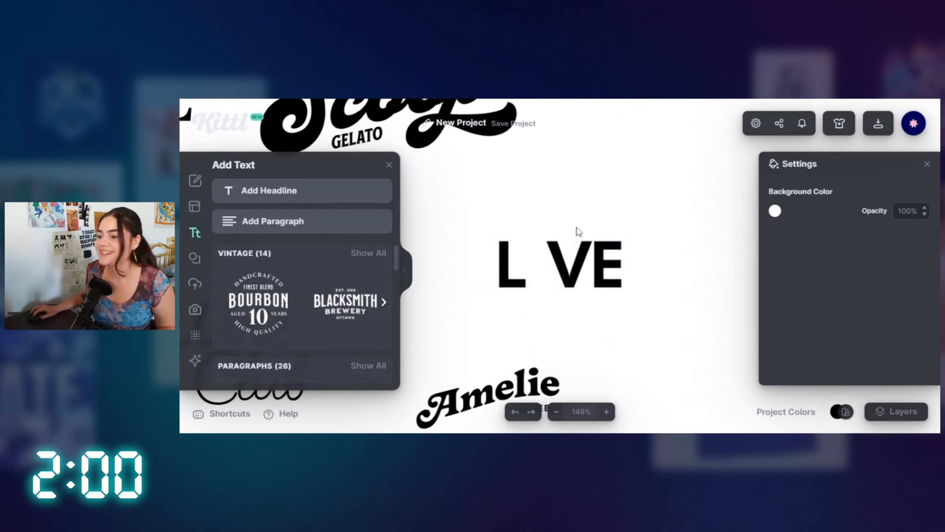
left_click(573, 258)
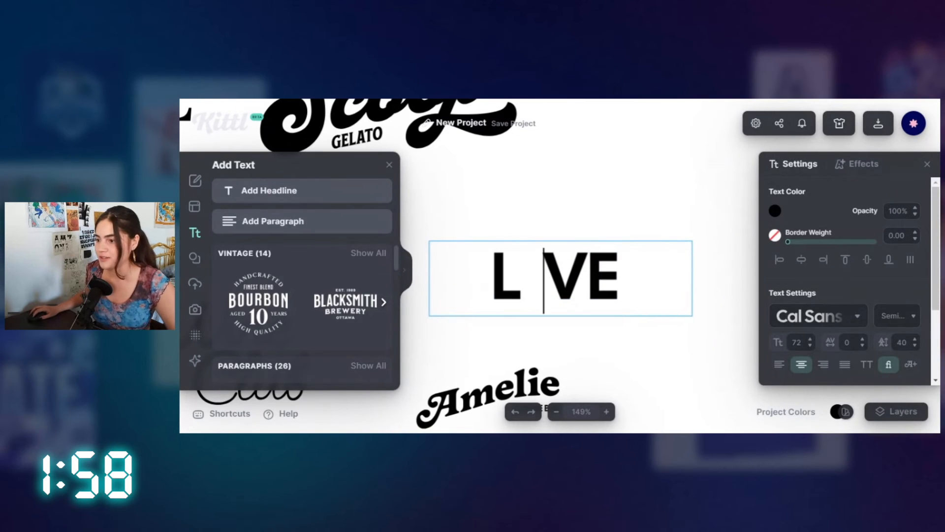
left_click(574, 206)
- Add "SONGS" on a second line below L VE
double_click(637, 257)
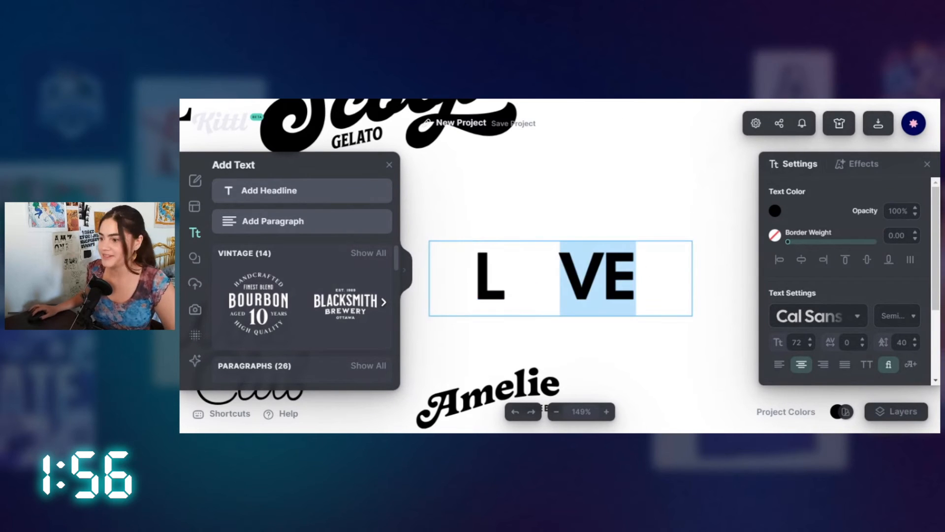
left_click(647, 278)
type("SA")
key("BackSpace")
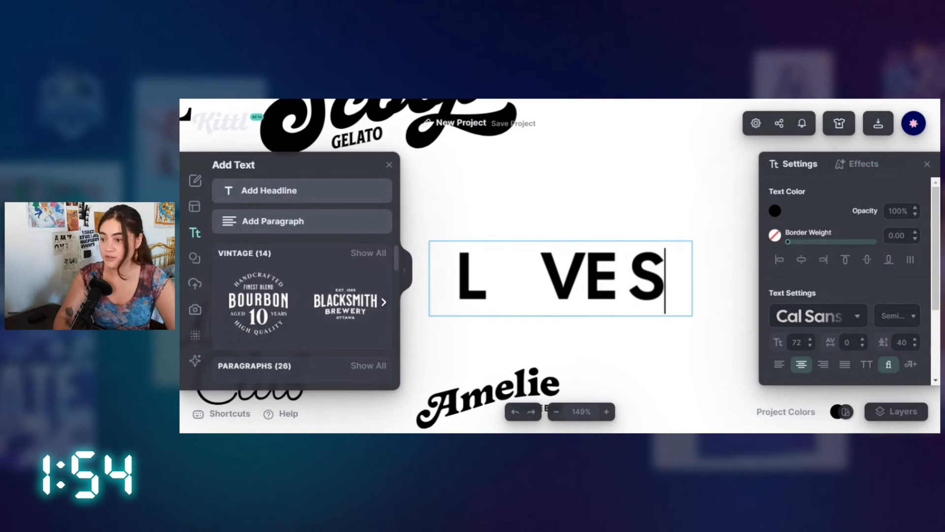
key("BackSpace")
key("BackSpace")
key("Return")
type("SONGS")
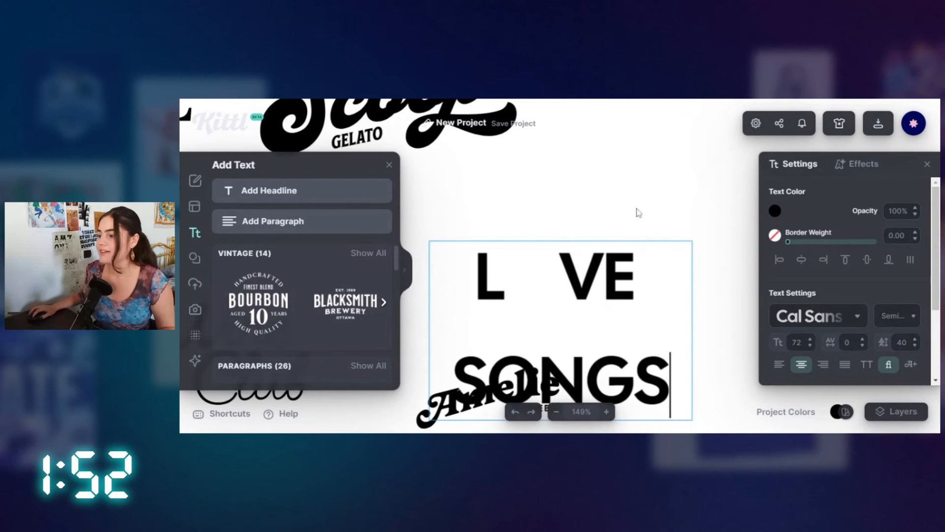
key("Escape")
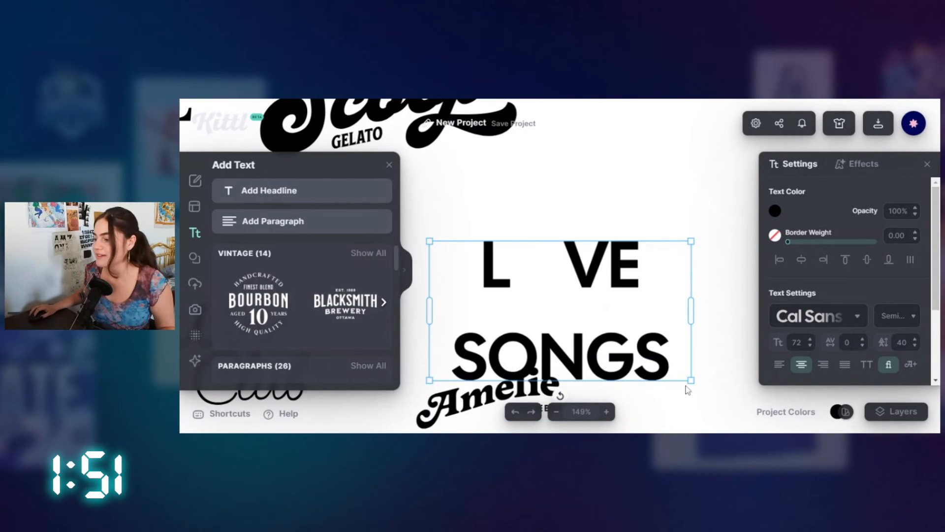
- Scale the text down to size 40 and widen its box so L VE SONGS fits on one line
left_click_drag(691, 381, 581, 319)
left_click_drag(581, 277, 683, 286)
- Search the elements library for "heart" and enlarge the results view
left_click(197, 259)
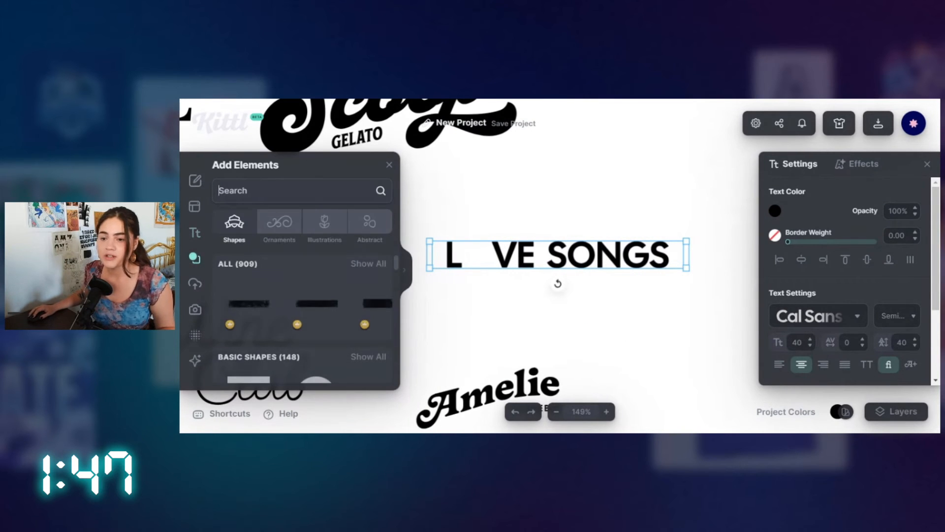
type("HEART")
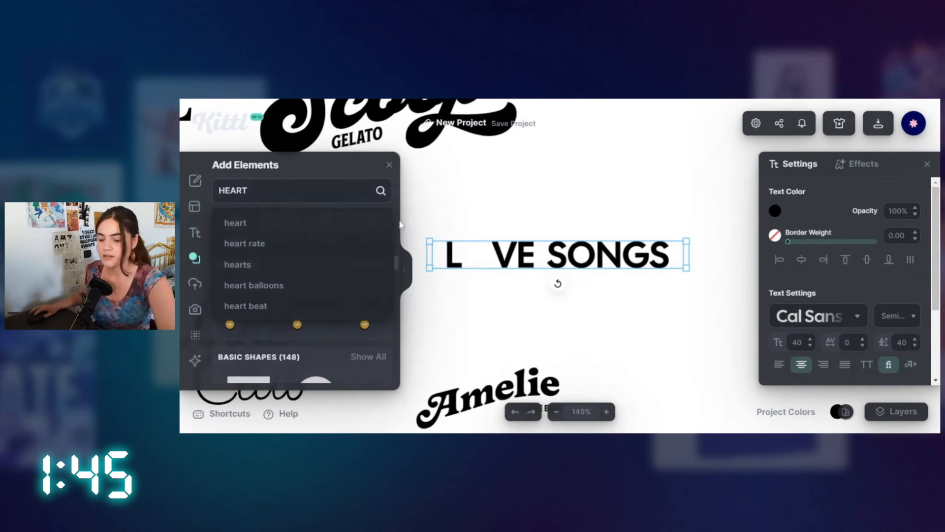
key("Return")
left_click(369, 264)
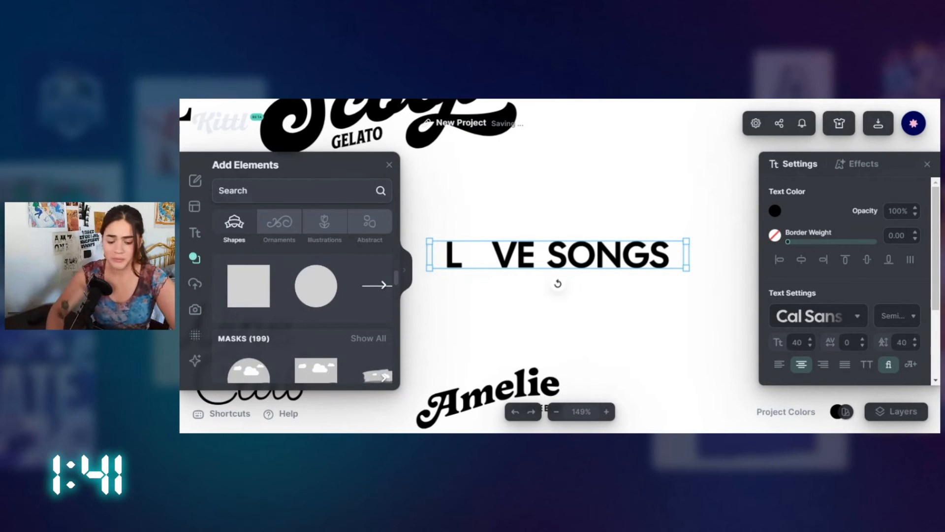
type("HEART")
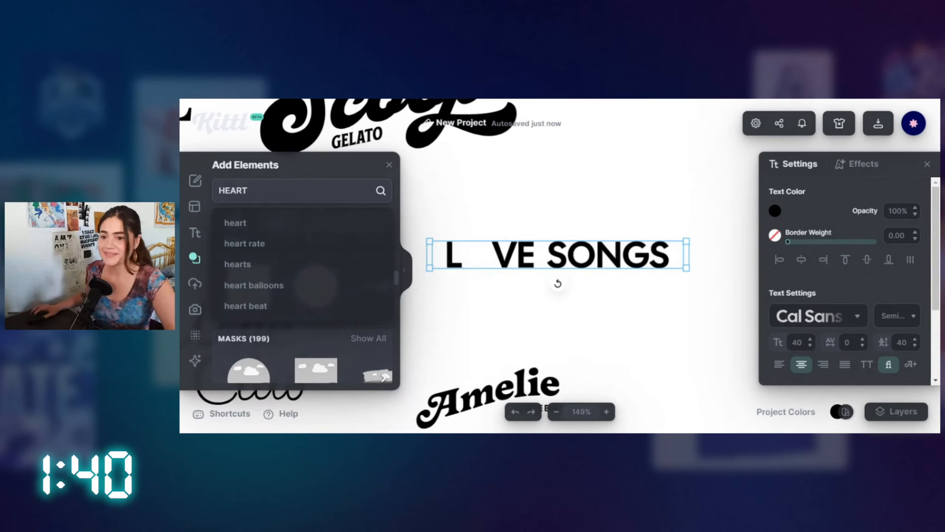
left_click(320, 224)
left_click(369, 264)
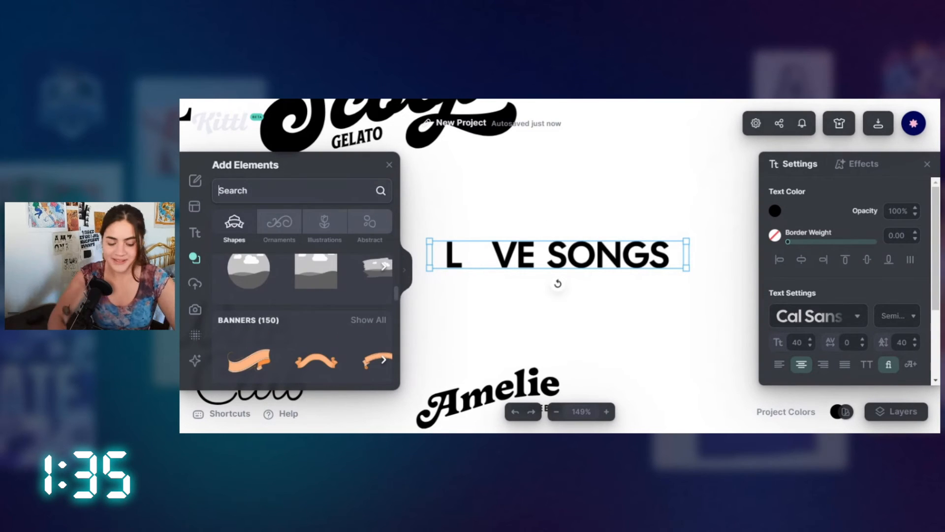
type("HEART")
left_click(264, 222)
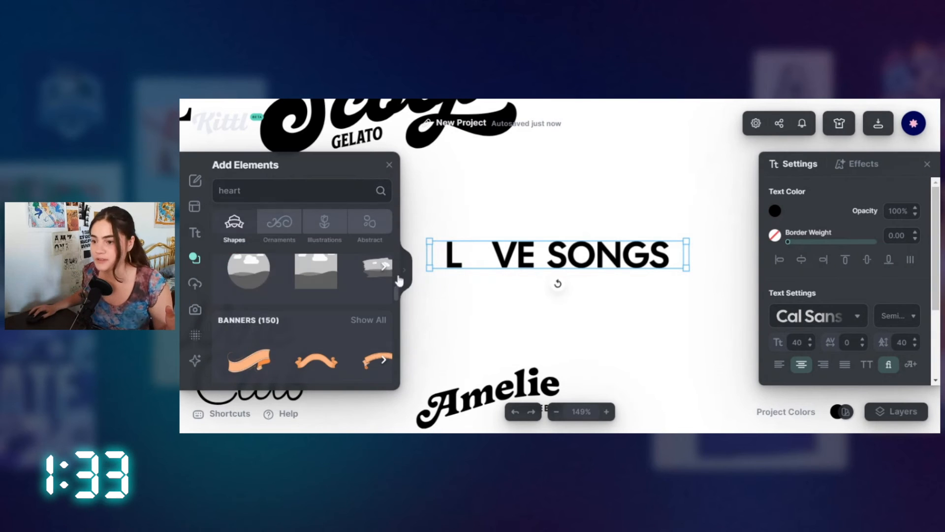
left_click(404, 274)
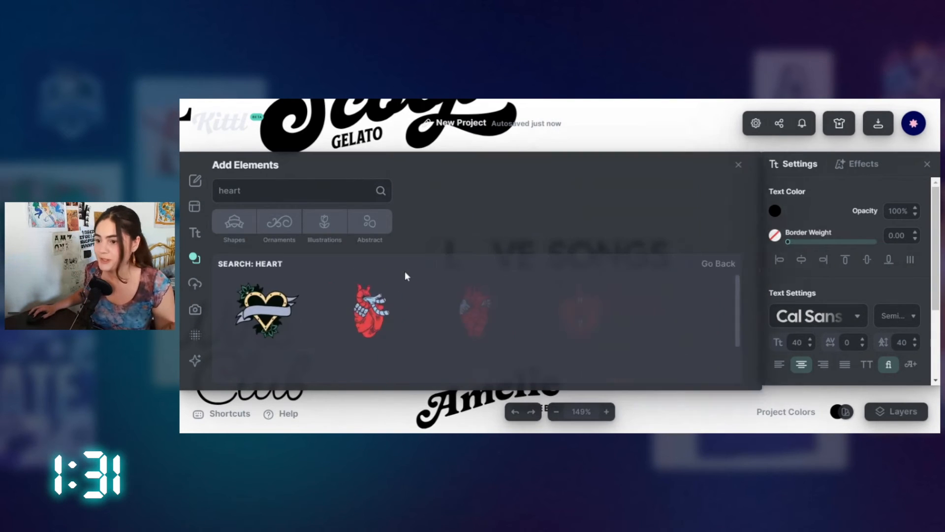
- Find the solid red heart among the search results and add it to the canvas
scroll(607, 353, "down", 3)
scroll(542, 354, "up", 1)
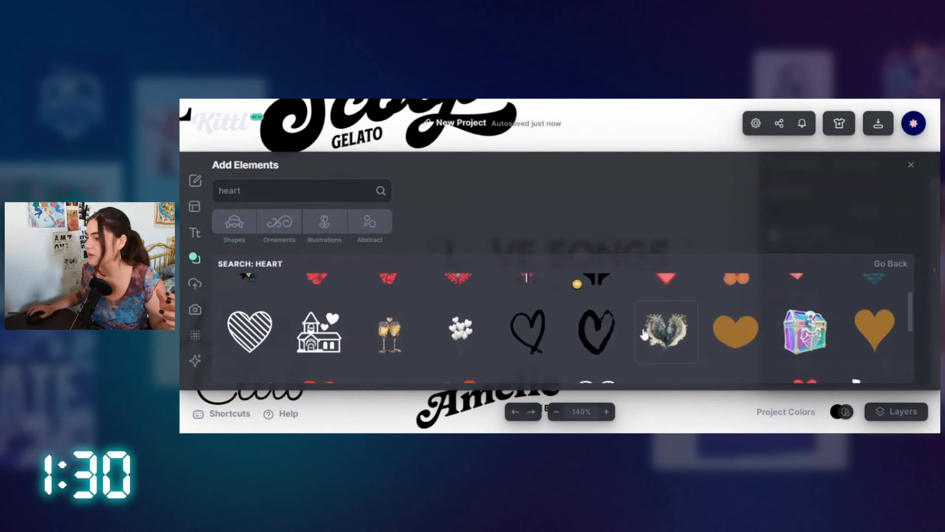
scroll(467, 362, "down", 1)
left_click(442, 365)
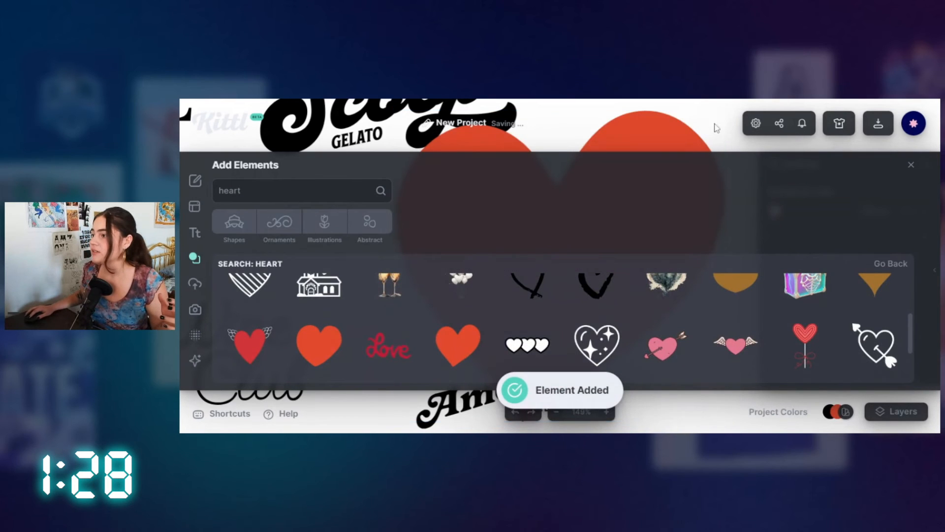
- Scale the red heart down to letter height and position it in the gap between L and VE
left_click_drag(725, 111, 636, 194)
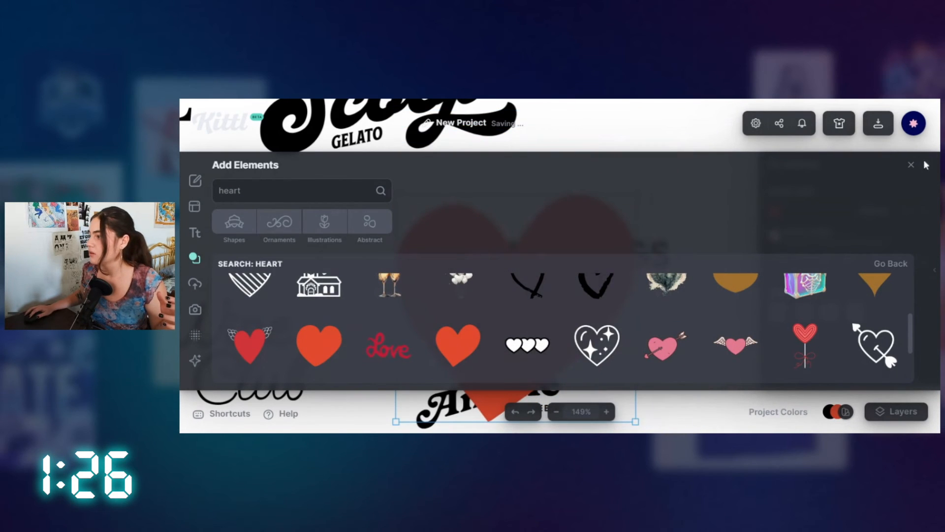
left_click(589, 218)
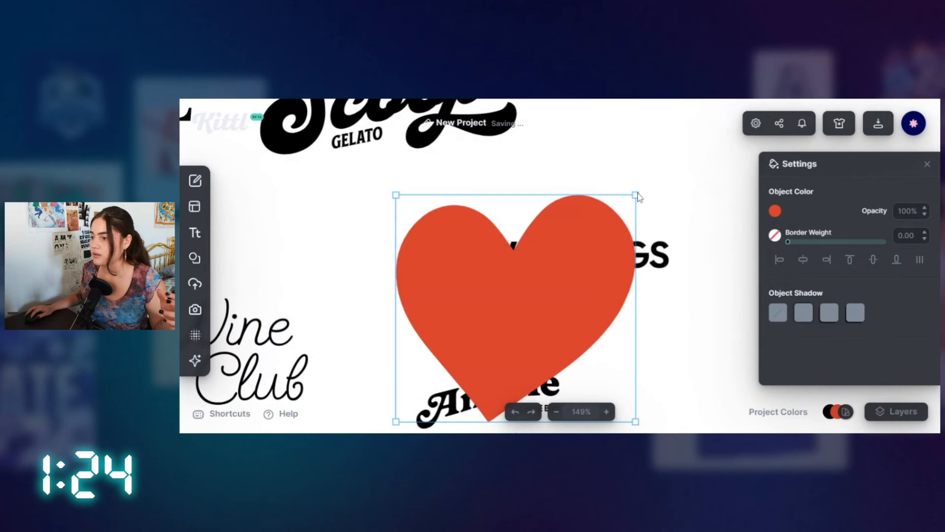
left_click(635, 198)
left_click(599, 214)
left_click_drag(636, 195, 489, 263)
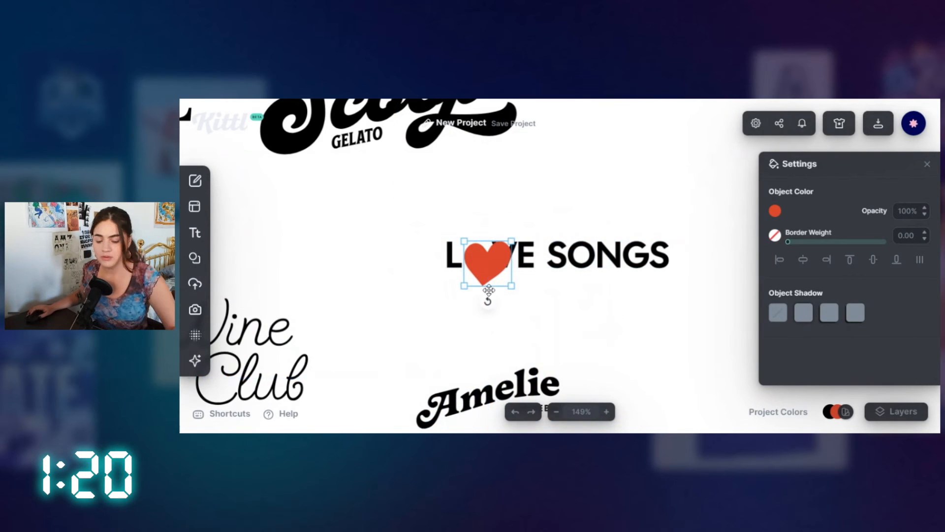
scroll(489, 290, "up", 5)
scroll(486, 228, "up", 3)
left_click_drag(572, 163, 471, 218)
left_click_drag(464, 297, 464, 236)
- Remove the O from SONGS and leave a blank gap between S and NGS
left_click(595, 294)
left_click_drag(616, 270, 578, 272)
double_click(550, 209)
left_click(551, 209)
key("shift+Left")
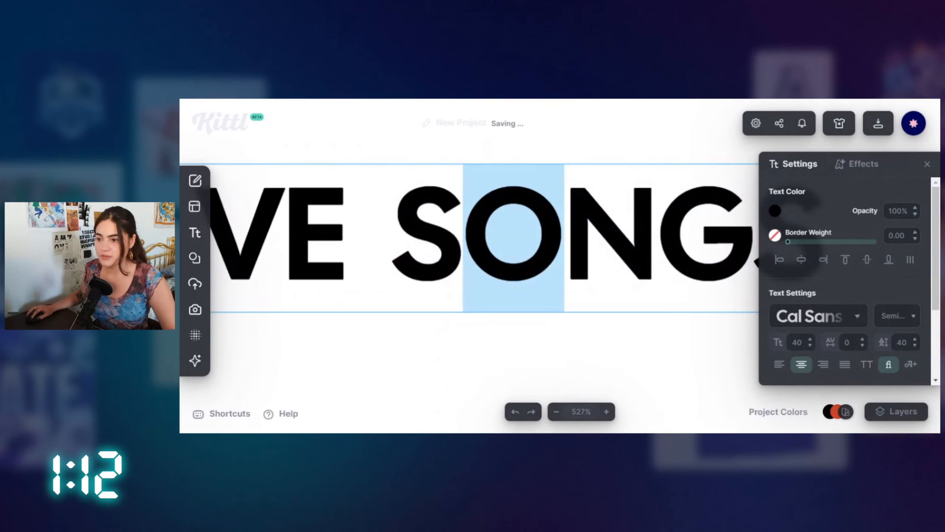
key("BackSpace")
key("Escape")
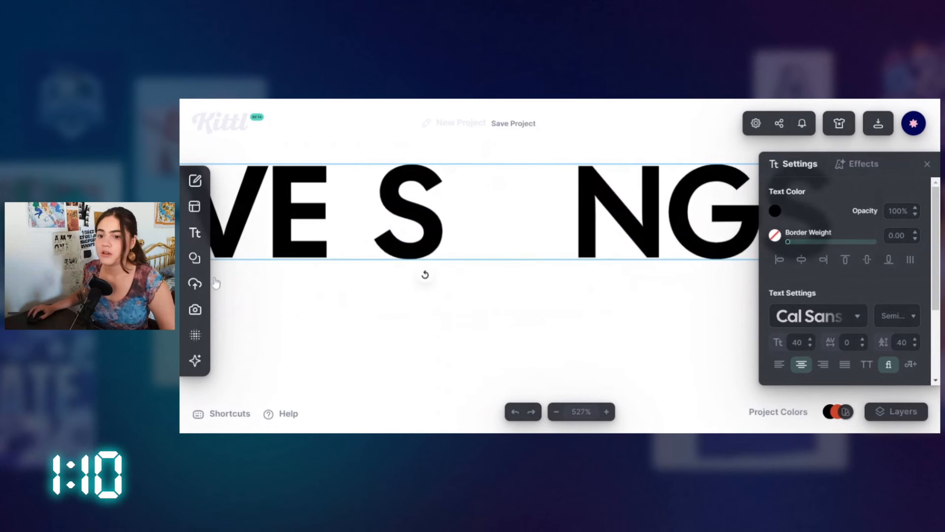
- Search the elements library for "RECORD" and add the black vinyl record with pink grooves
left_click(195, 209)
left_click(195, 257)
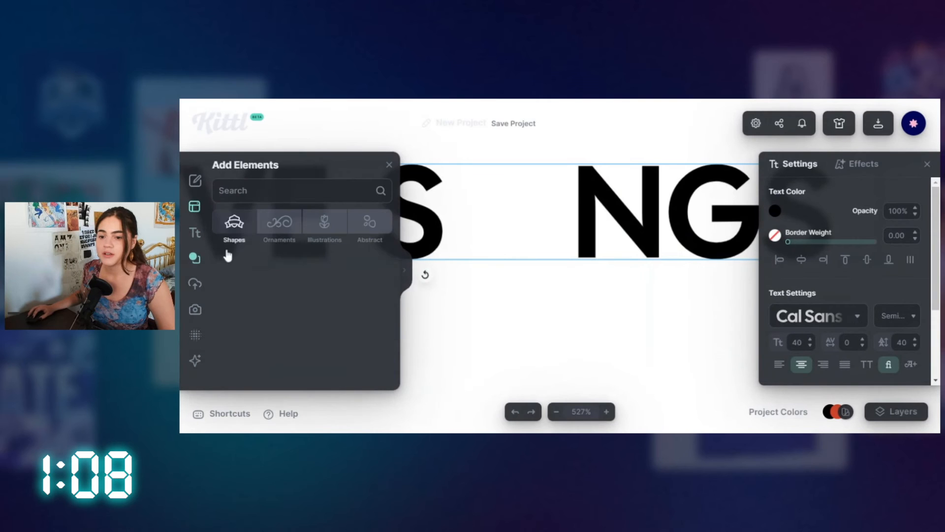
left_click(256, 196)
type("RECORD")
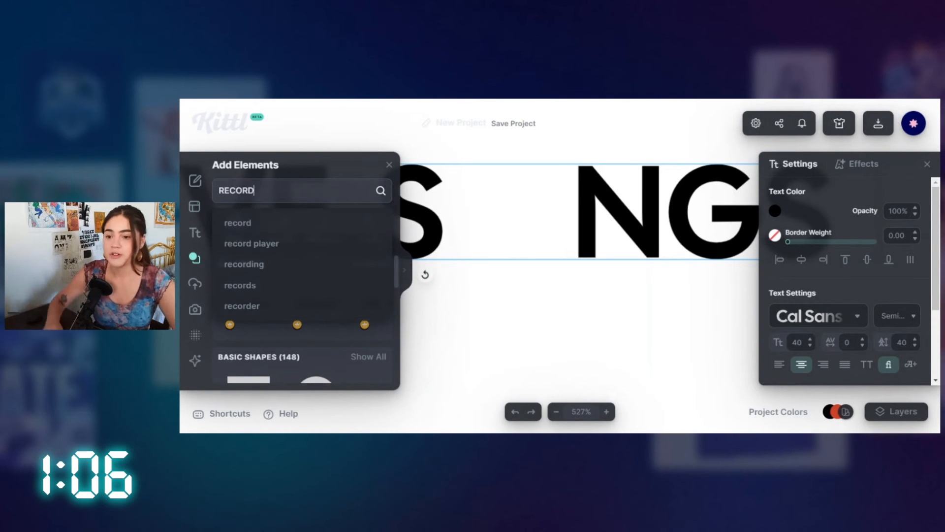
key("Return")
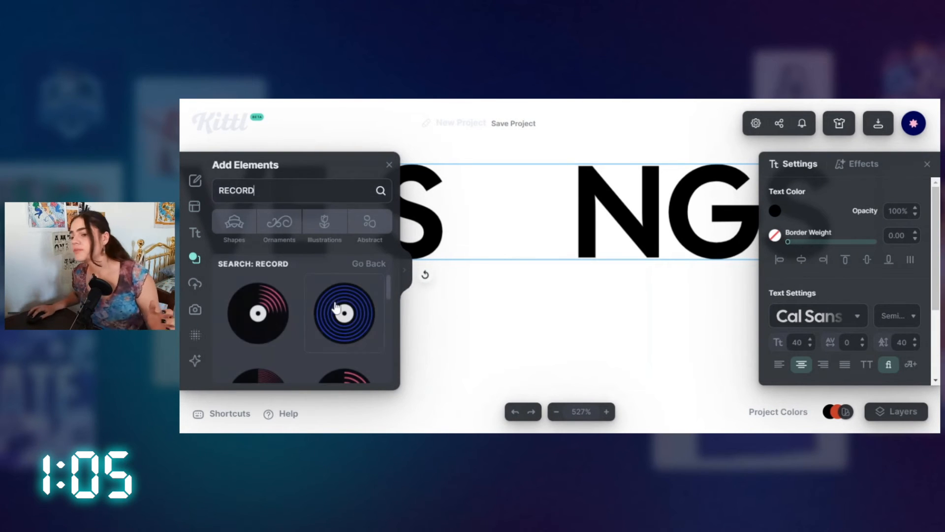
left_click(265, 315)
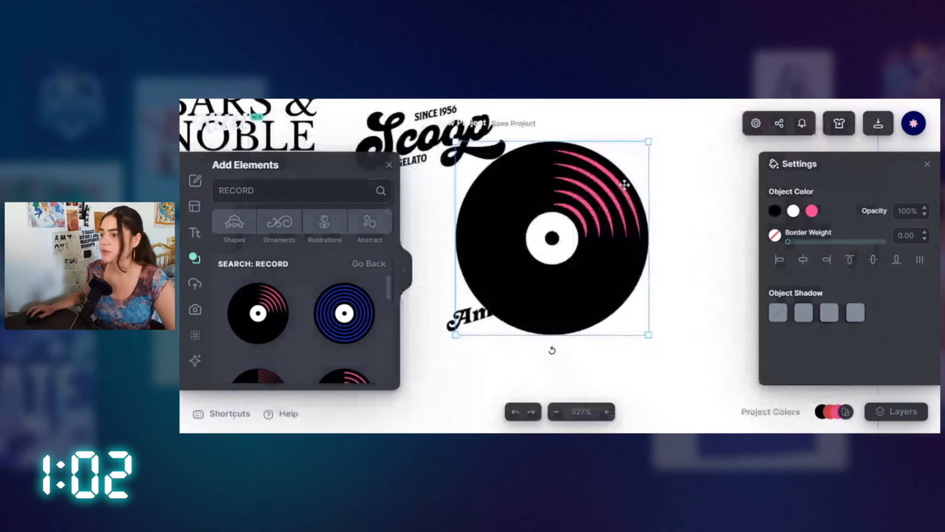
- Scale the vinyl record down to letter height so it fits the gap between S and NGS
left_click(649, 141)
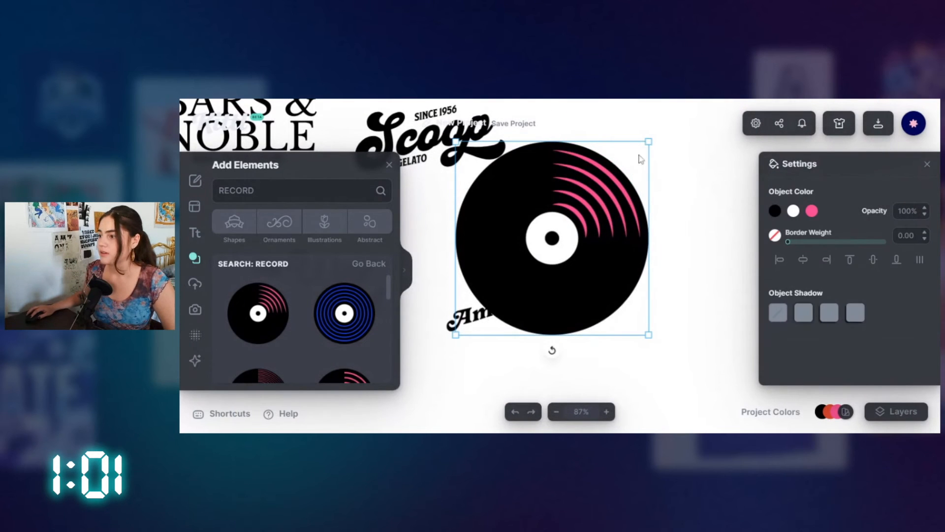
left_click_drag(649, 141, 543, 219)
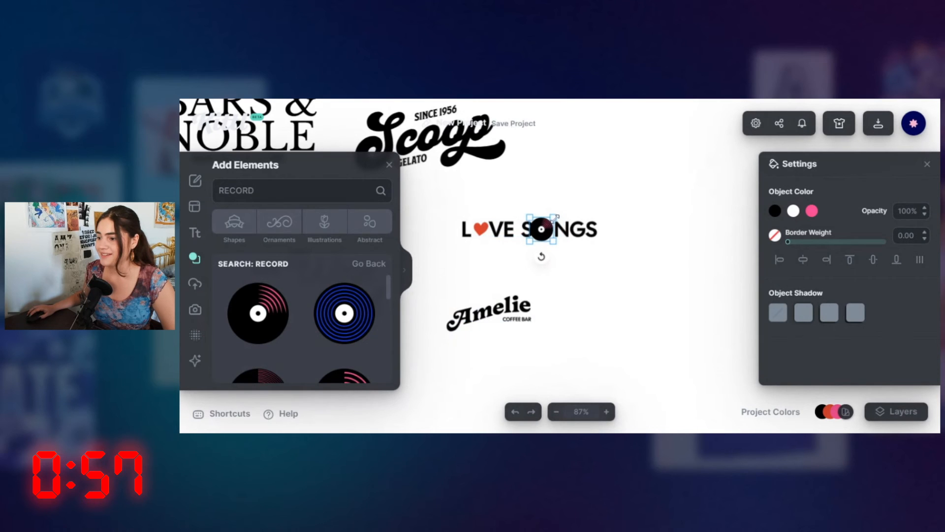
scroll(554, 220, "up", 10)
left_click_drag(553, 193, 511, 233)
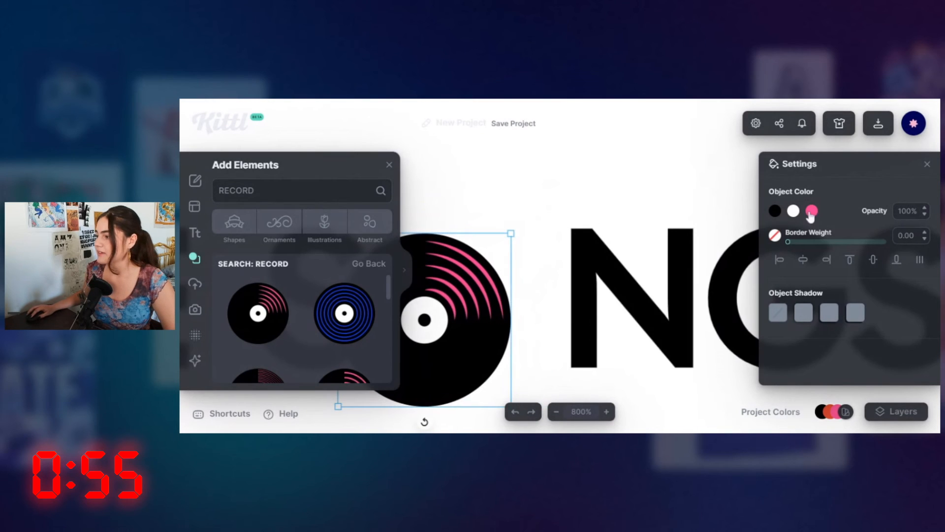
- Recolor the record's pink grooves white and fine-tune its position between S and NGS
left_click(812, 211)
left_click(516, 226)
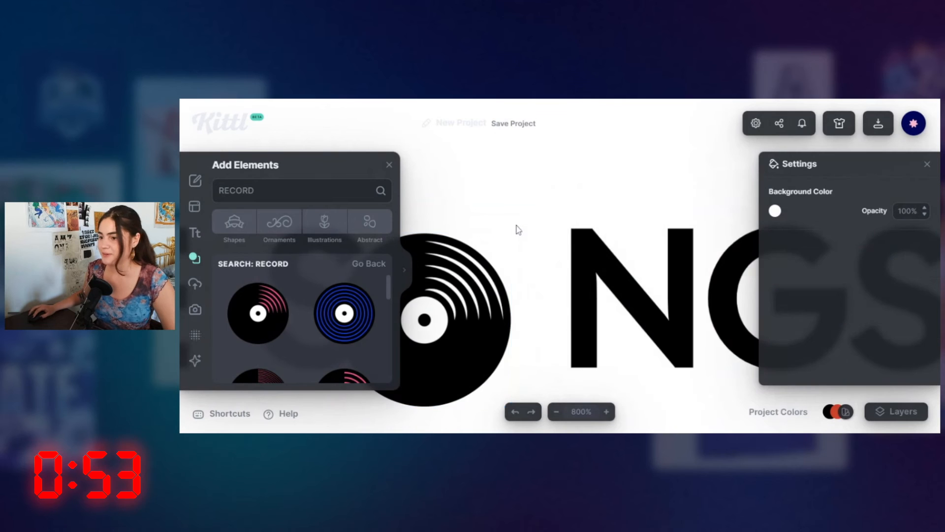
left_click_drag(478, 336, 531, 314)
- Nudge the heart into its final position between L and VE
left_click_drag(555, 272, 681, 234)
left_click_drag(545, 227, 775, 196)
left_click_drag(555, 271, 766, 257)
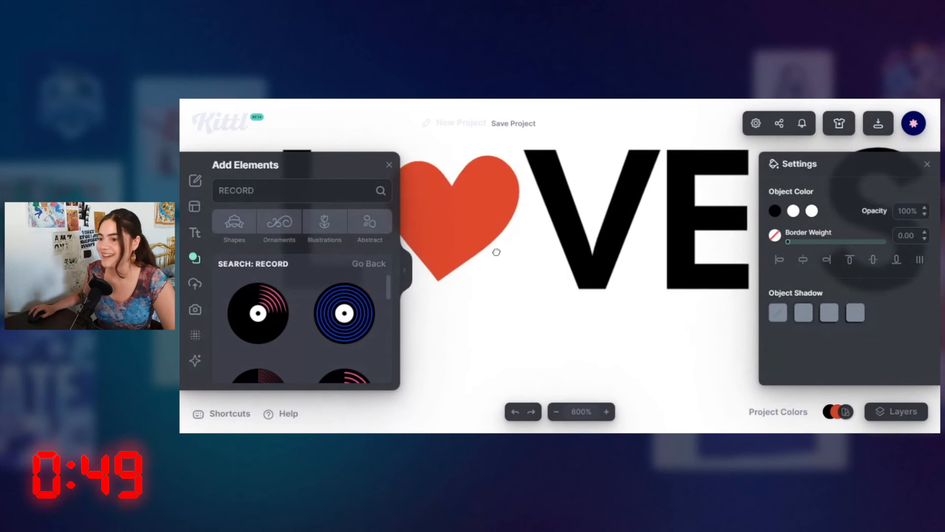
mouse_move(496, 254)
left_mouse_down()
mouse_move(569, 283)
mouse_move(528, 265)
left_mouse_up()
left_click_drag(557, 230, 553, 233)
left_click(579, 104)
left_click(555, 417)
left_click(555, 417)
left_click(555, 417)
left_click(555, 417)
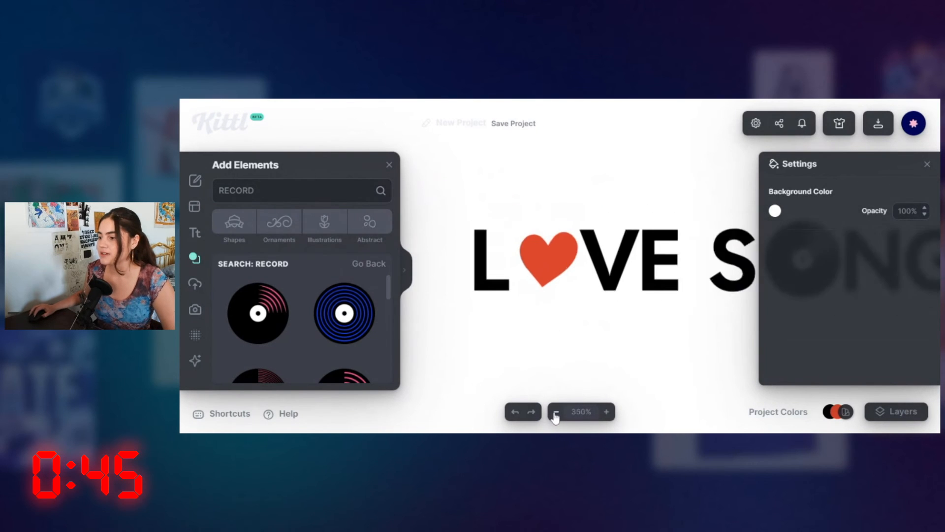
left_click(555, 417)
left_click(556, 417)
left_click(556, 416)
left_click(557, 415)
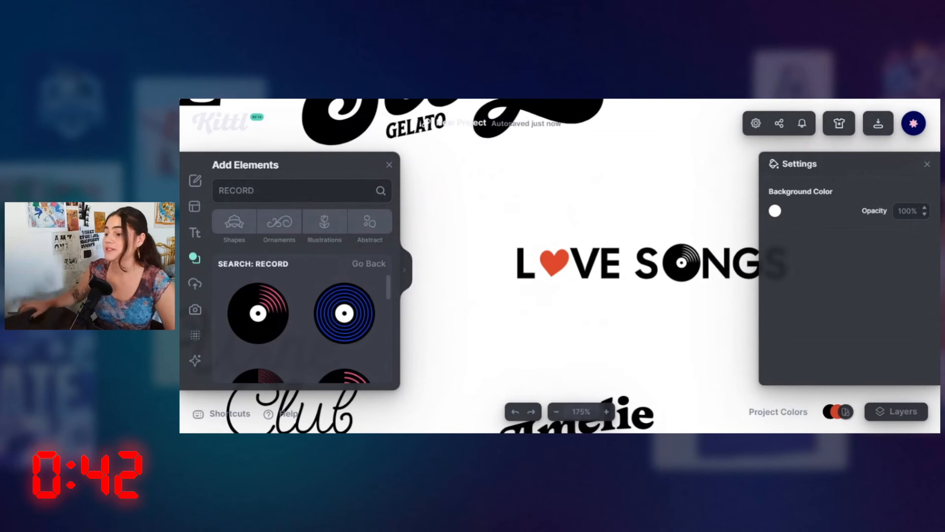
- Add a new headline and replace its placeholder text with "record"
left_click(195, 233)
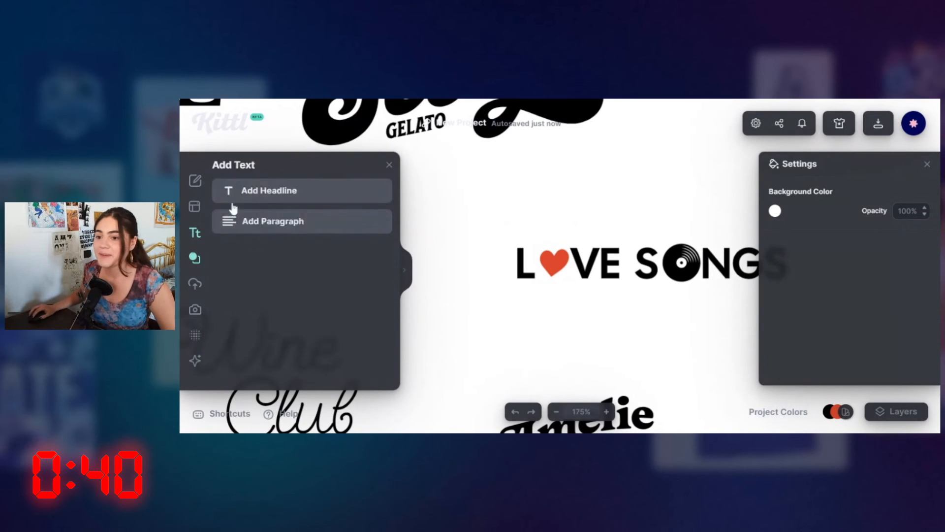
left_click(295, 192)
left_click(609, 278)
key("ctrl+a")
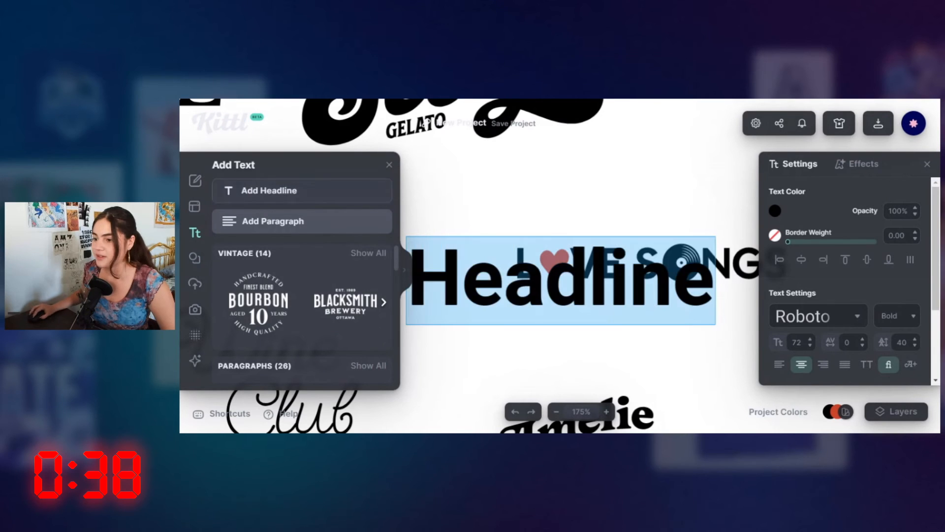
type("record")
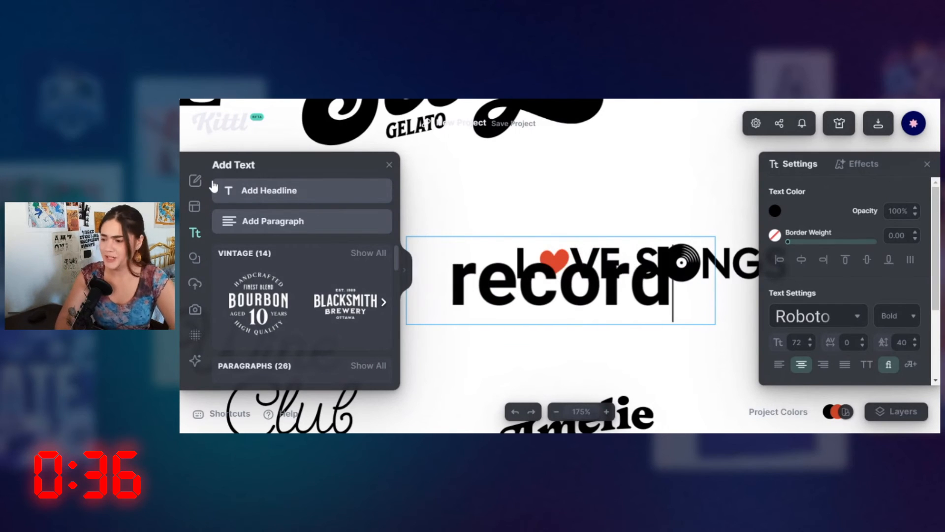
- Retype the headline in capitals as RECORD with STORE on a second line
key("BackSpace")
key("BackSpace")
key("BackSpace")
key("BackSpace")
key("BackSpace")
key("BackSpace")
type("record")
key("Return")
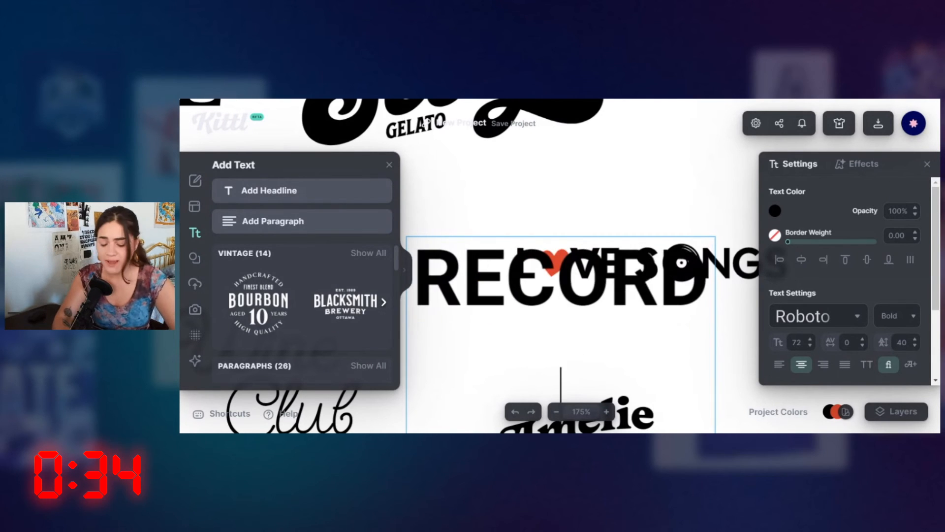
type("store")
key("Escape")
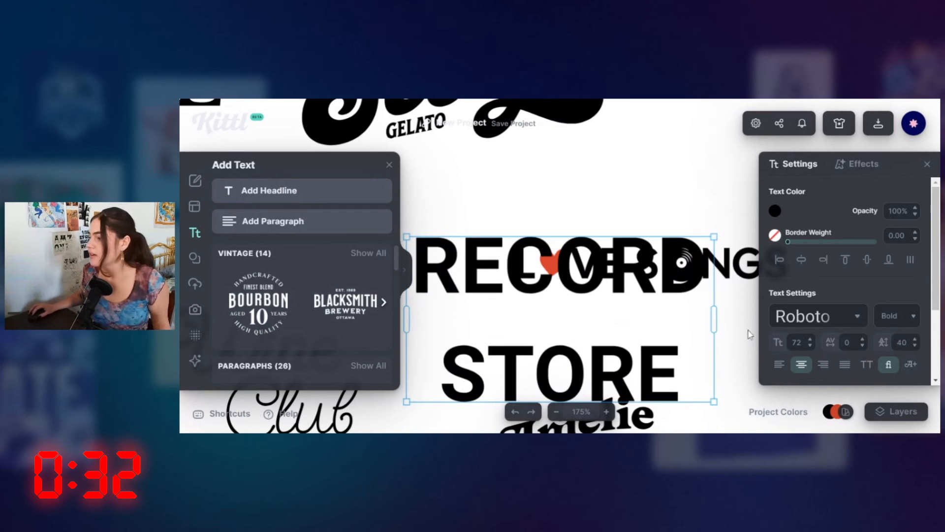
left_click(819, 315)
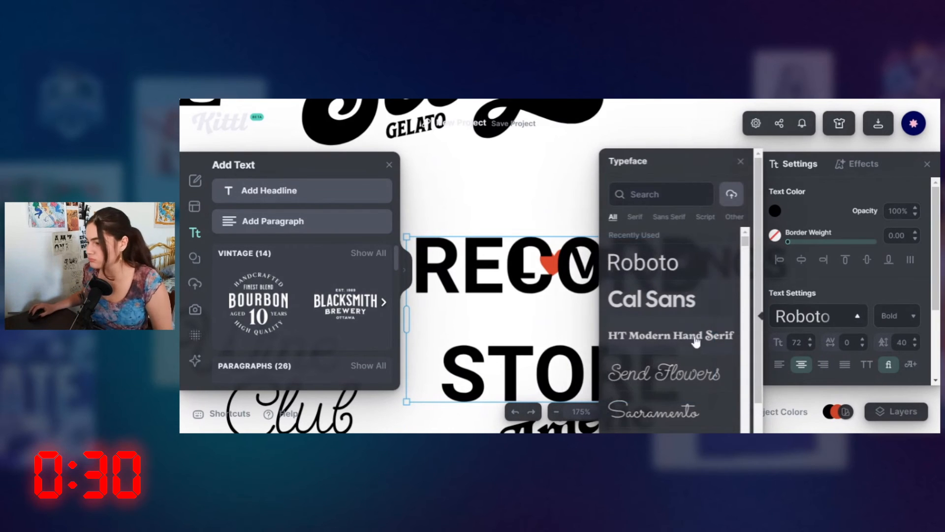
left_click(512, 210)
left_click(676, 277)
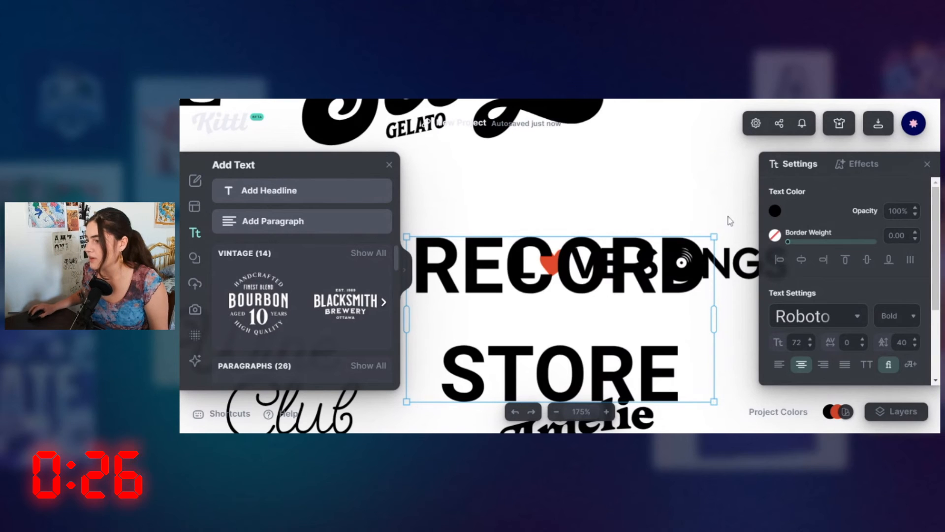
- Scale RECORD STORE down, widen its box to fit one line, and place it beneath LOVE SONGS
left_click_drag(713, 237, 528, 335)
left_click_drag(526, 372, 644, 381)
left_click_drag(518, 351, 662, 300)
left_click(607, 338)
left_click_drag(606, 338, 549, 317)
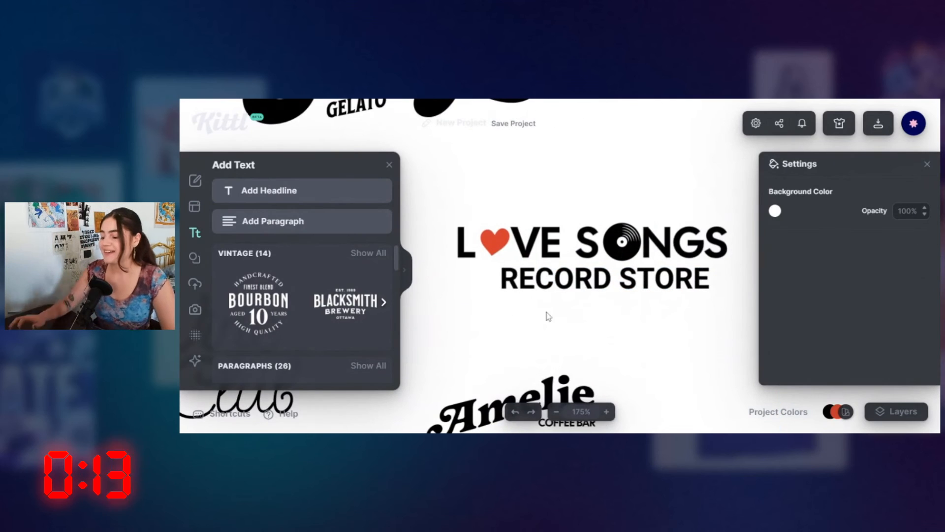
left_click(556, 412)
left_click(555, 412)
left_click(555, 412)
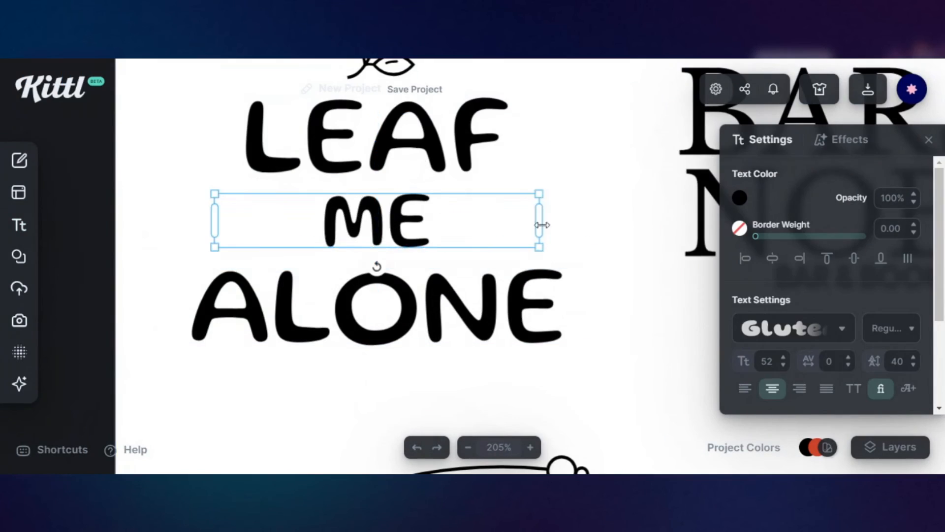
- Reduce the RECORD STORE tagline, adjust its position beneath LOVE SONGS, and change its typeface
left_click(545, 283)
scroll(544, 283, "down", 5)
left_click_drag(690, 295, 239, 115)
left_click_drag(566, 294, 555, 289)
left_click(842, 328)
- Shift the COFFEE BAR tagline slightly right beneath the end of Amelie
left_click_drag(504, 341, 574, 278)
left_click(501, 344)
left_click(530, 447)
left_click_drag(458, 291, 471, 290)
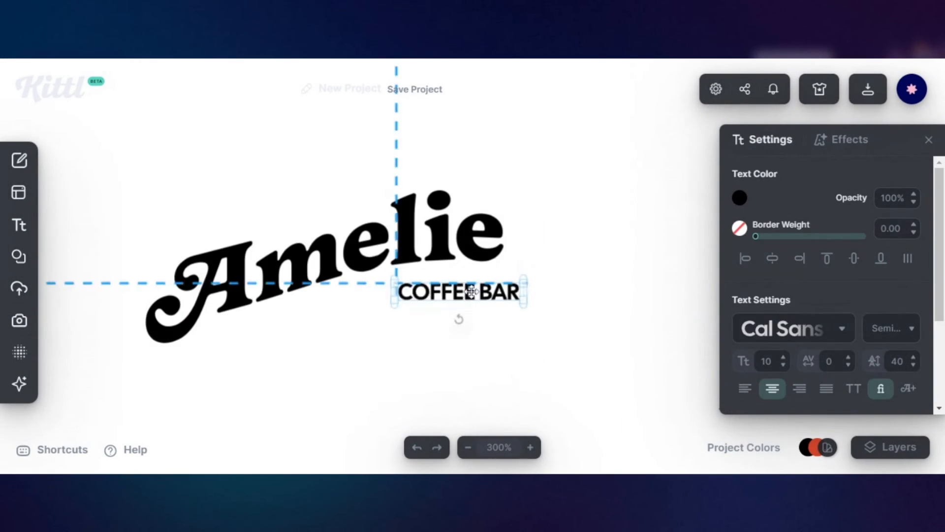
- Reposition the Wine Club lettering so that Club sits offset to the right beneath Wine
left_click(468, 447)
left_click(340, 232)
scroll(404, 345, "down", 5)
left_click_drag(359, 275, 507, 354)
left_click(507, 353)
left_click(443, 326)
scroll(522, 402, "up", 5)
left_click_drag(502, 310, 520, 311)
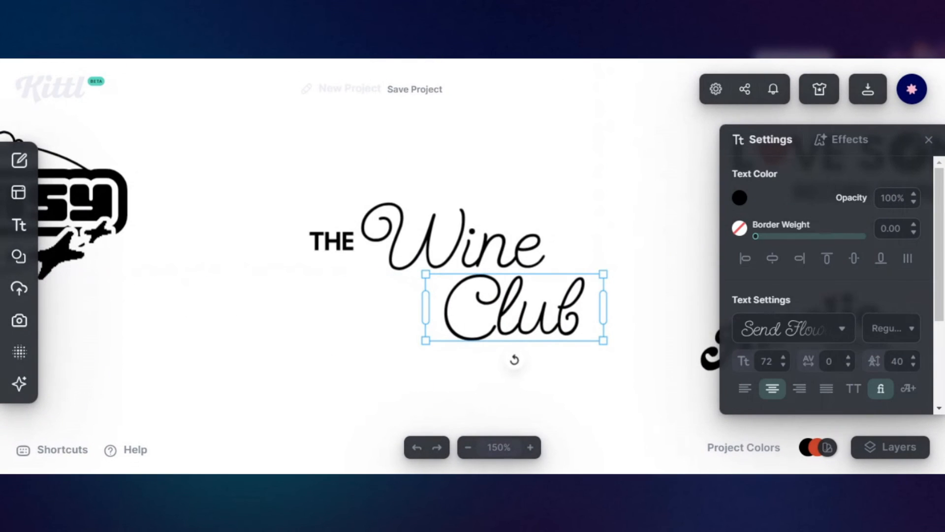
left_click(563, 352)
scroll(563, 351, "down", 5)
scroll(533, 232, "up", 6)
left_click(524, 237)
scroll(472, 272, "down", 8)
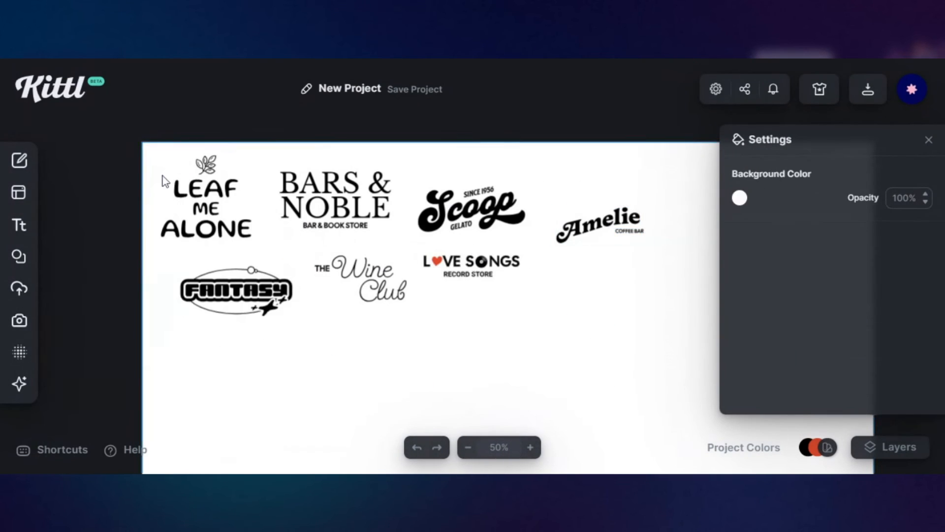
- Add a "Caribe" headline below and to the right of LOVE SONGS in a thin, tall display typeface
left_click(19, 225)
left_click(152, 173)
type("Caribe")
left_click_drag(496, 276, 568, 306)
left_click(842, 328)
- Duplicate the Caribe text and change the copy to "Beach Club" as a smaller line beneath it
key("ctrl+v")
double_click(541, 332)
type("Beach Club")
- Search the elements library for a palm tree and place it at the upper right of Caribe
left_click(19, 257)
left_click(152, 173)
type("tr")
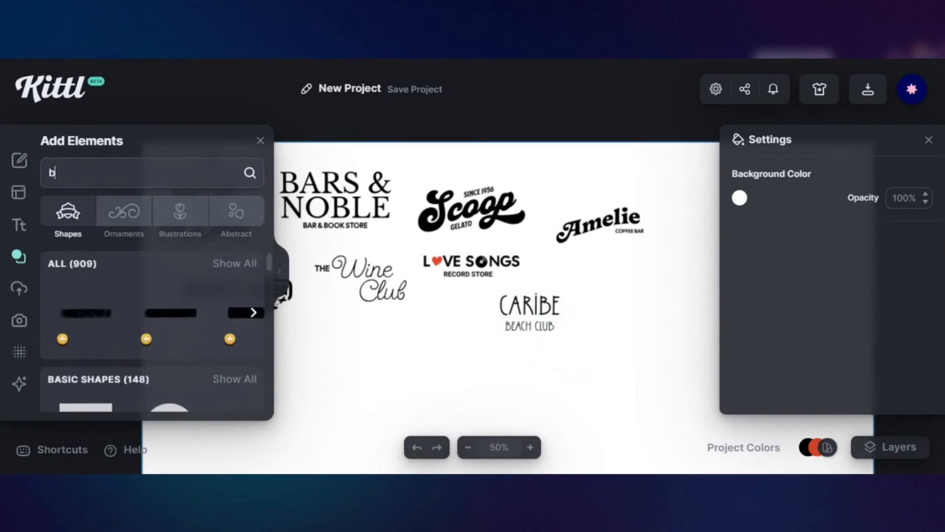
left_click(260, 141)
left_click_drag(451, 315, 571, 301)
- Add a "CHERRY" headline, set it in a heavy rounded typeface, and move it below the existing logos
left_click(18, 225)
left_click(152, 173)
type("CHERRY")
left_click(794, 329)
scroll(650, 344, "down", 10)
left_click_drag(475, 267, 318, 329)
left_click(650, 320)
- Change the second text line beneath CHERRY to "BLOSSOM" and select both words
double_click(467, 370)
type("BLOSSOM")
left_click(471, 341, "shift")
- Search the elements library for "cherry" and place a pair of outlined cherries beside CHERRY BLOSSOM
left_click(19, 256)
left_click(152, 173)
type("cherry")
left_click(493, 303)
- Add an "AFTER" headline below the Wine Club logo
left_click(19, 225)
left_click(152, 173)
type("AFTER")
- Add a "GARDENING" headline beneath CHERRY BLOSSOM and look up Cal Sans as its typeface
left_click(152, 173)
type("GARDENING")
left_click_drag(495, 270, 535, 402)
left_click(793, 328)
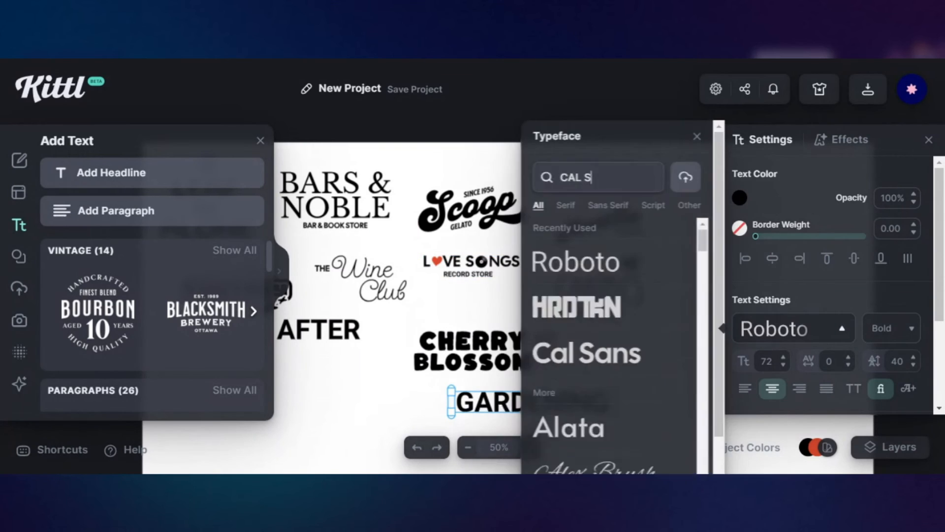
- Set AFTER in the Solid style of the typeface starting with "Weathe" and add "HOURS" below it
left_click(442, 281)
left_click(794, 329)
scroll(658, 427, "down", 15)
left_click(603, 176)
type("wuHOURS")
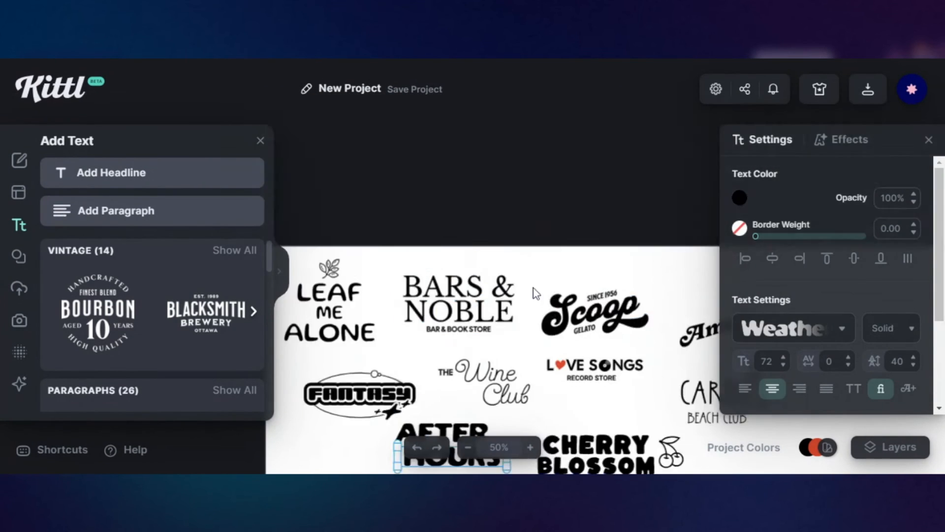
- Add a "NIGHTCLUB" headline, change its typeface, and place it as a tagline beneath AFTER HOURS
left_click(152, 173)
type("NIGHTCLUB")
left_click(794, 328)
left_click(492, 424)
- Rearrange the finished logos so they are spread across the canvas
left_click_drag(649, 237, 635, 286)
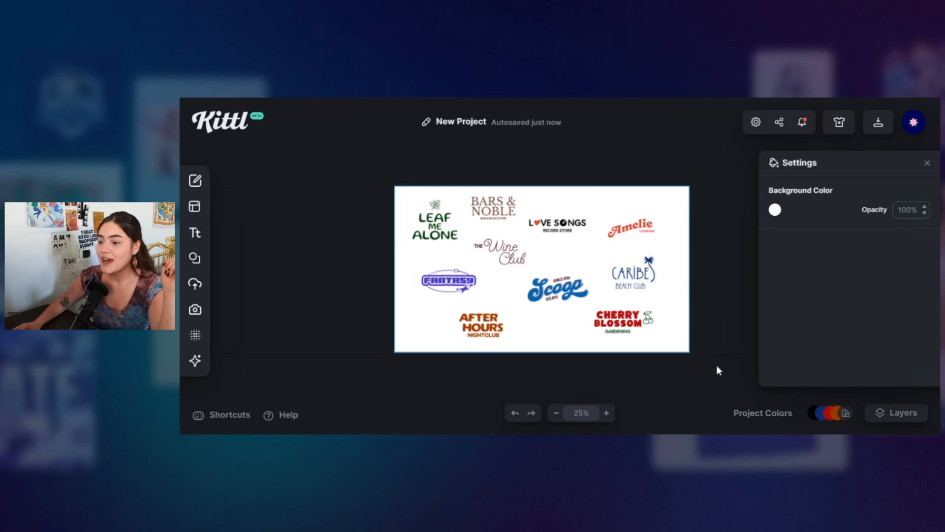
left_click(607, 413)
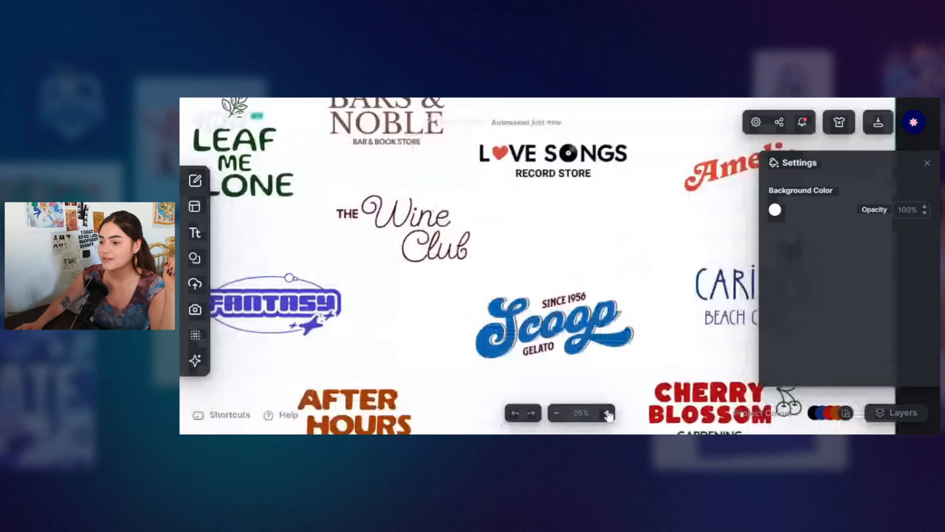
- Inspect the Scoop lettering and its shading effect settings
left_click(608, 413)
scroll(614, 344, "down", 3)
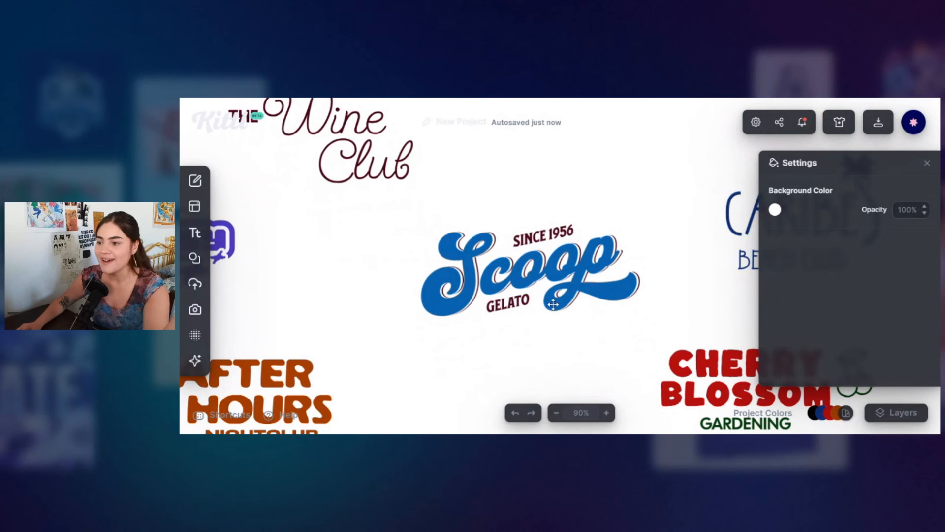
left_click(606, 255)
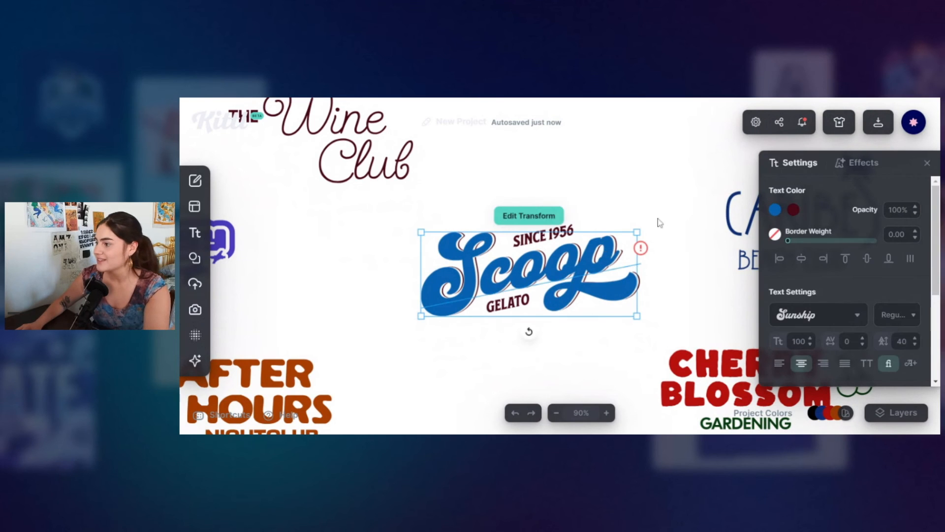
left_click(872, 164)
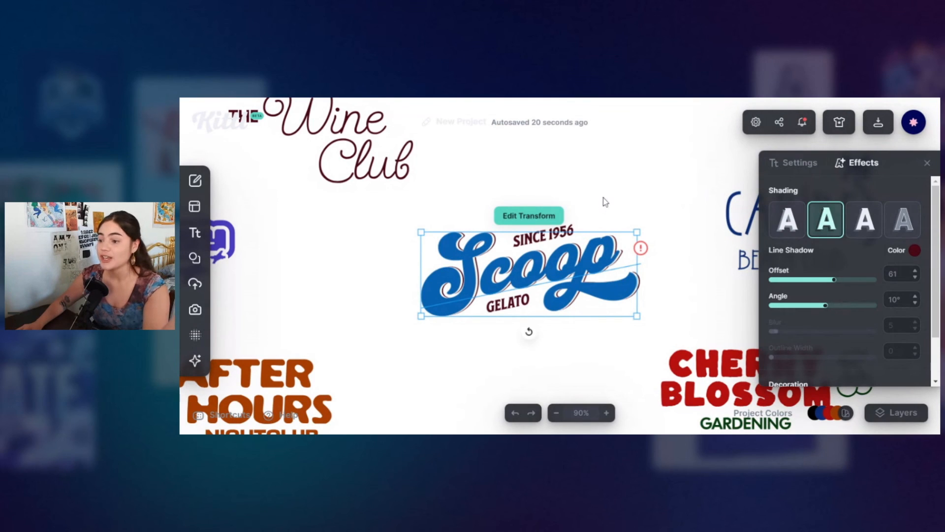
left_click(661, 255)
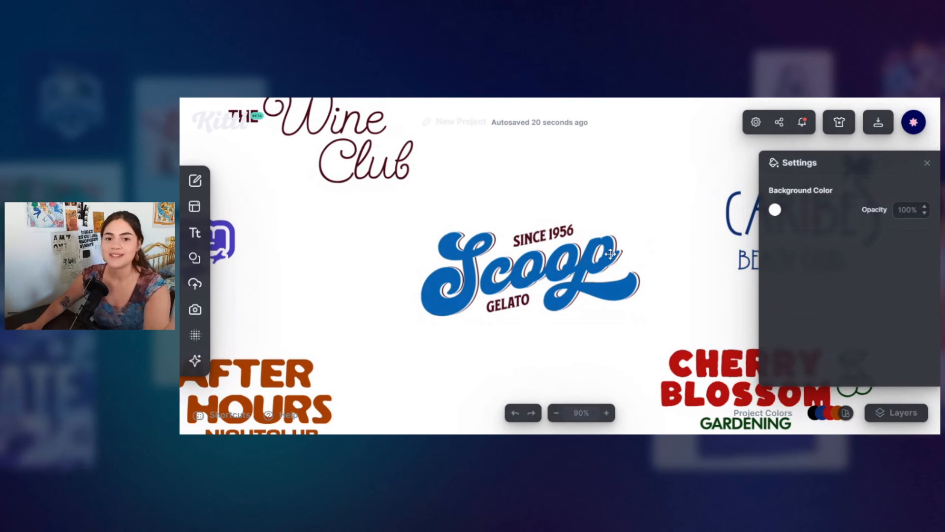
- Examine the Amelie lettering and the transformation settings applied to it
left_click(557, 413)
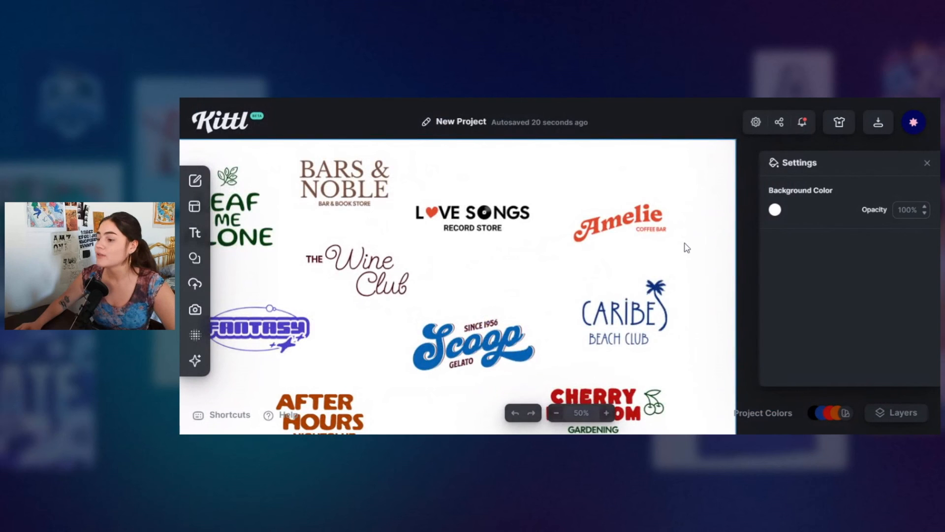
left_click_drag(683, 247, 555, 295)
left_click(607, 413)
left_click(608, 413)
left_click(608, 412)
left_click(608, 412)
left_click(608, 413)
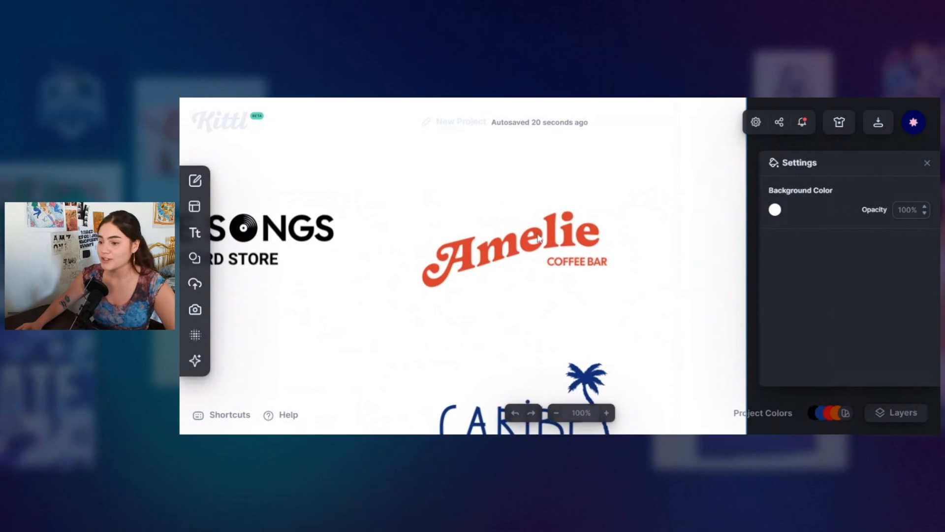
left_click(580, 237)
left_click(640, 321)
left_click(573, 249)
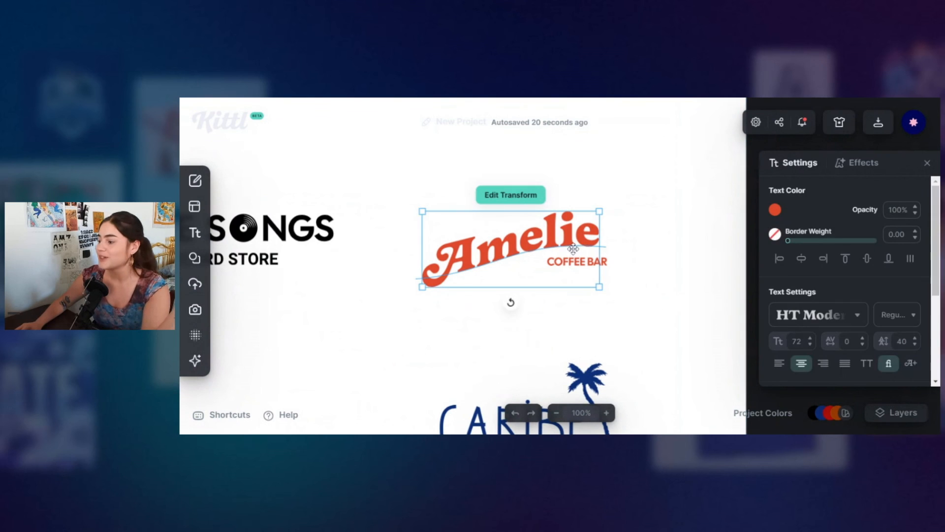
scroll(831, 287, "down", 3)
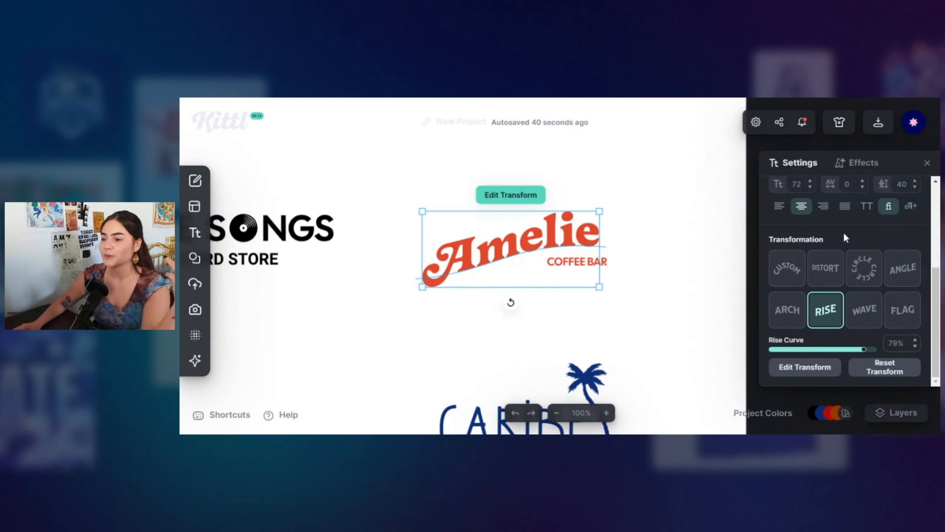
left_click(582, 192)
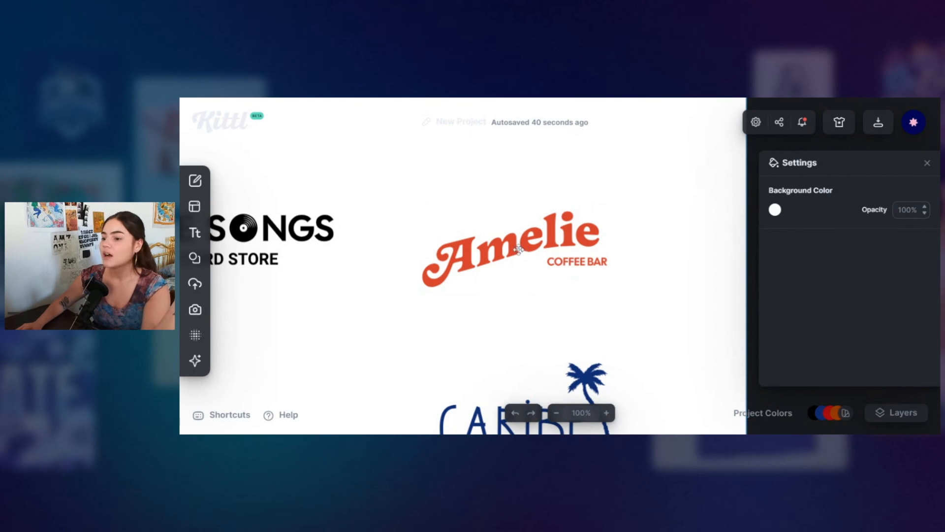
- Open the Amelie text for editing and highlight its initial A to inspect the letterform
left_click(461, 264)
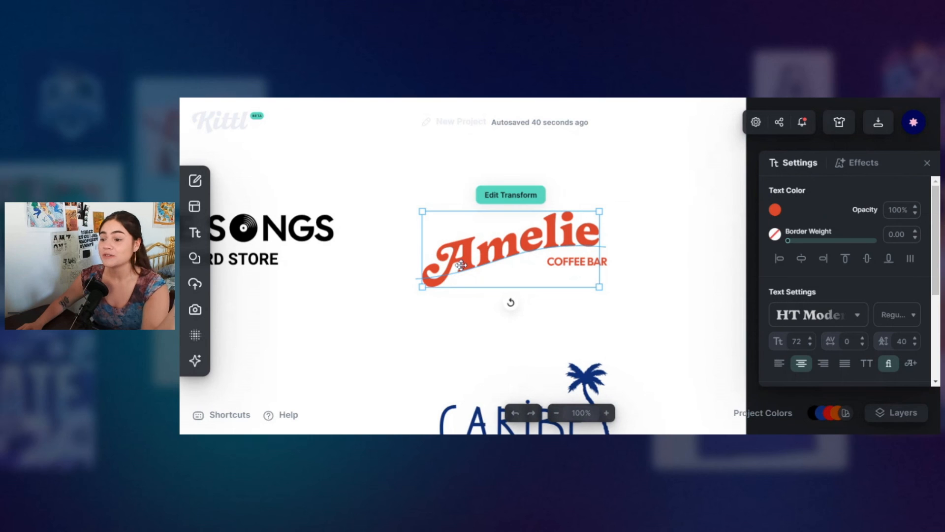
double_click(461, 264)
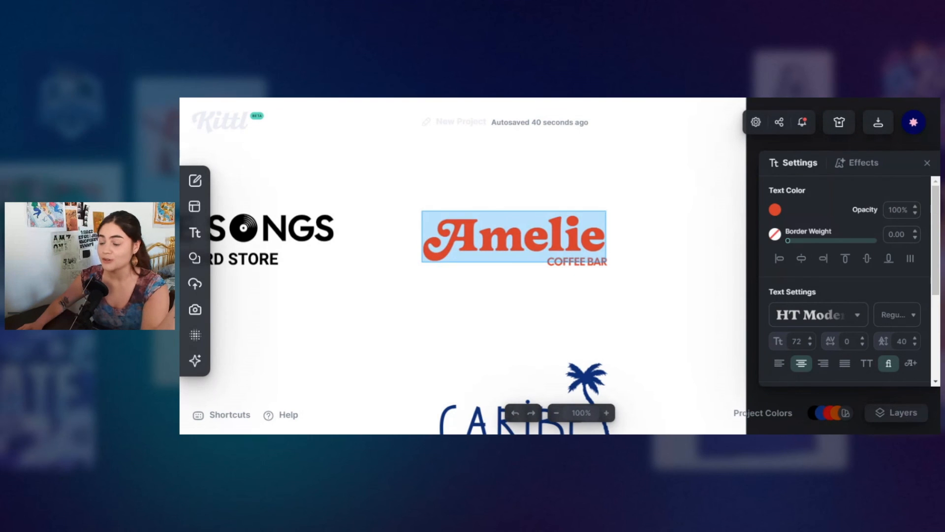
left_click_drag(480, 242, 441, 242)
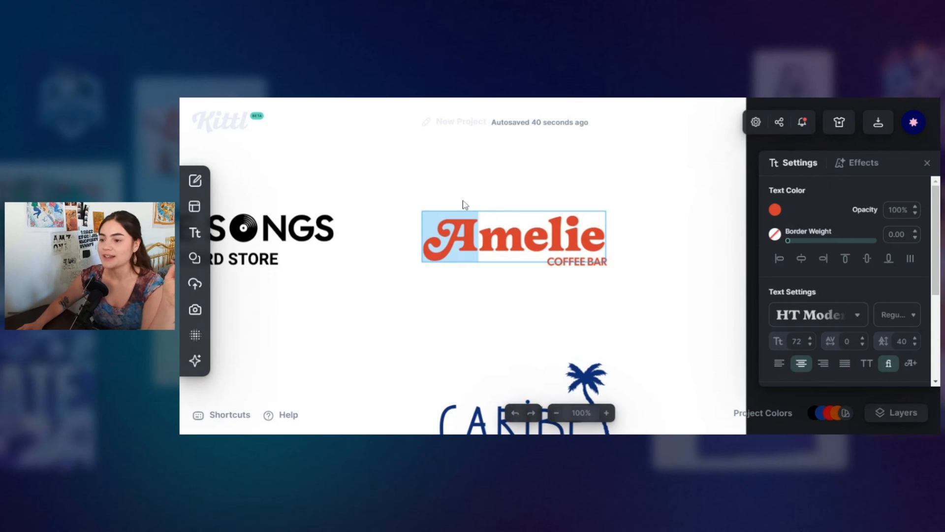
key("Escape")
left_click(652, 329)
- Nudge the COFFEE BAR tagline slightly left so it sits under the end of the Amelie lettering
left_click(580, 263)
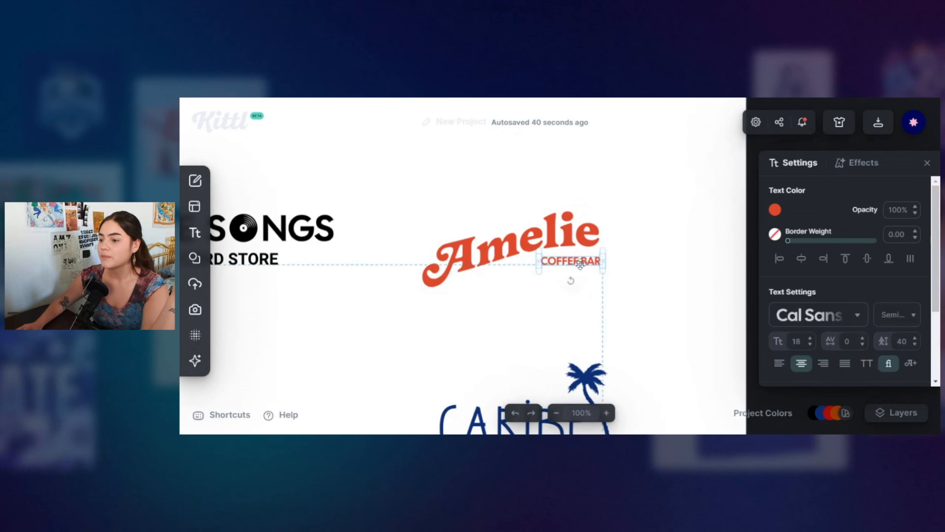
left_click(615, 289)
left_click(581, 263)
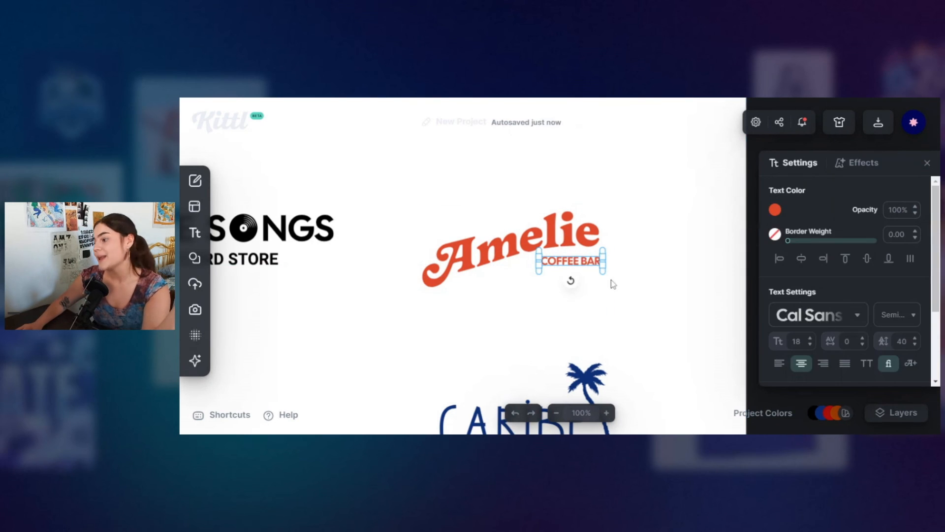
left_click(636, 325)
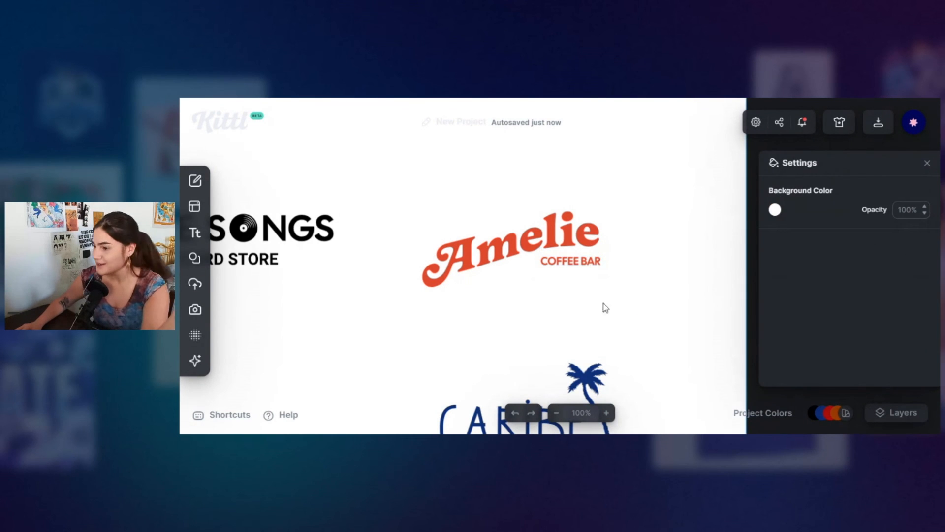
left_click(582, 264)
left_click(599, 355)
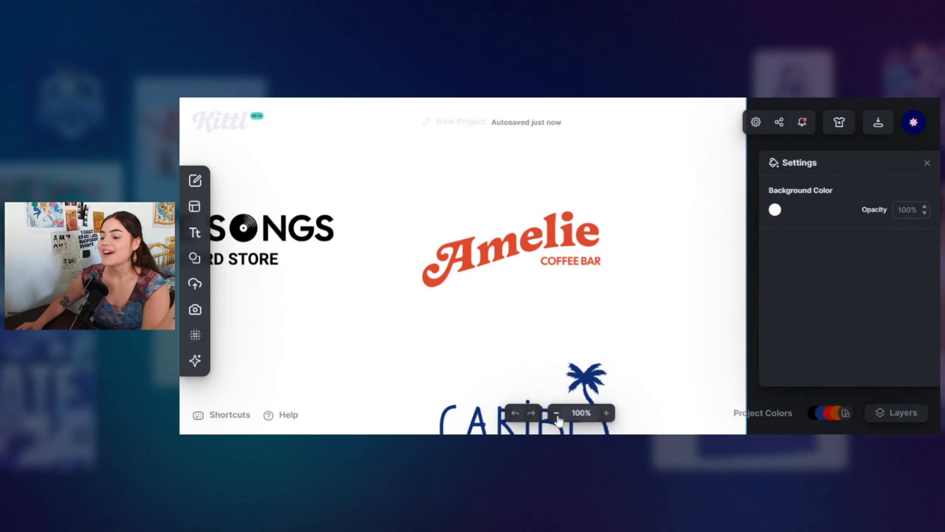
- Look over the logo sheet and examine the FANTASY logo up close
left_click(557, 414)
left_click(557, 415)
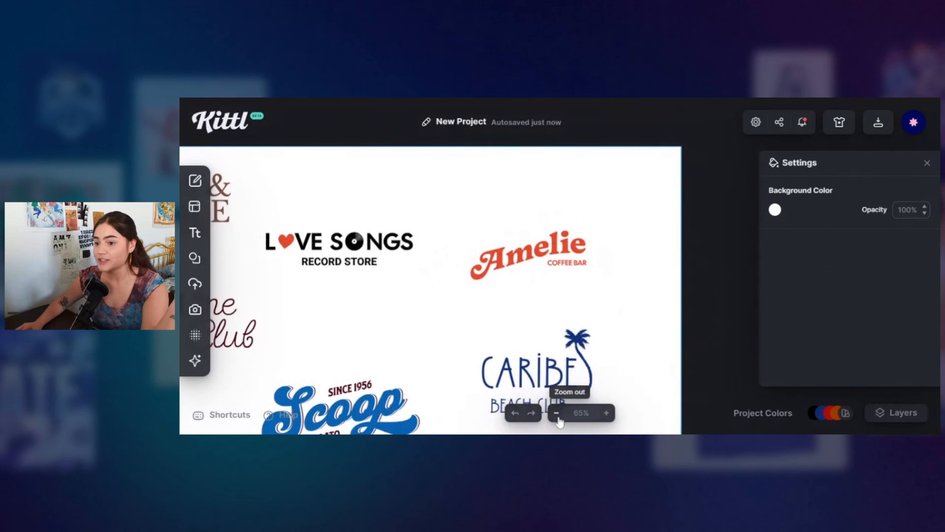
left_click(556, 415)
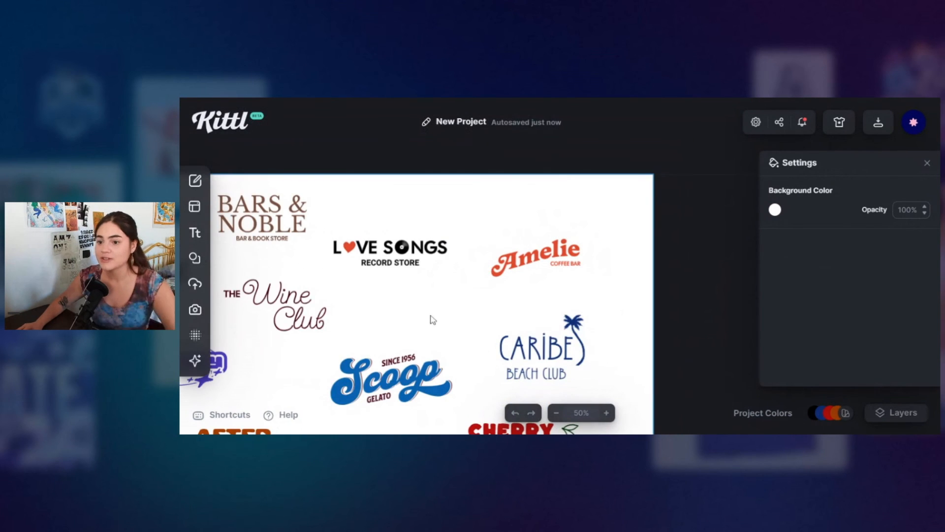
left_click_drag(471, 290, 597, 277)
left_click_drag(518, 328, 538, 247)
left_click_drag(599, 290, 673, 299)
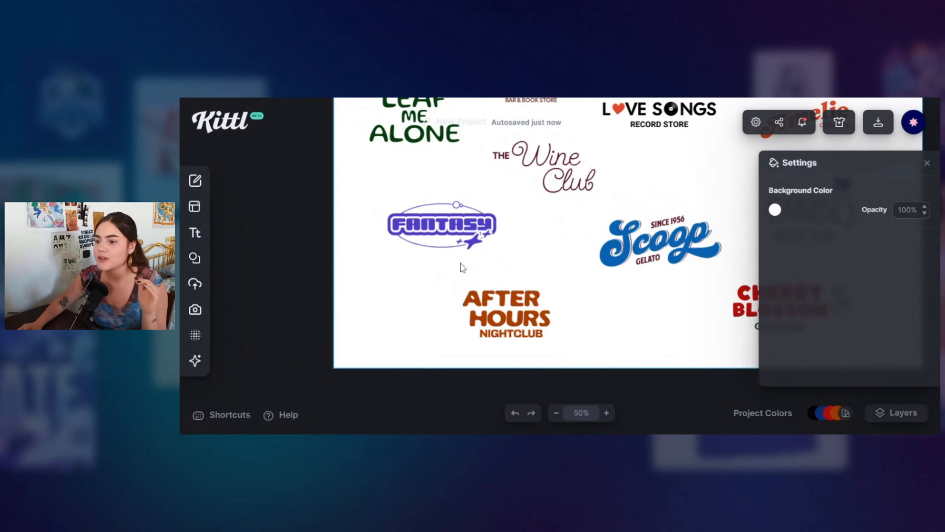
left_click_drag(431, 215, 453, 252)
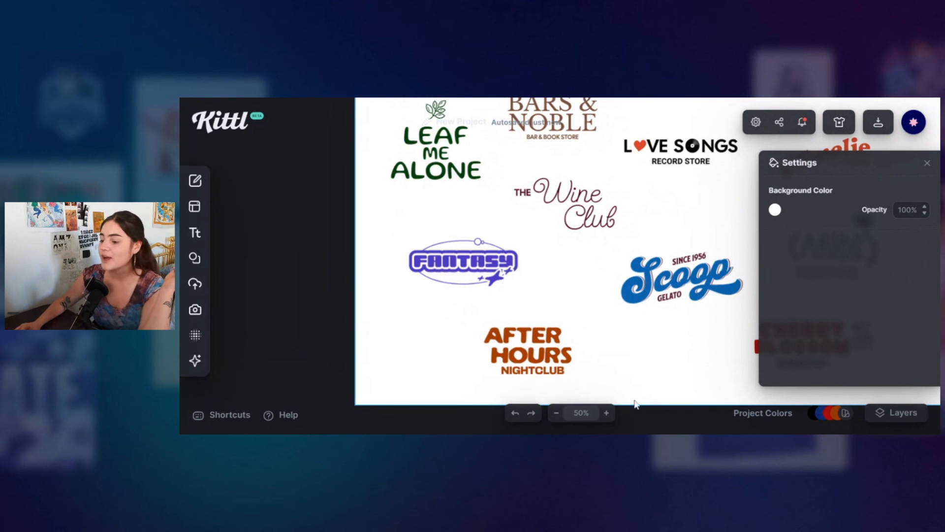
left_click(607, 413)
left_click(608, 413)
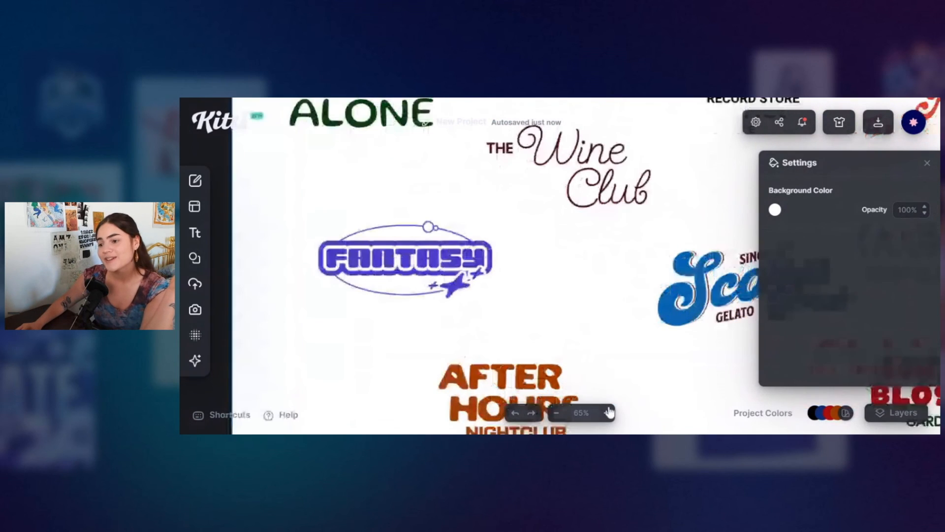
left_click(607, 413)
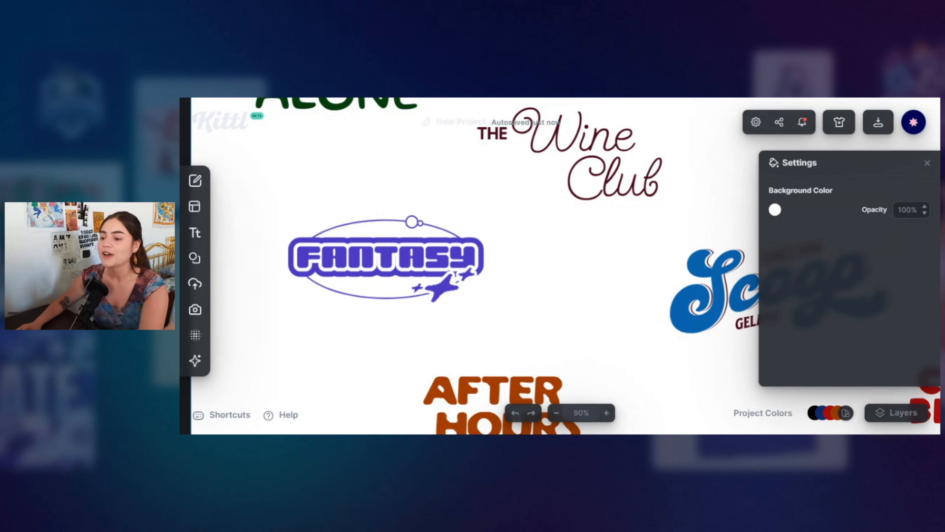
- Review the LOVE SONGS, BARS & NOBLE and LEAF ME ALONE logos, followed by the complete logo sheet
left_click(556, 414)
left_click(557, 413)
left_click(606, 413)
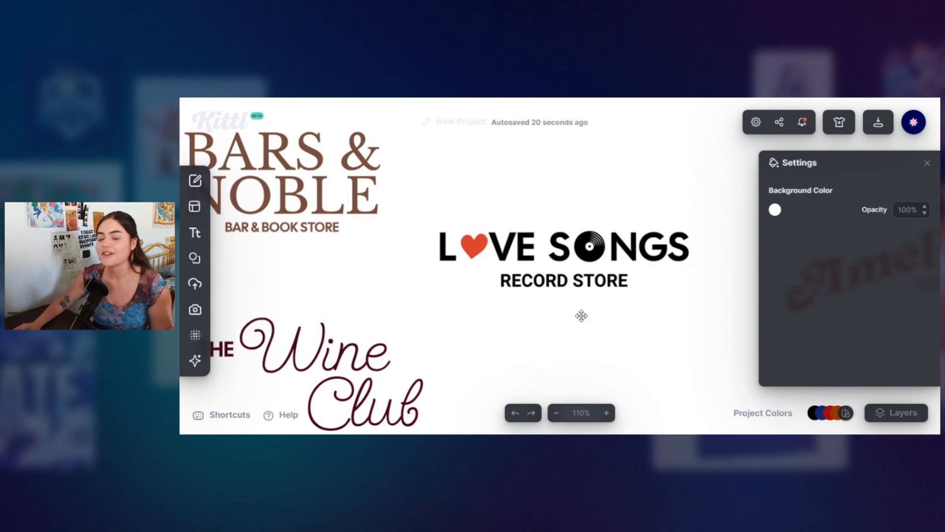
scroll(440, 307, "left", 10)
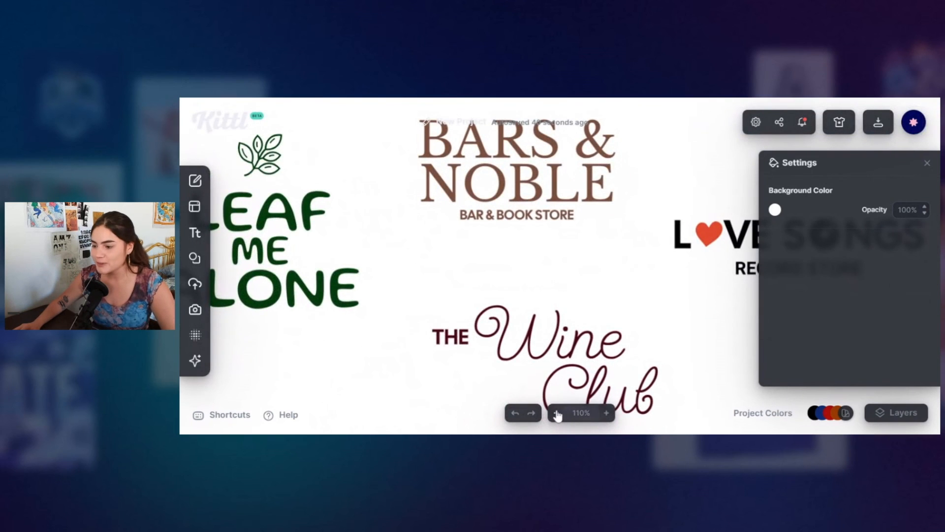
left_click(556, 414)
left_click(557, 414)
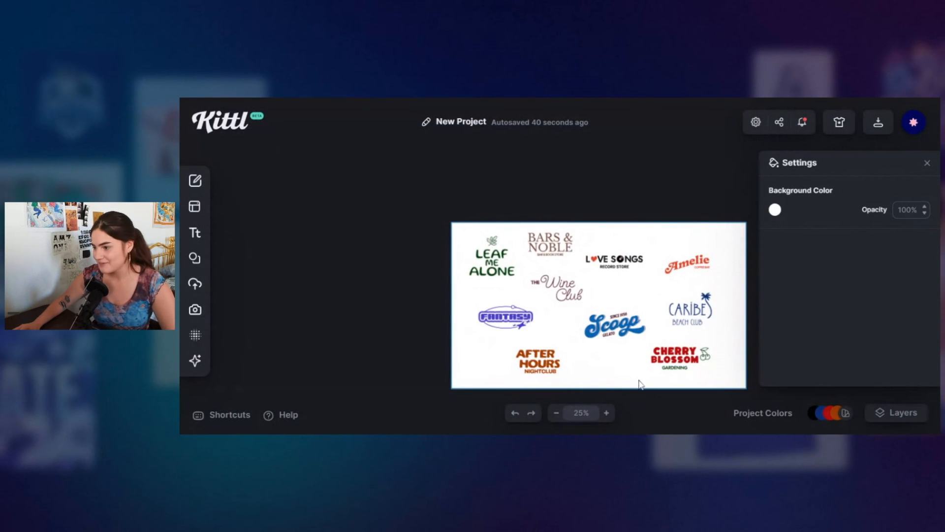
left_click_drag(728, 332, 618, 311)
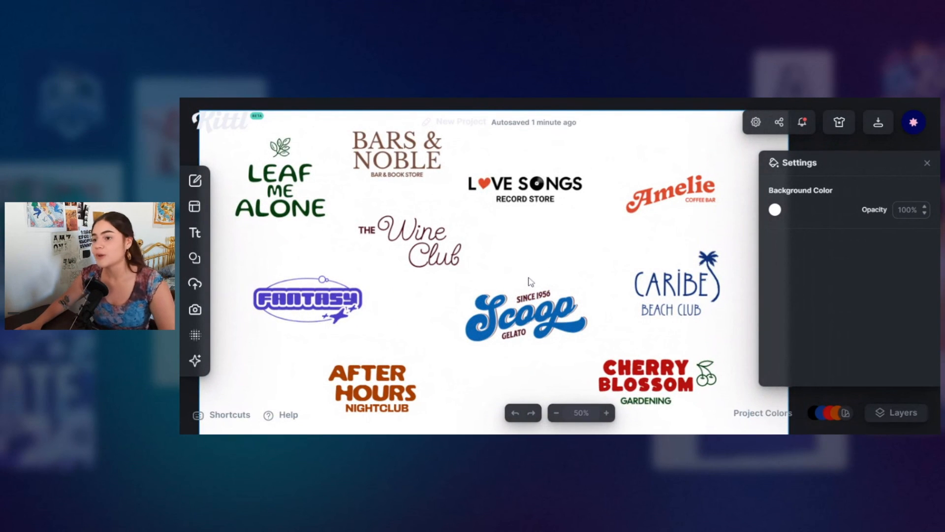
left_click_drag(522, 274, 540, 252)
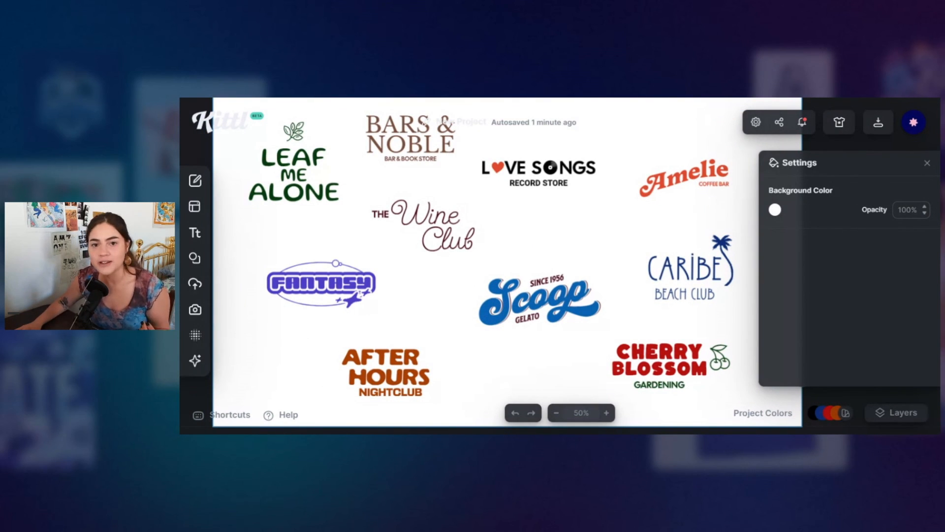
key("ctrl+minus")
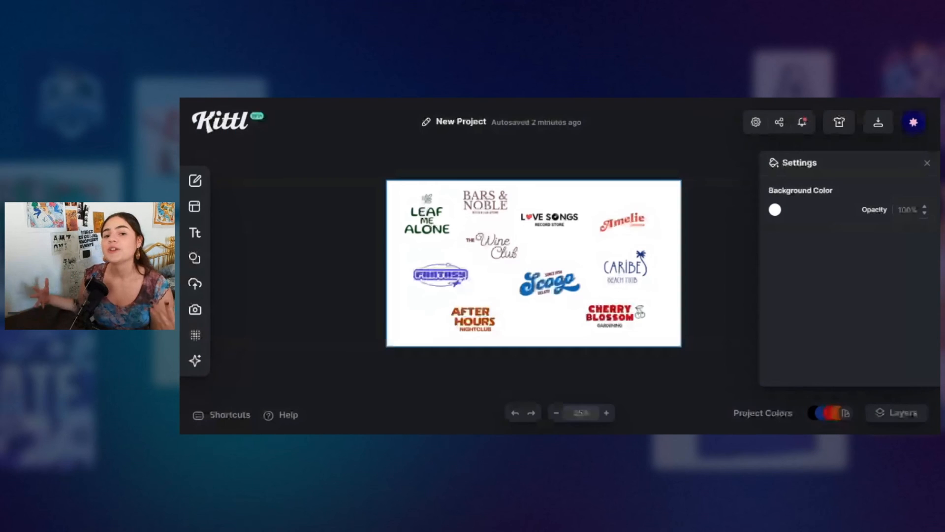